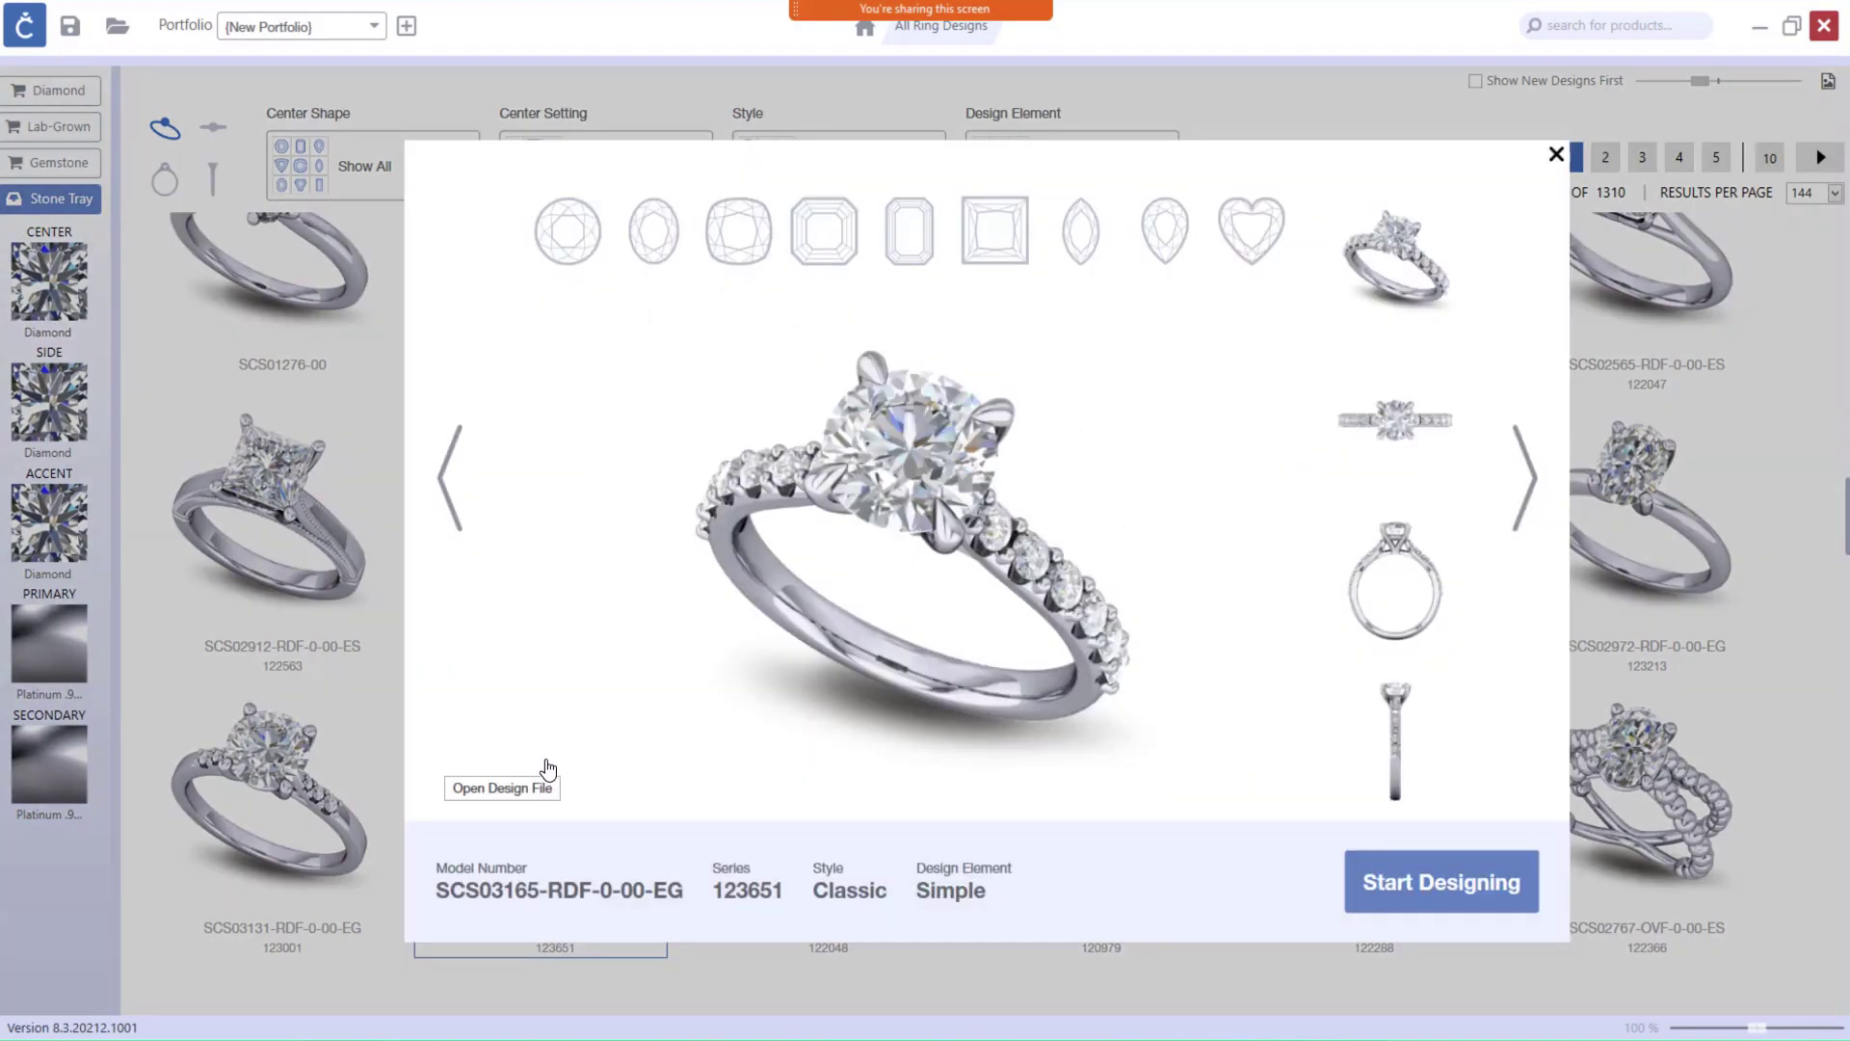
Start designing with ring SCS03165-RDF-0-00-EG and change its centre gem to a pear shape.
{"action": "left_click", "coordinate": [1440, 898]}
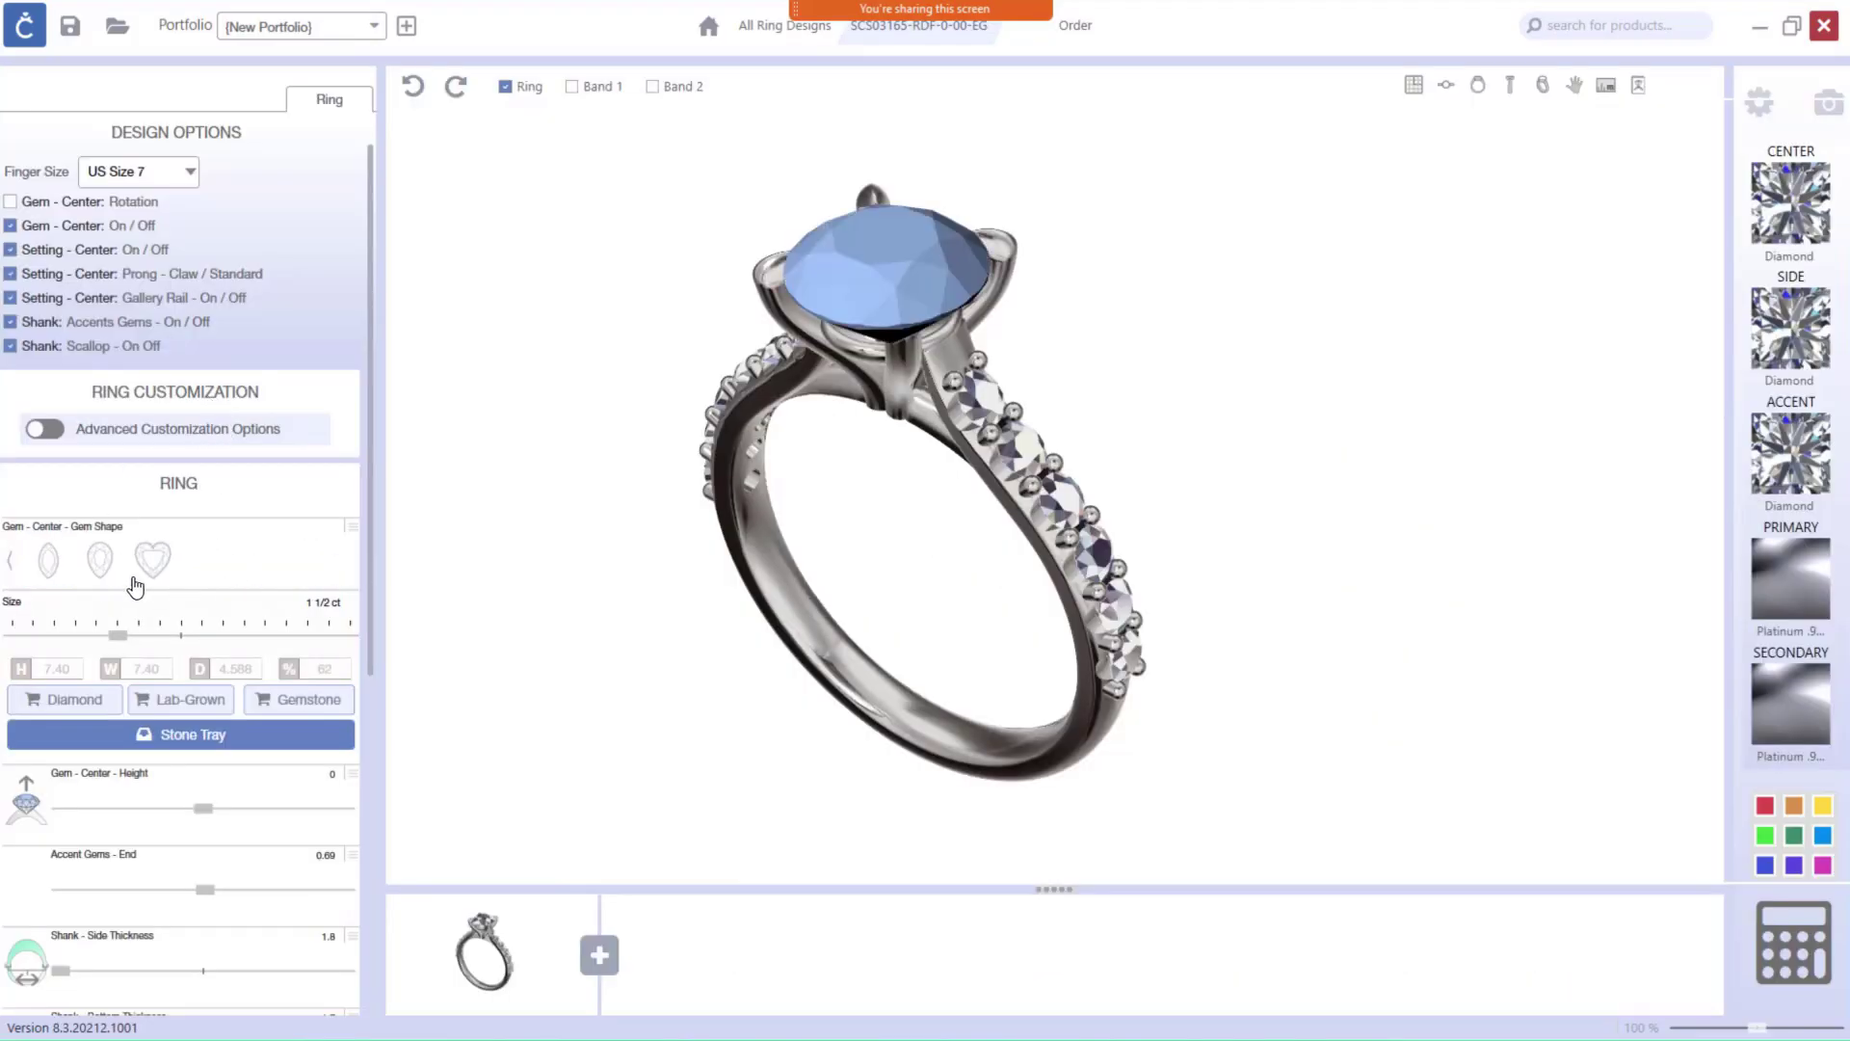
{"action": "left_click", "coordinate": [99, 567]}
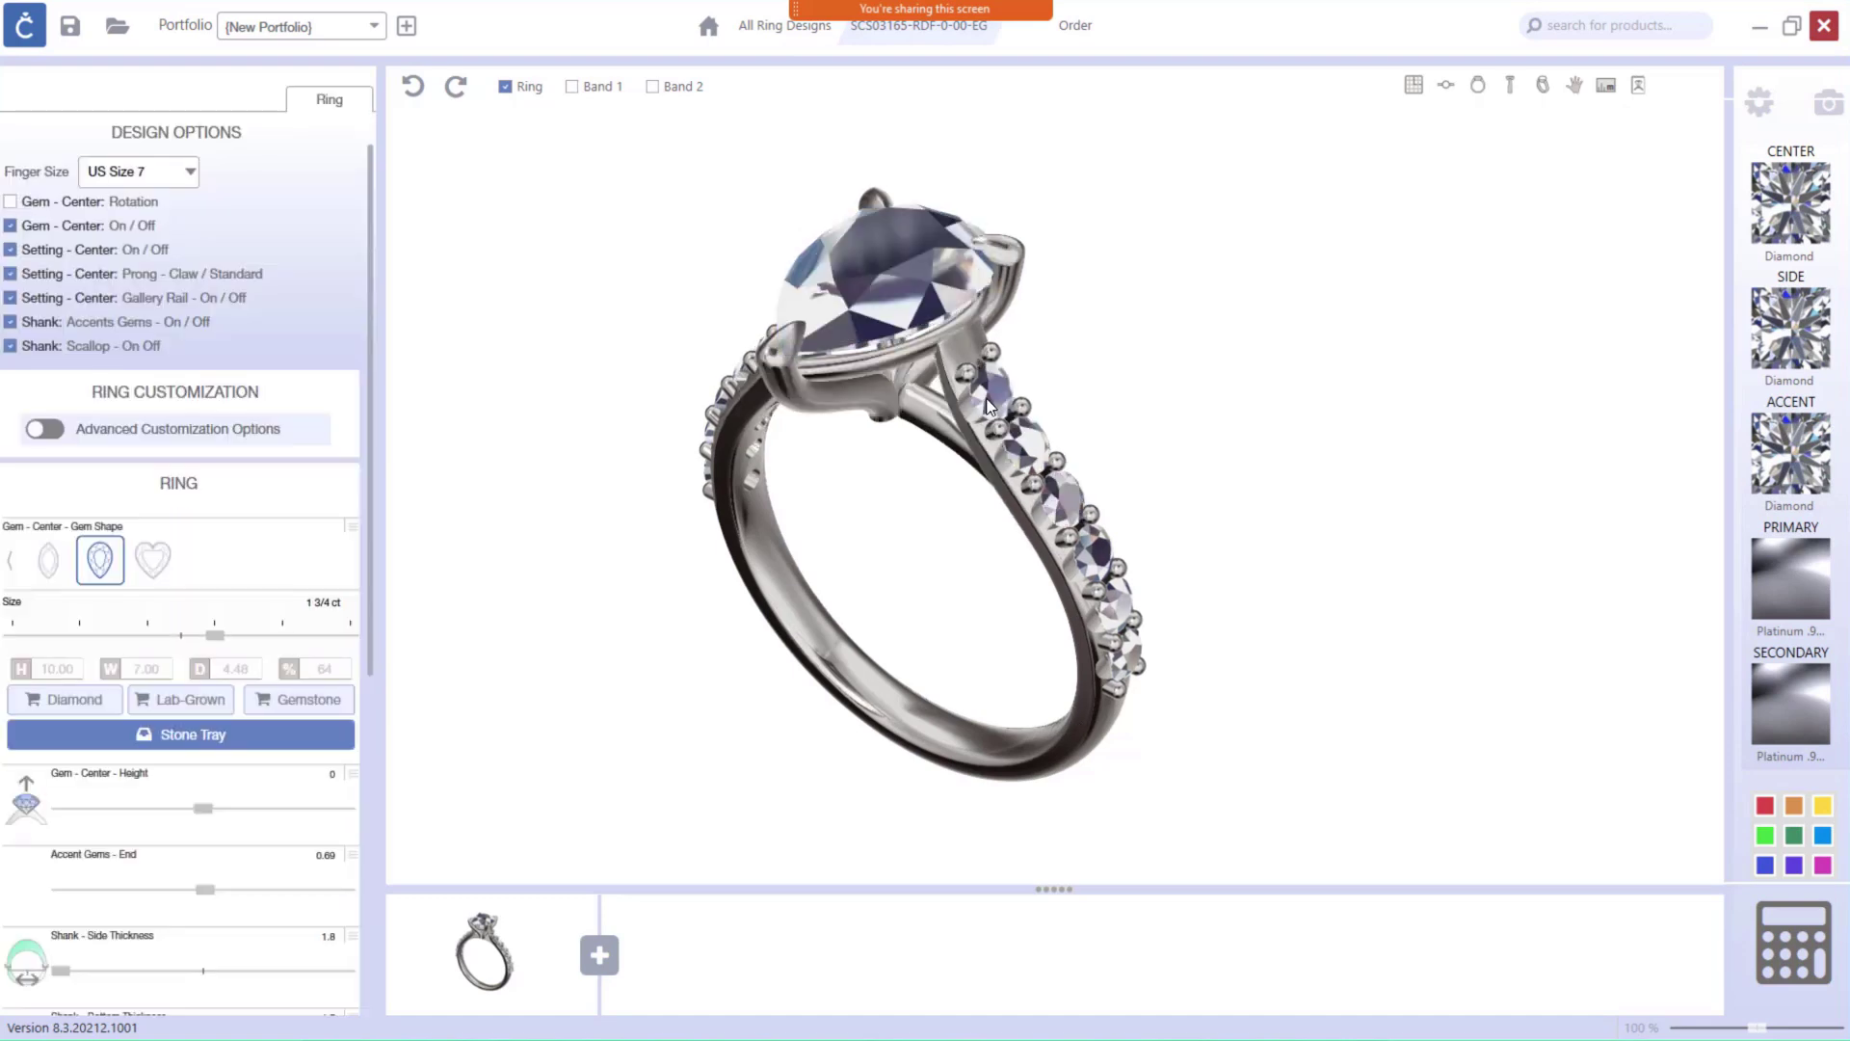
Enable the advanced customization options and set the shank's gem size to .02 ct.
{"action": "left_click_drag", "start_coordinate": [1068, 584], "coordinate": [1395, 292]}
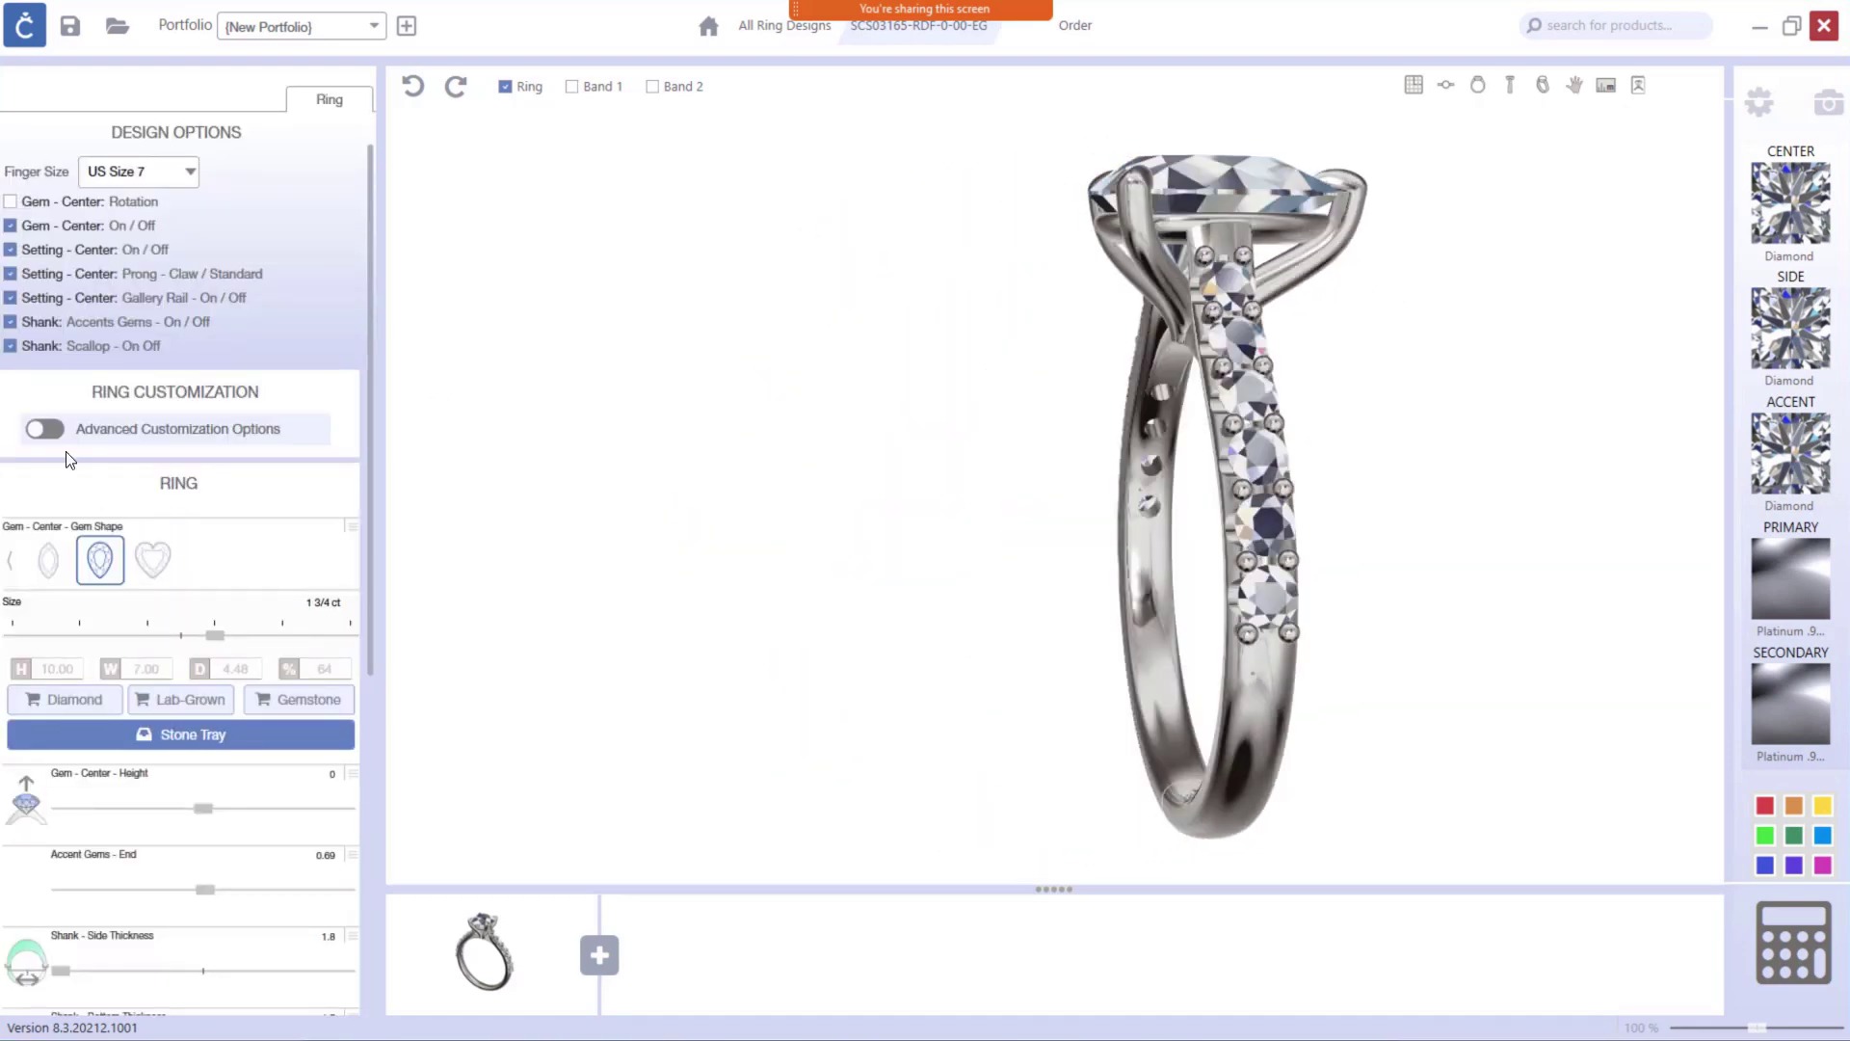
{"action": "left_click", "coordinate": [45, 431]}
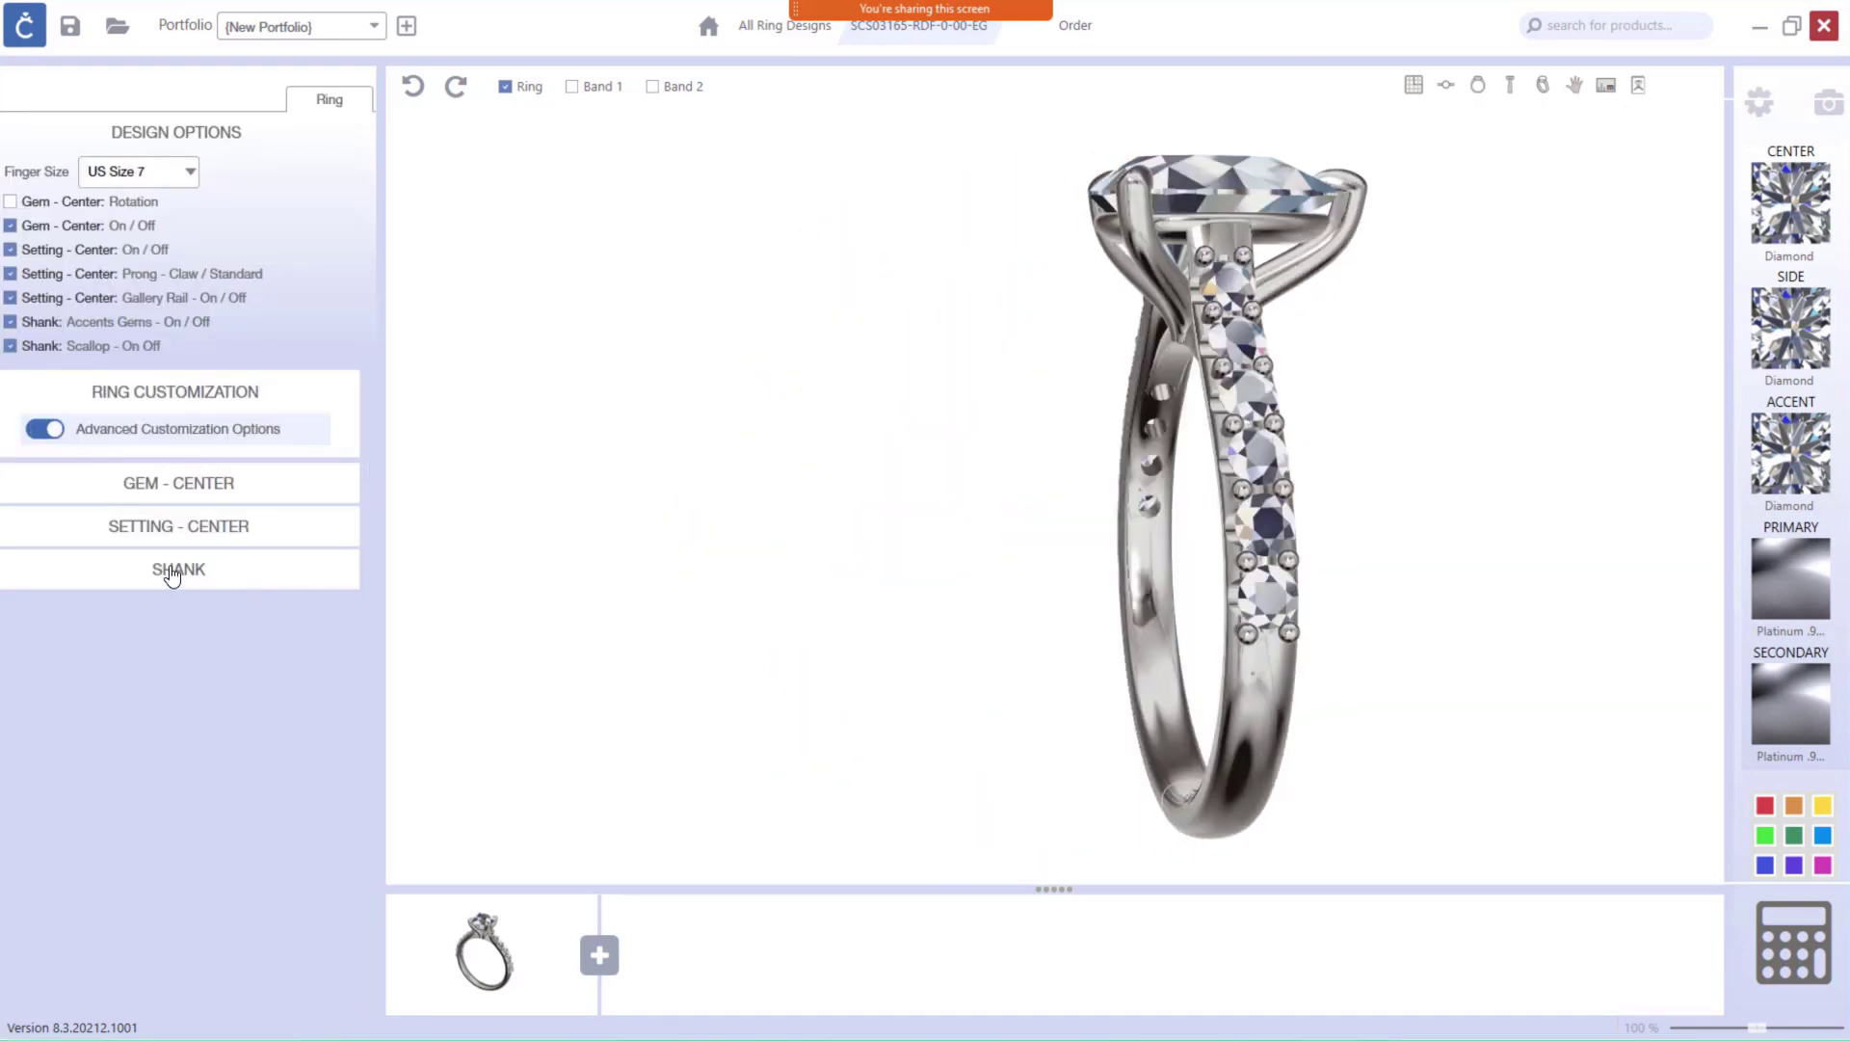
{"action": "left_click", "coordinate": [179, 570]}
{"action": "scroll", "coordinate": [203, 636], "scroll_direction": "down", "scroll_amount": 1}
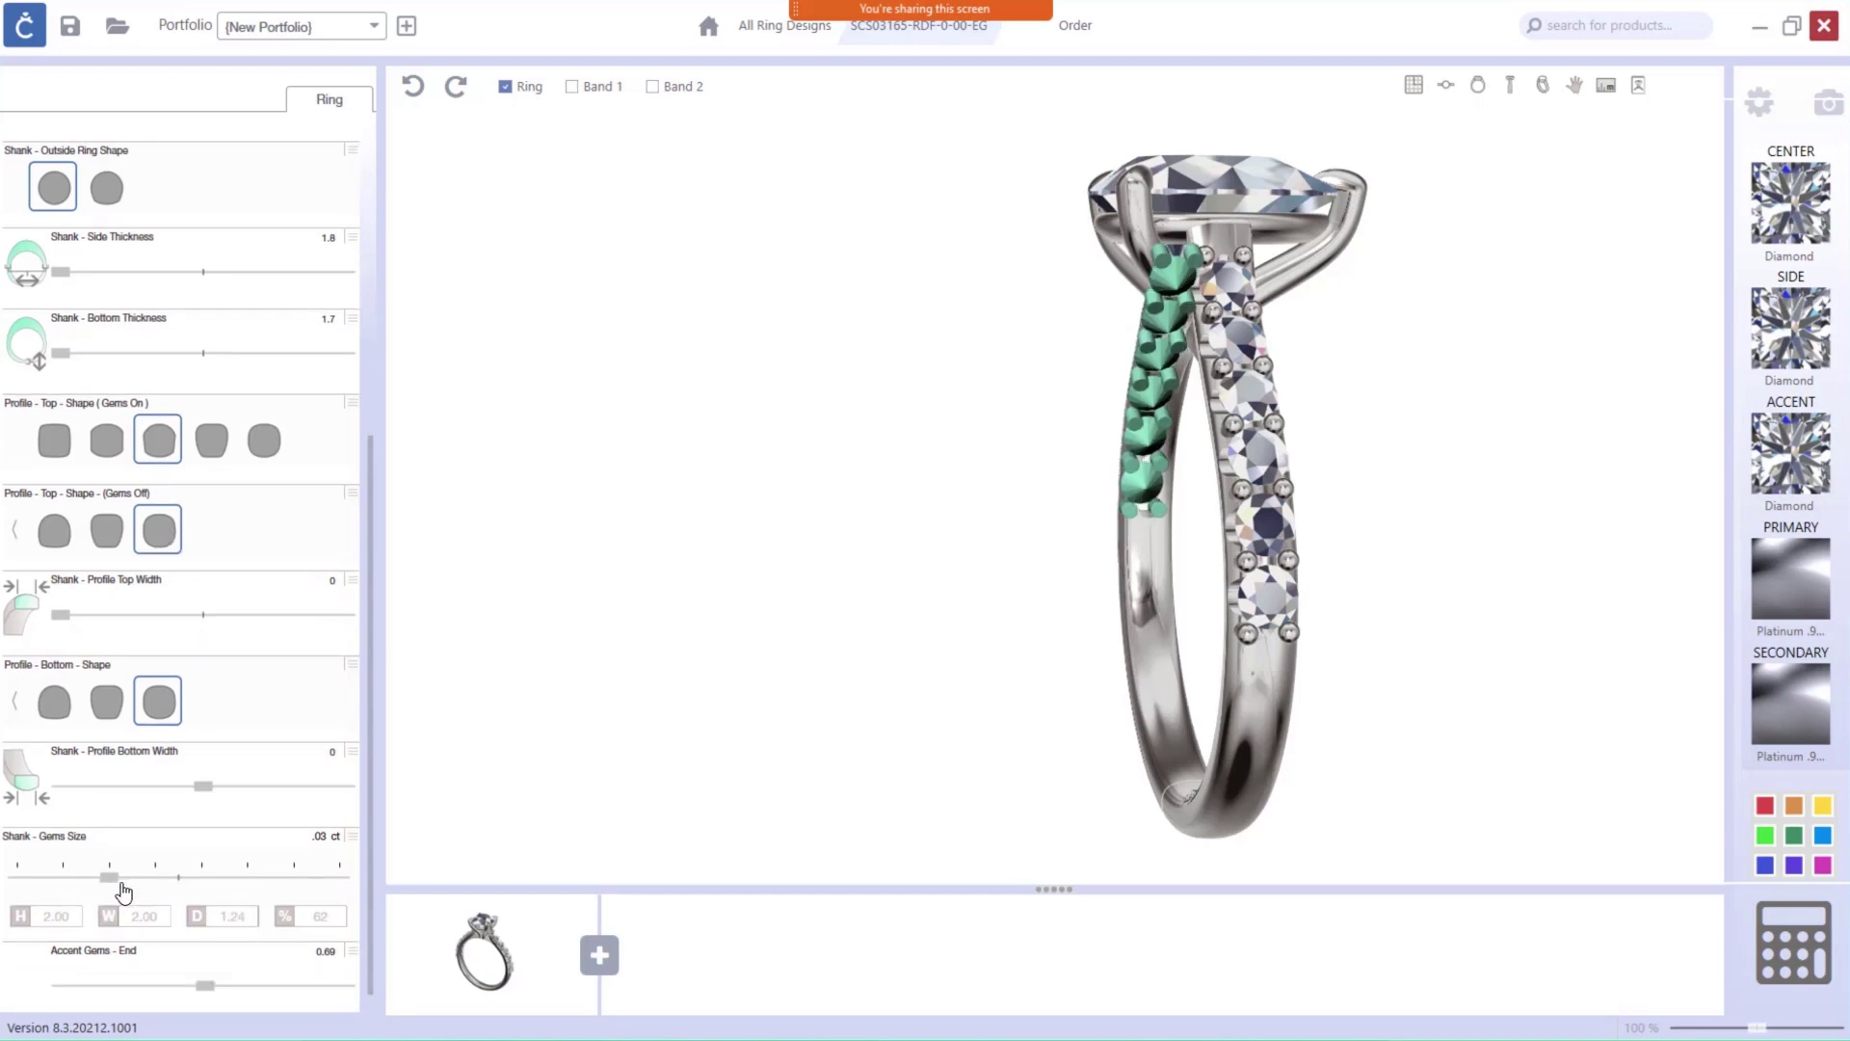
{"action": "left_click_drag", "start_coordinate": [109, 876], "coordinate": [63, 877]}
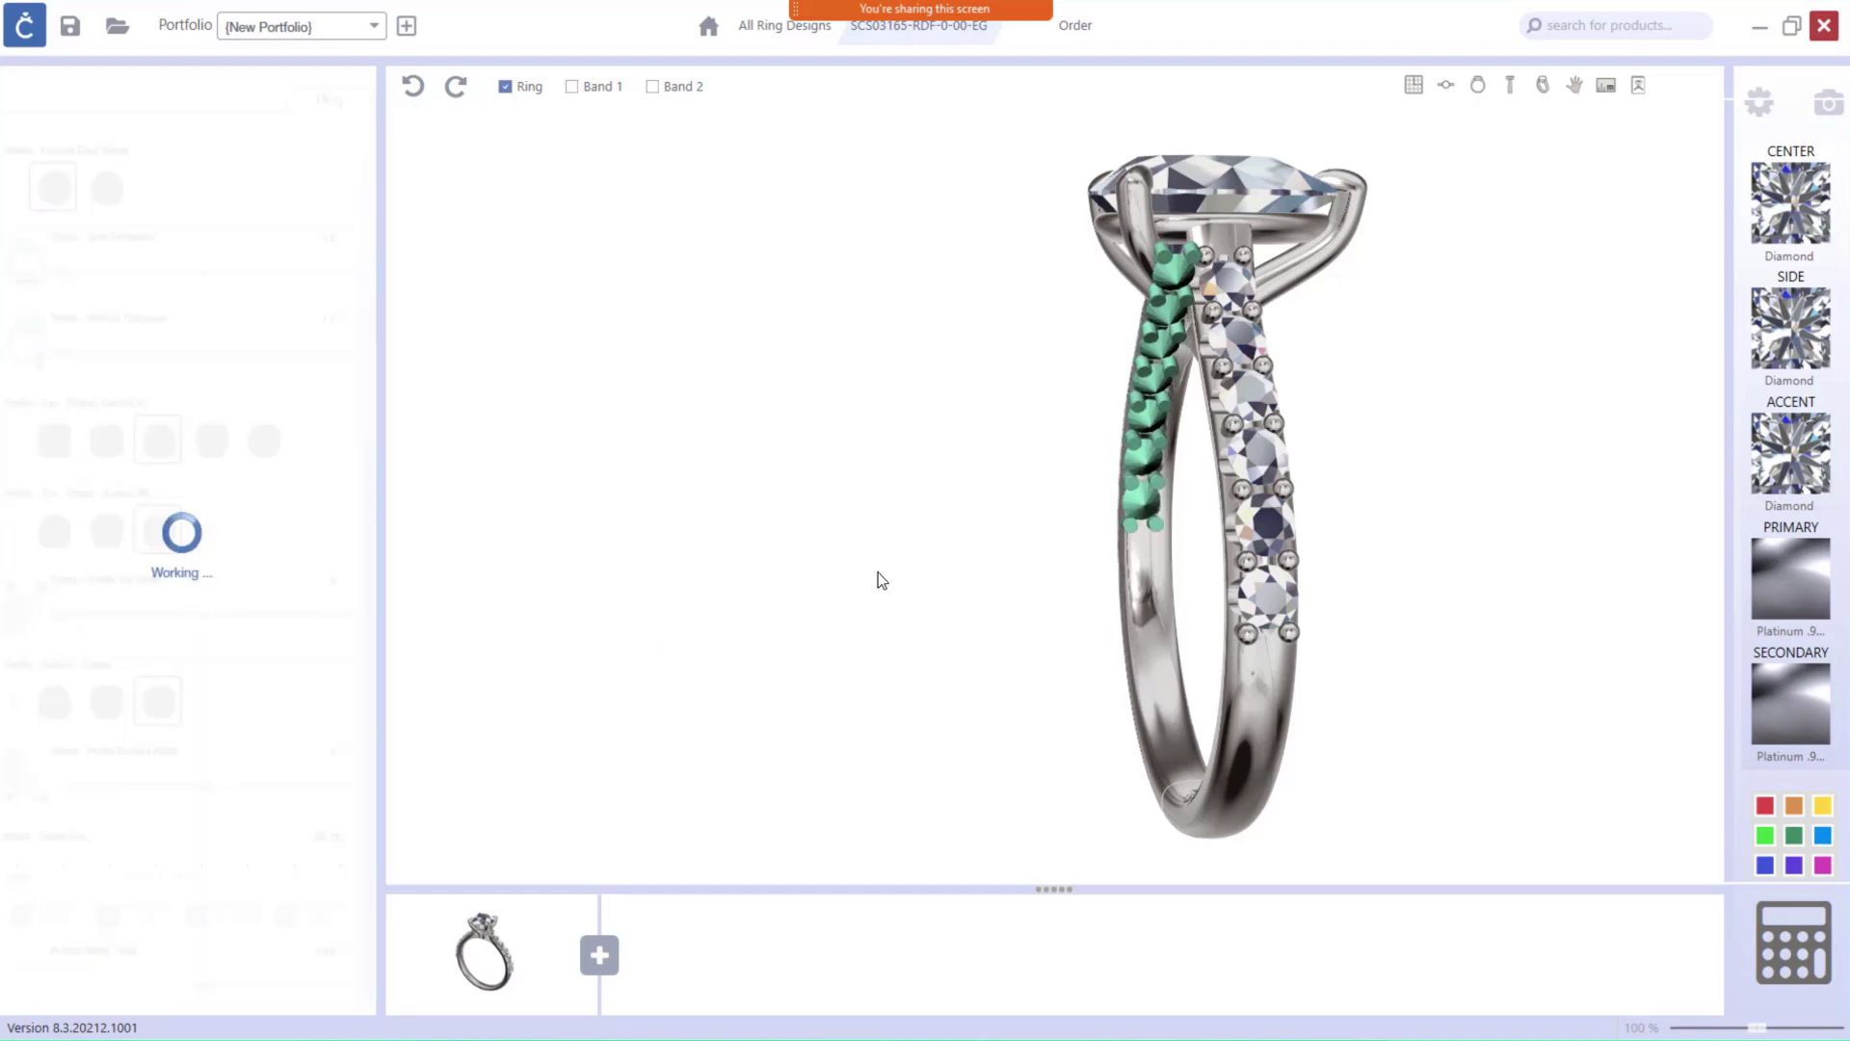
{"action": "left_click_drag", "start_coordinate": [1454, 421], "coordinate": [1015, 426]}
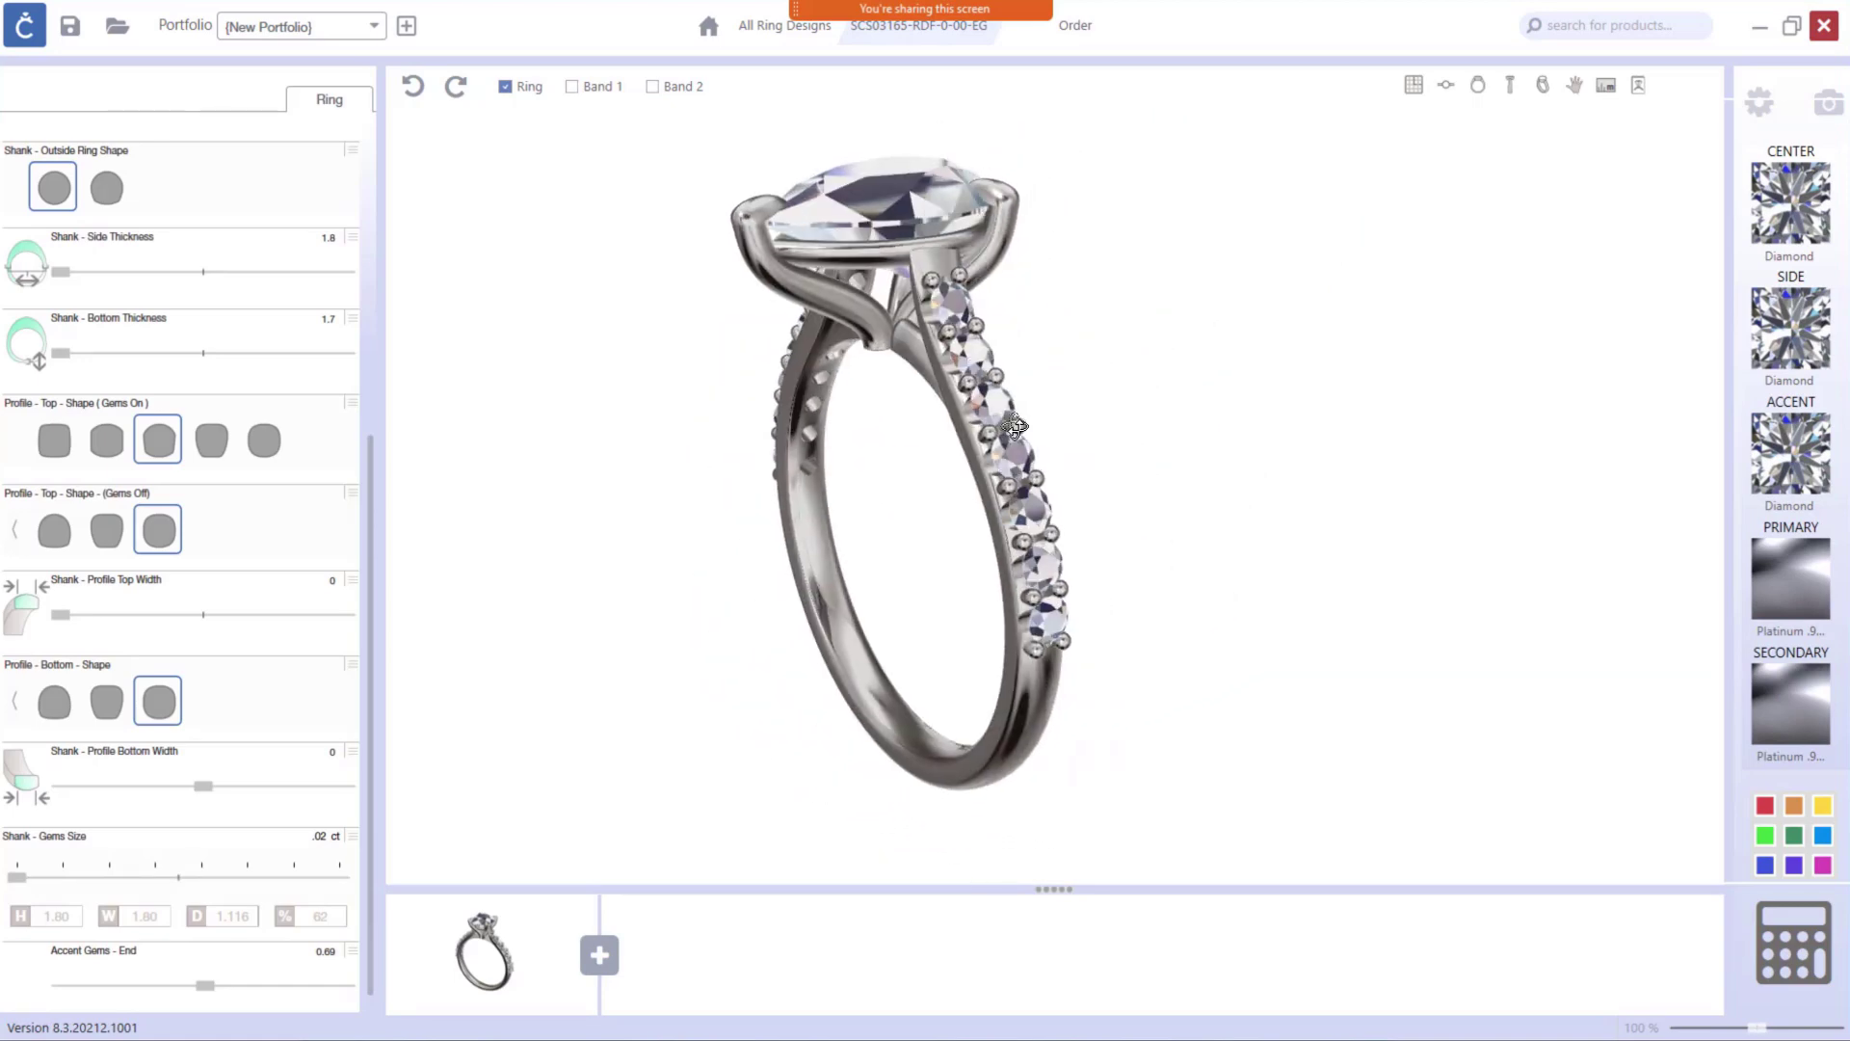
Add the V-shaped shank band CP-SH-129 from the part library to the design.
{"action": "left_click", "coordinate": [600, 959]}
{"action": "left_click", "coordinate": [642, 373]}
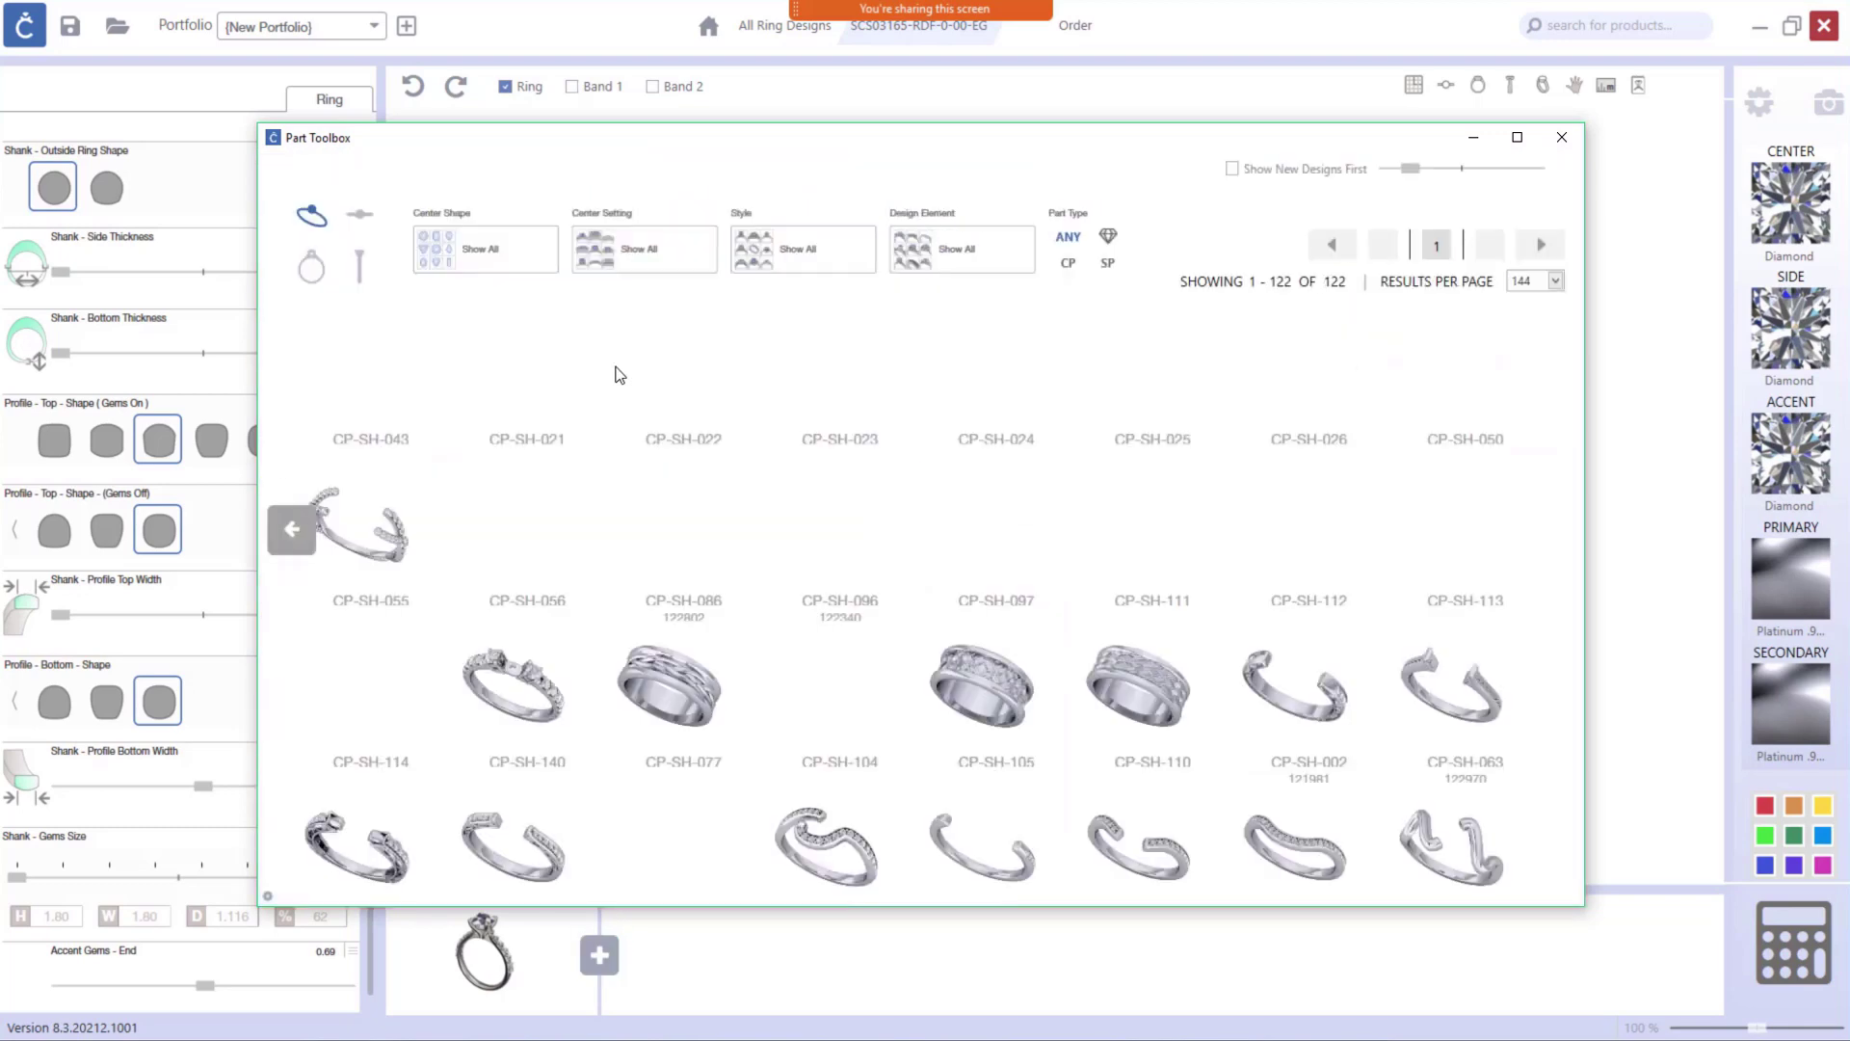
{"action": "scroll", "coordinate": [1043, 552], "scroll_direction": "down", "scroll_amount": 8}
{"action": "scroll", "coordinate": [1041, 552], "scroll_direction": "down", "scroll_amount": 10}
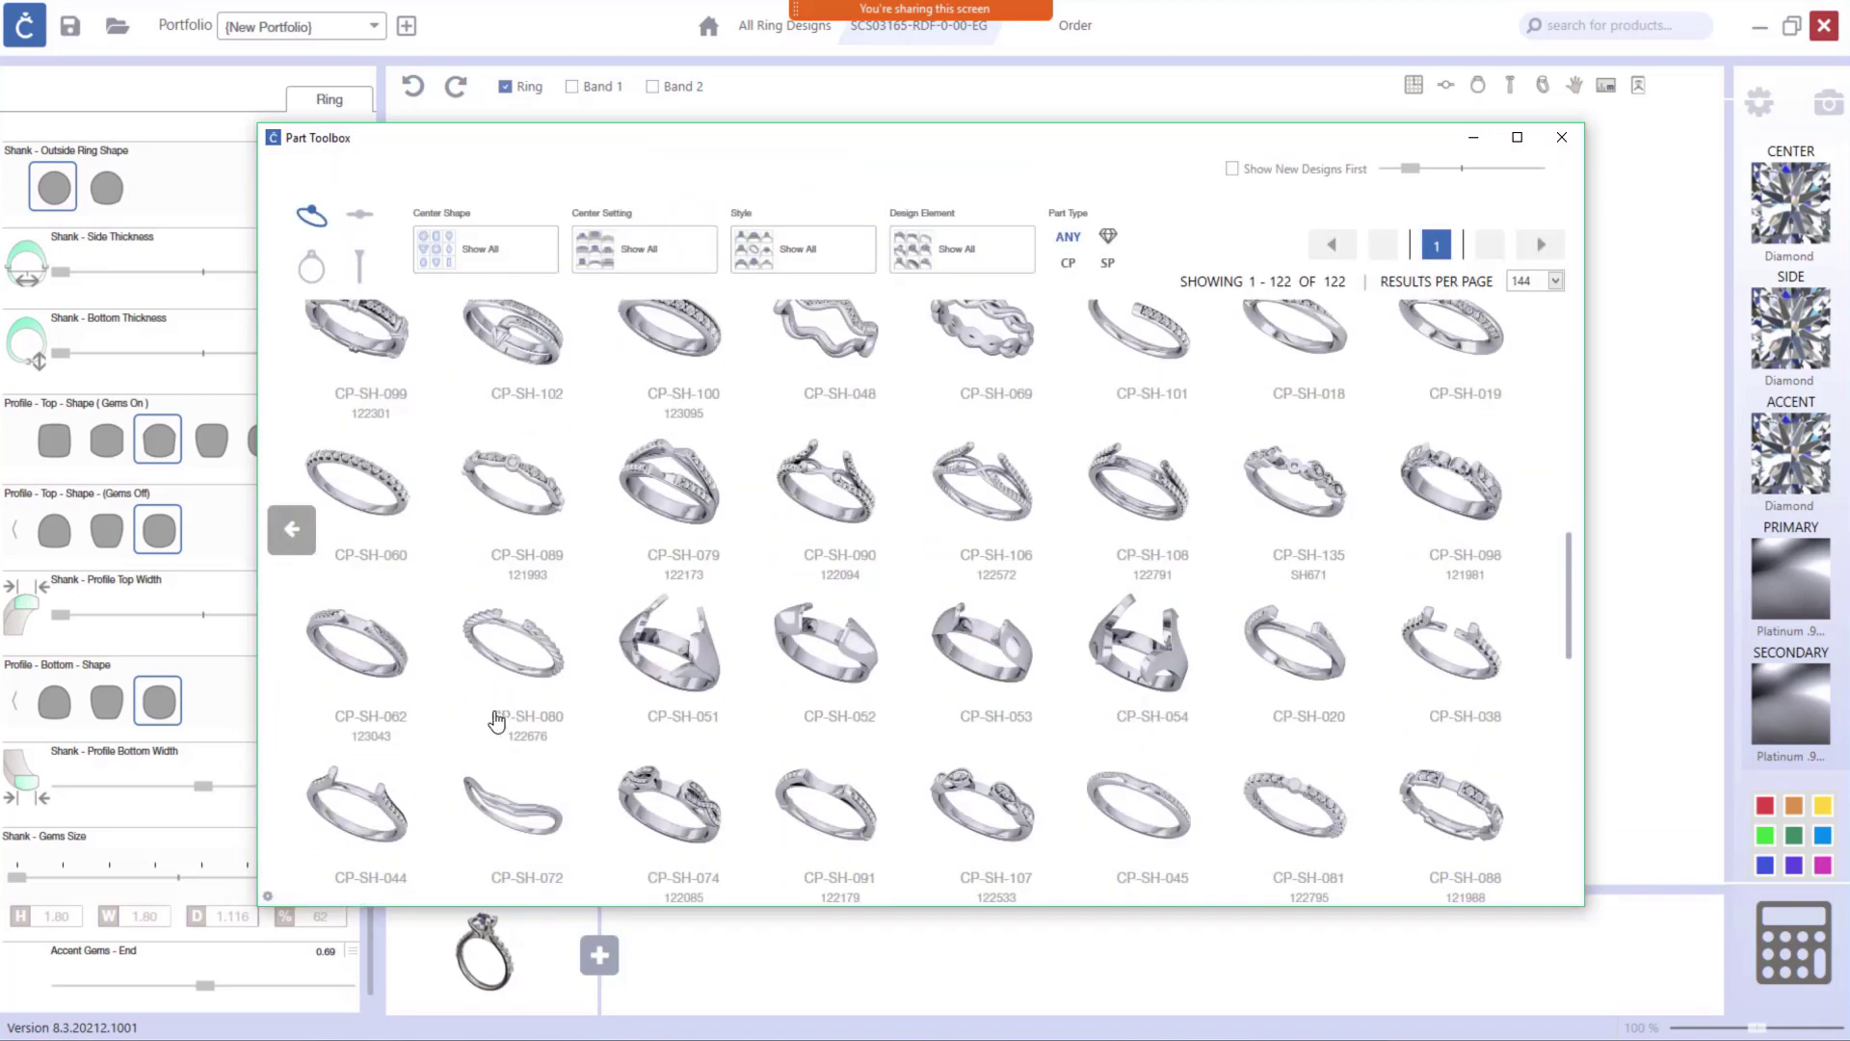
{"action": "left_click", "coordinate": [1275, 690]}
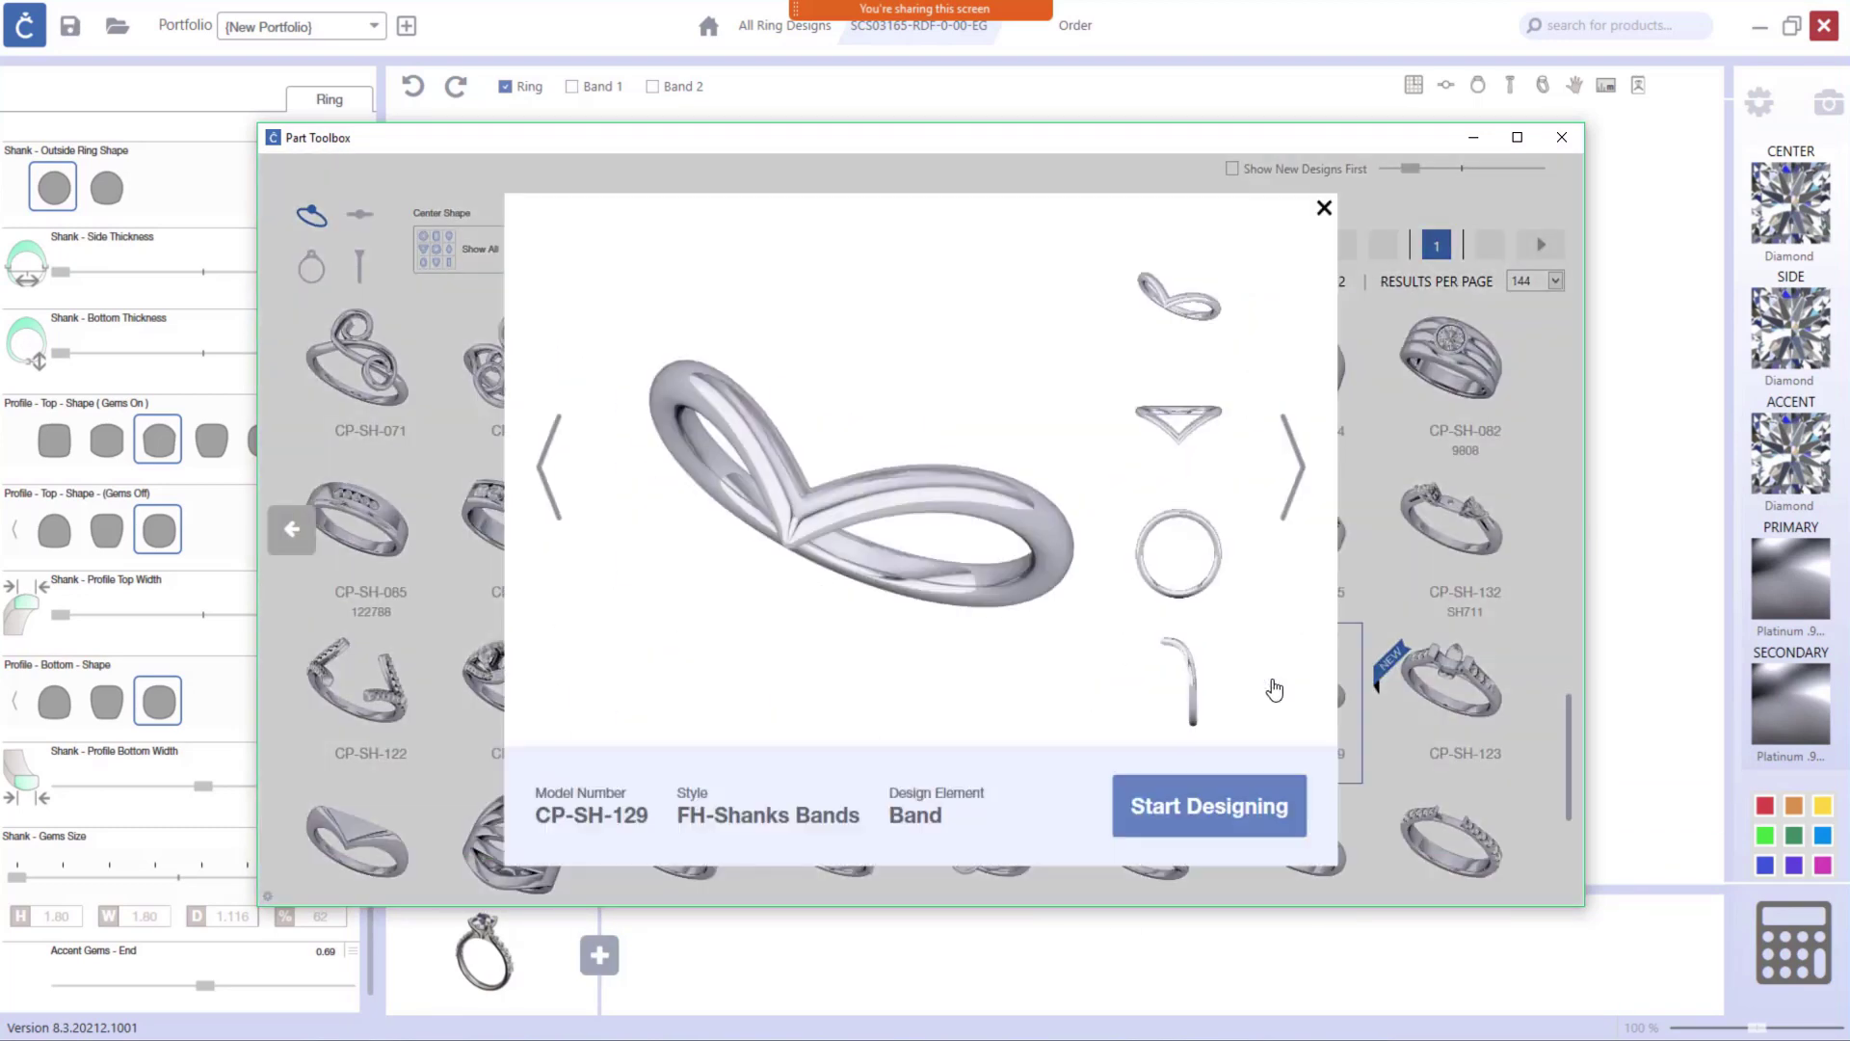
{"action": "left_click", "coordinate": [1243, 809]}
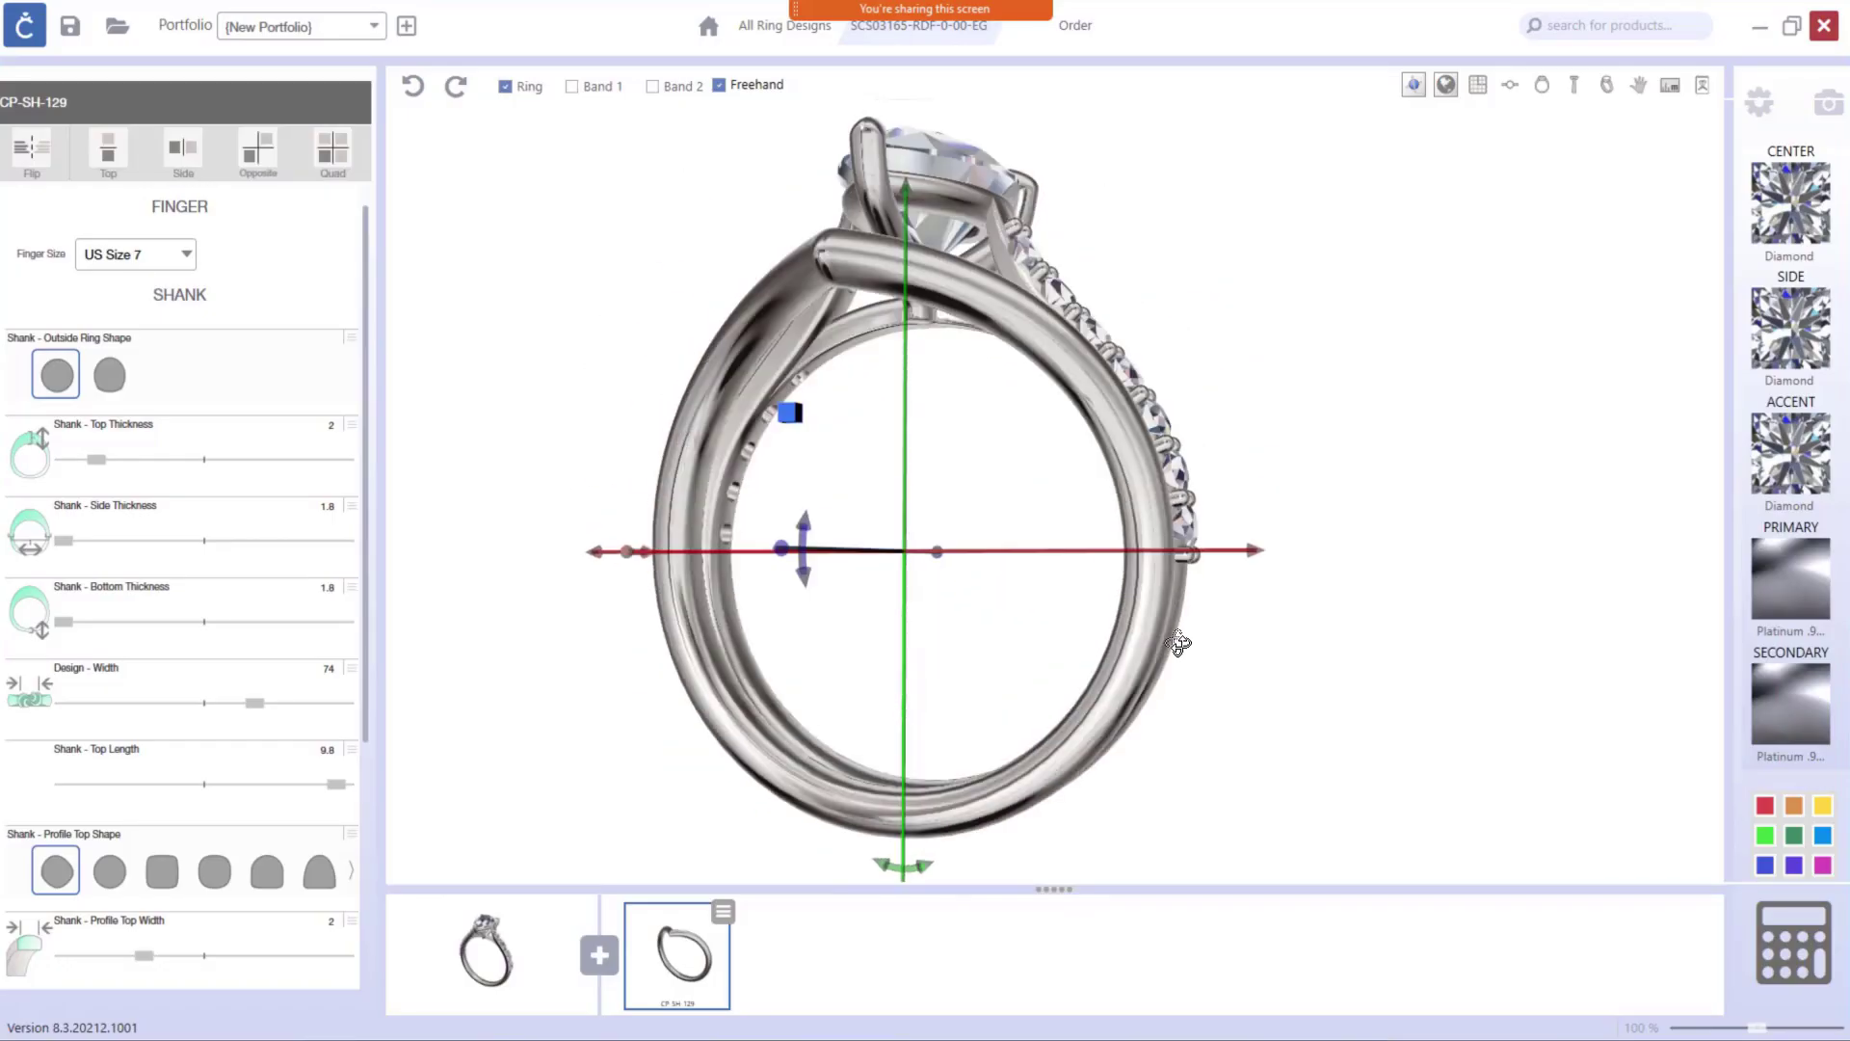
Reduce the V-shaped band's shank top length to 8.3 and check its fit against the ring.
{"action": "left_click", "coordinate": [1511, 87]}
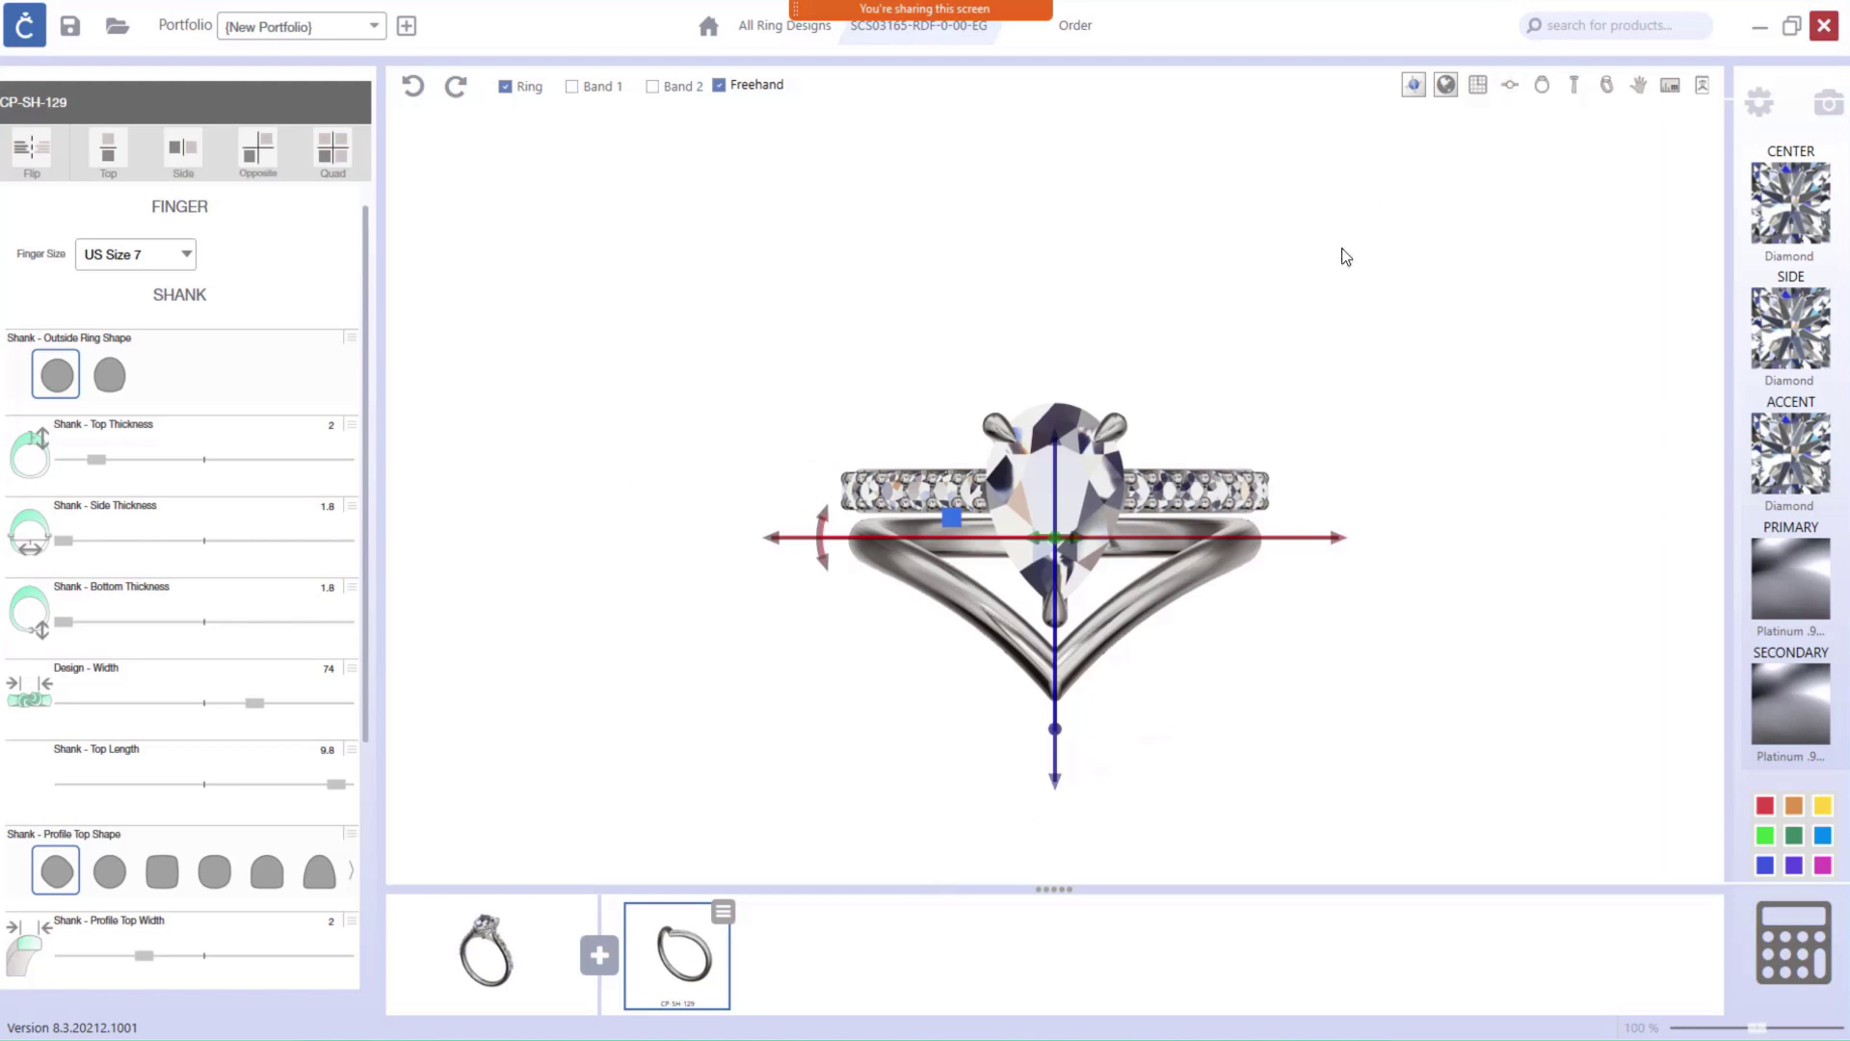
{"action": "scroll", "coordinate": [142, 705], "scroll_direction": "down", "scroll_amount": 1}
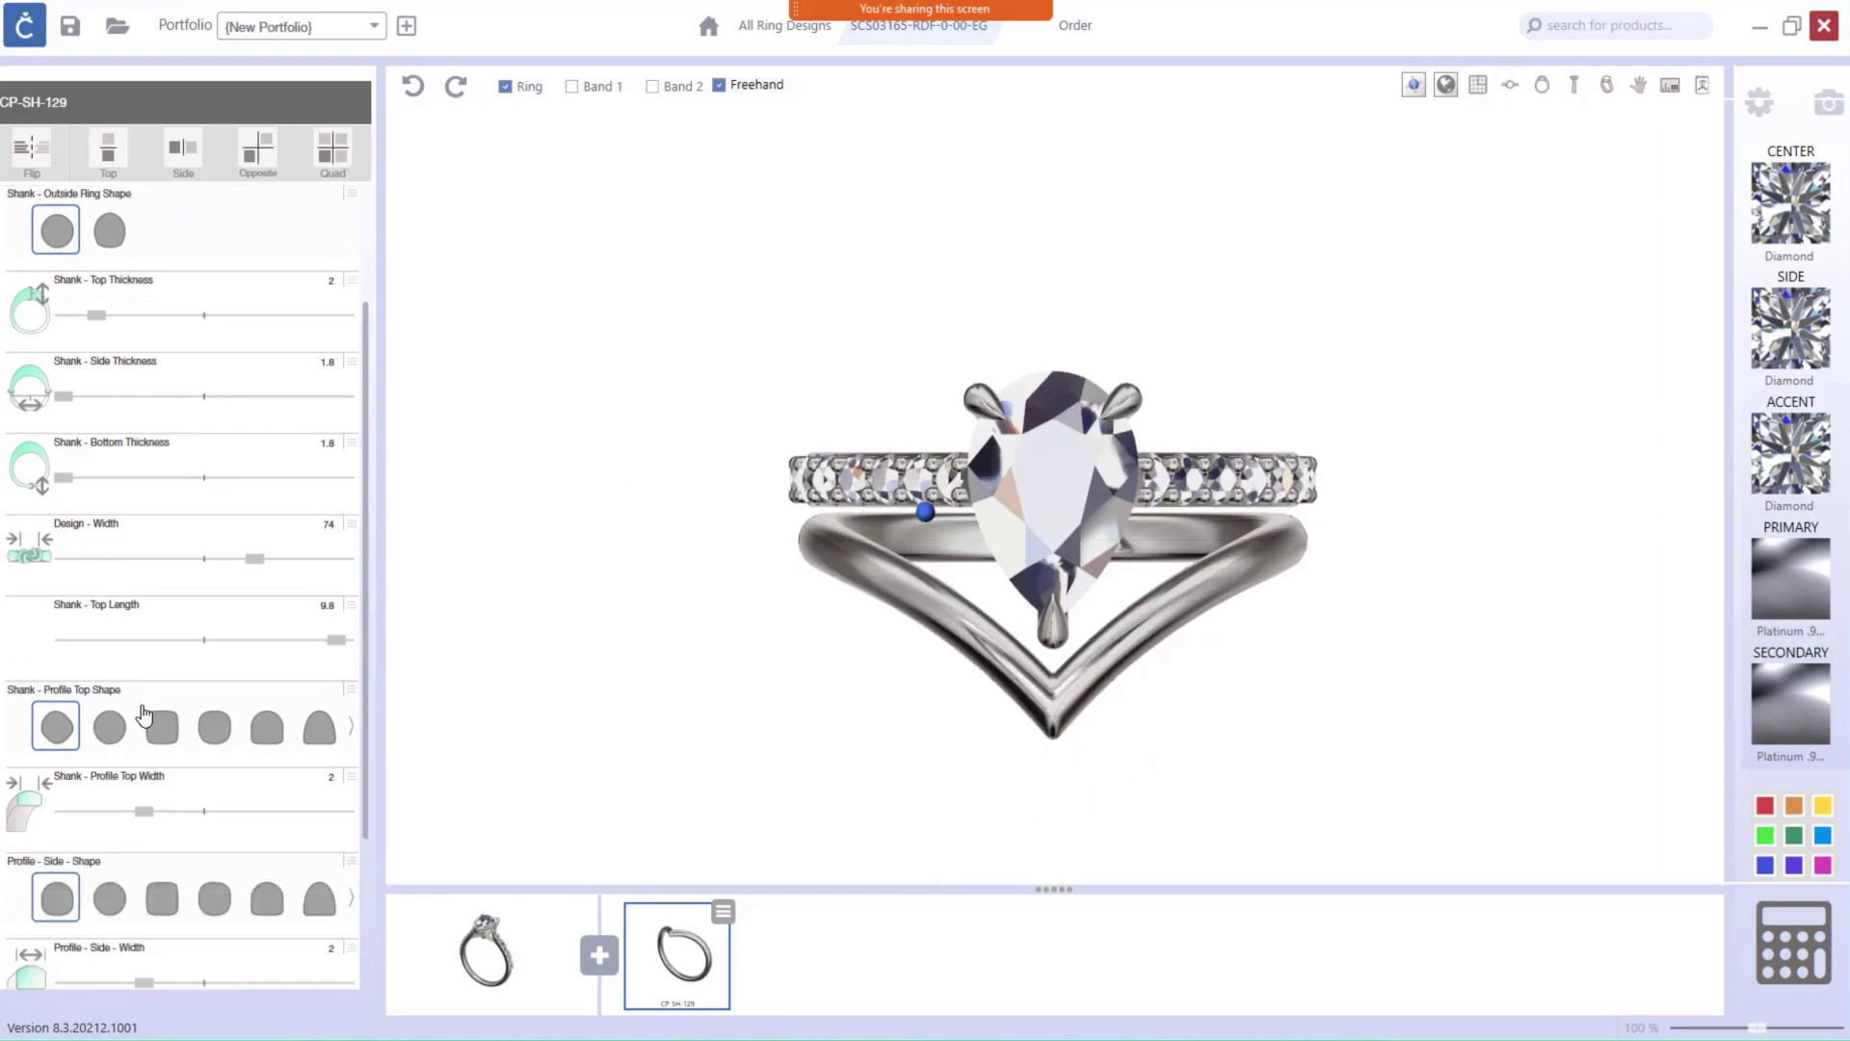
{"action": "left_click_drag", "start_coordinate": [335, 739], "coordinate": [267, 743]}
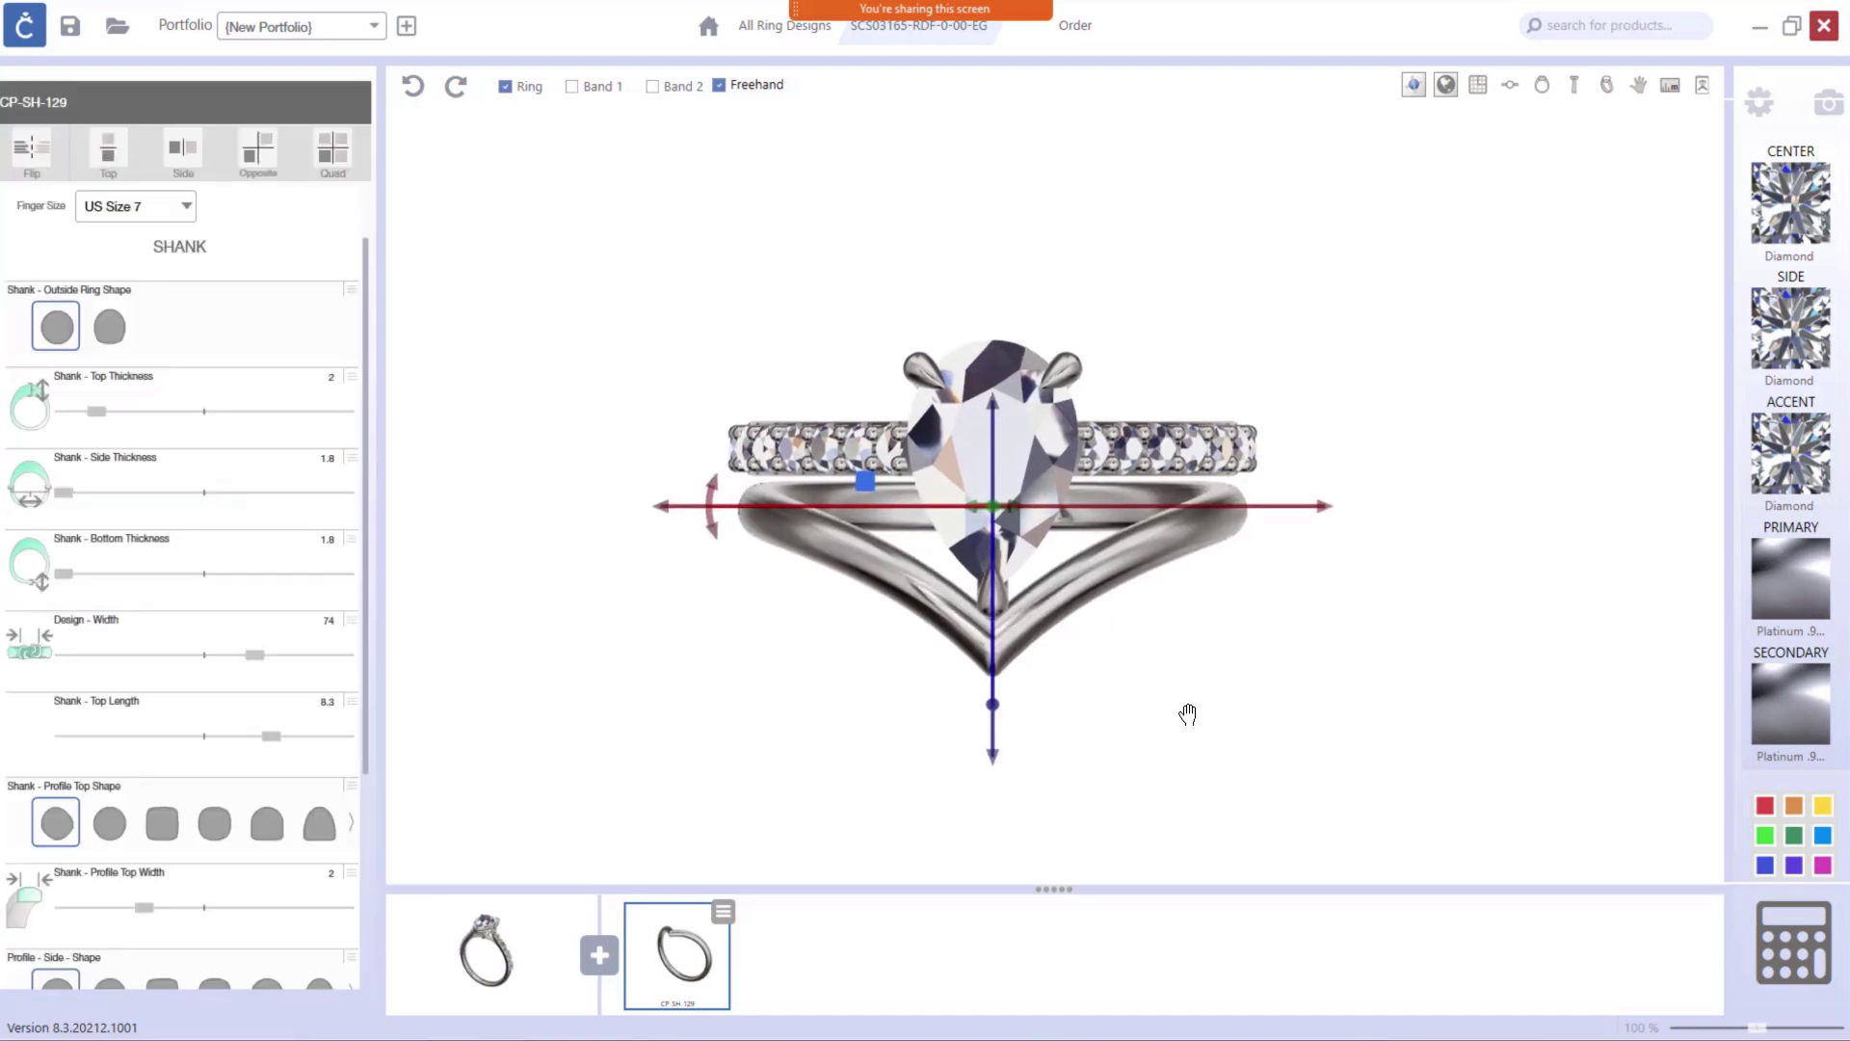
{"action": "left_click", "coordinate": [1612, 100]}
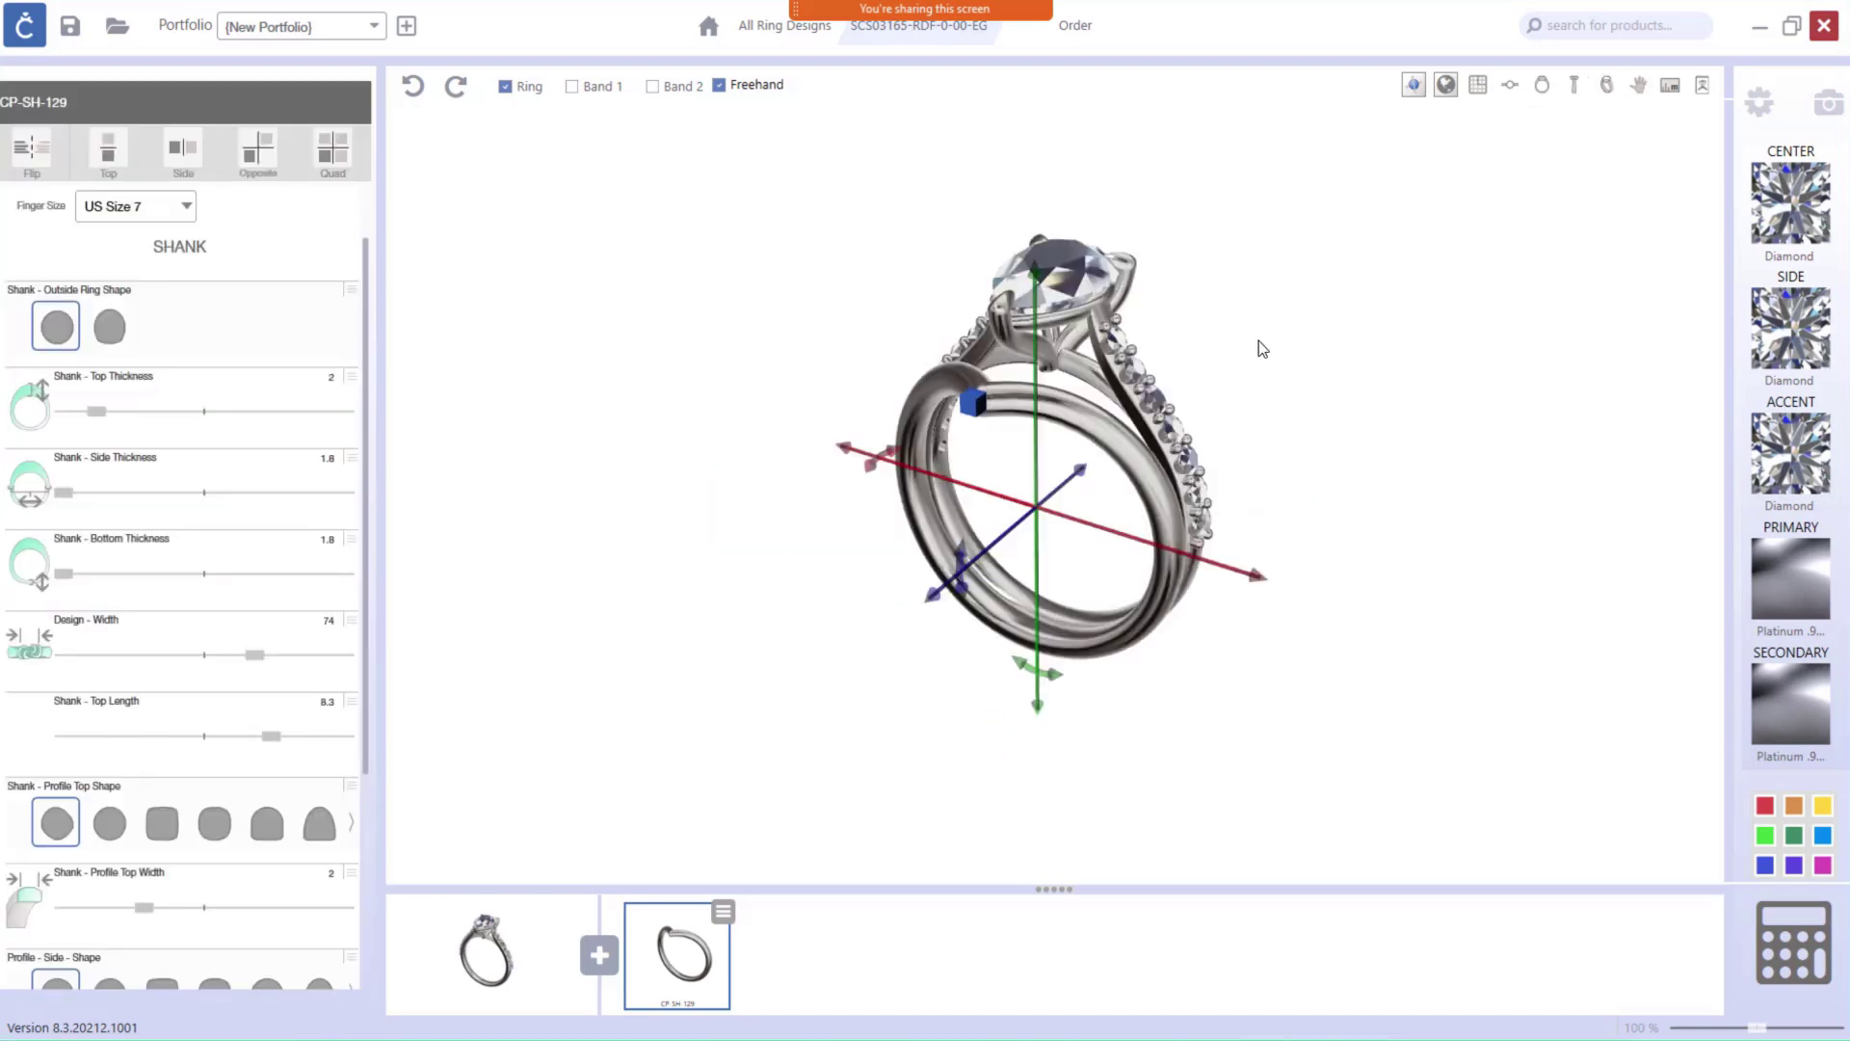
{"action": "right_click_drag", "start_coordinate": [1259, 348], "coordinate": [1025, 325]}
{"action": "left_click_drag", "start_coordinate": [1024, 325], "coordinate": [1243, 599]}
Set the V-shaped band's design width to 40.
{"action": "left_click", "coordinate": [1510, 85]}
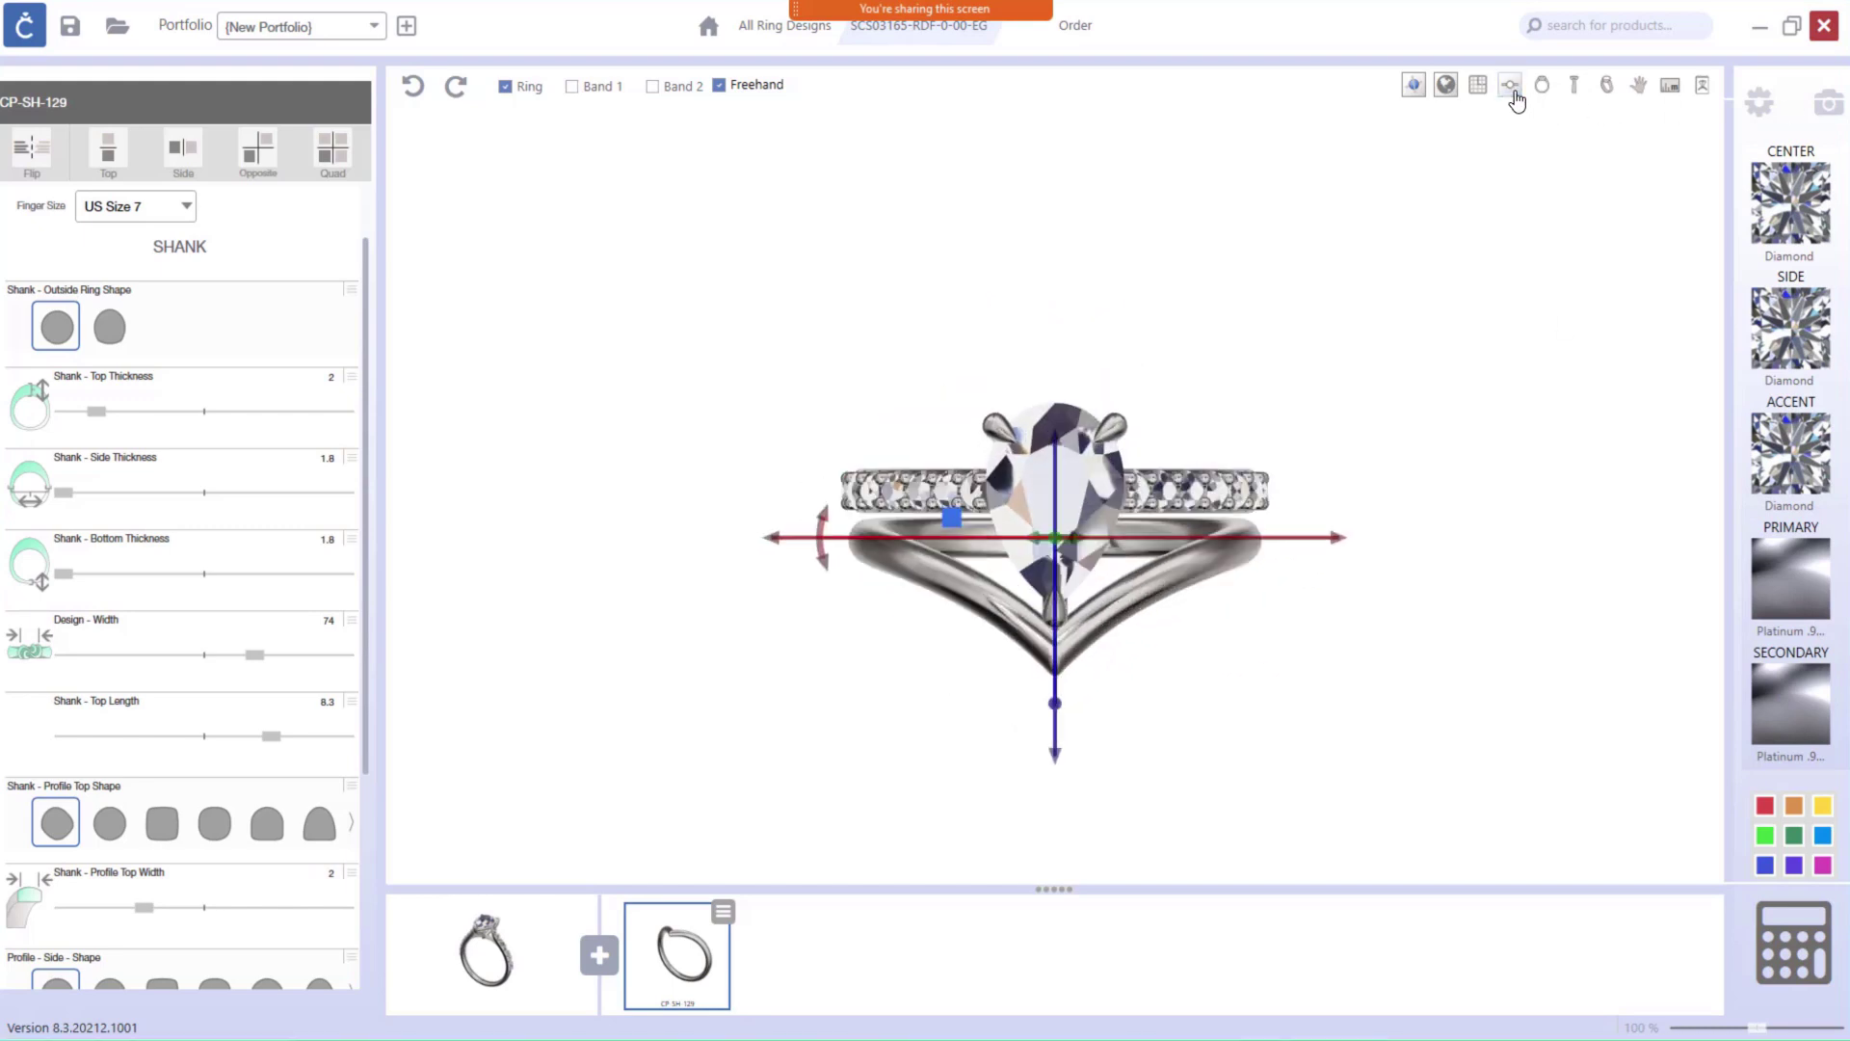
{"action": "left_click", "coordinate": [256, 655]}
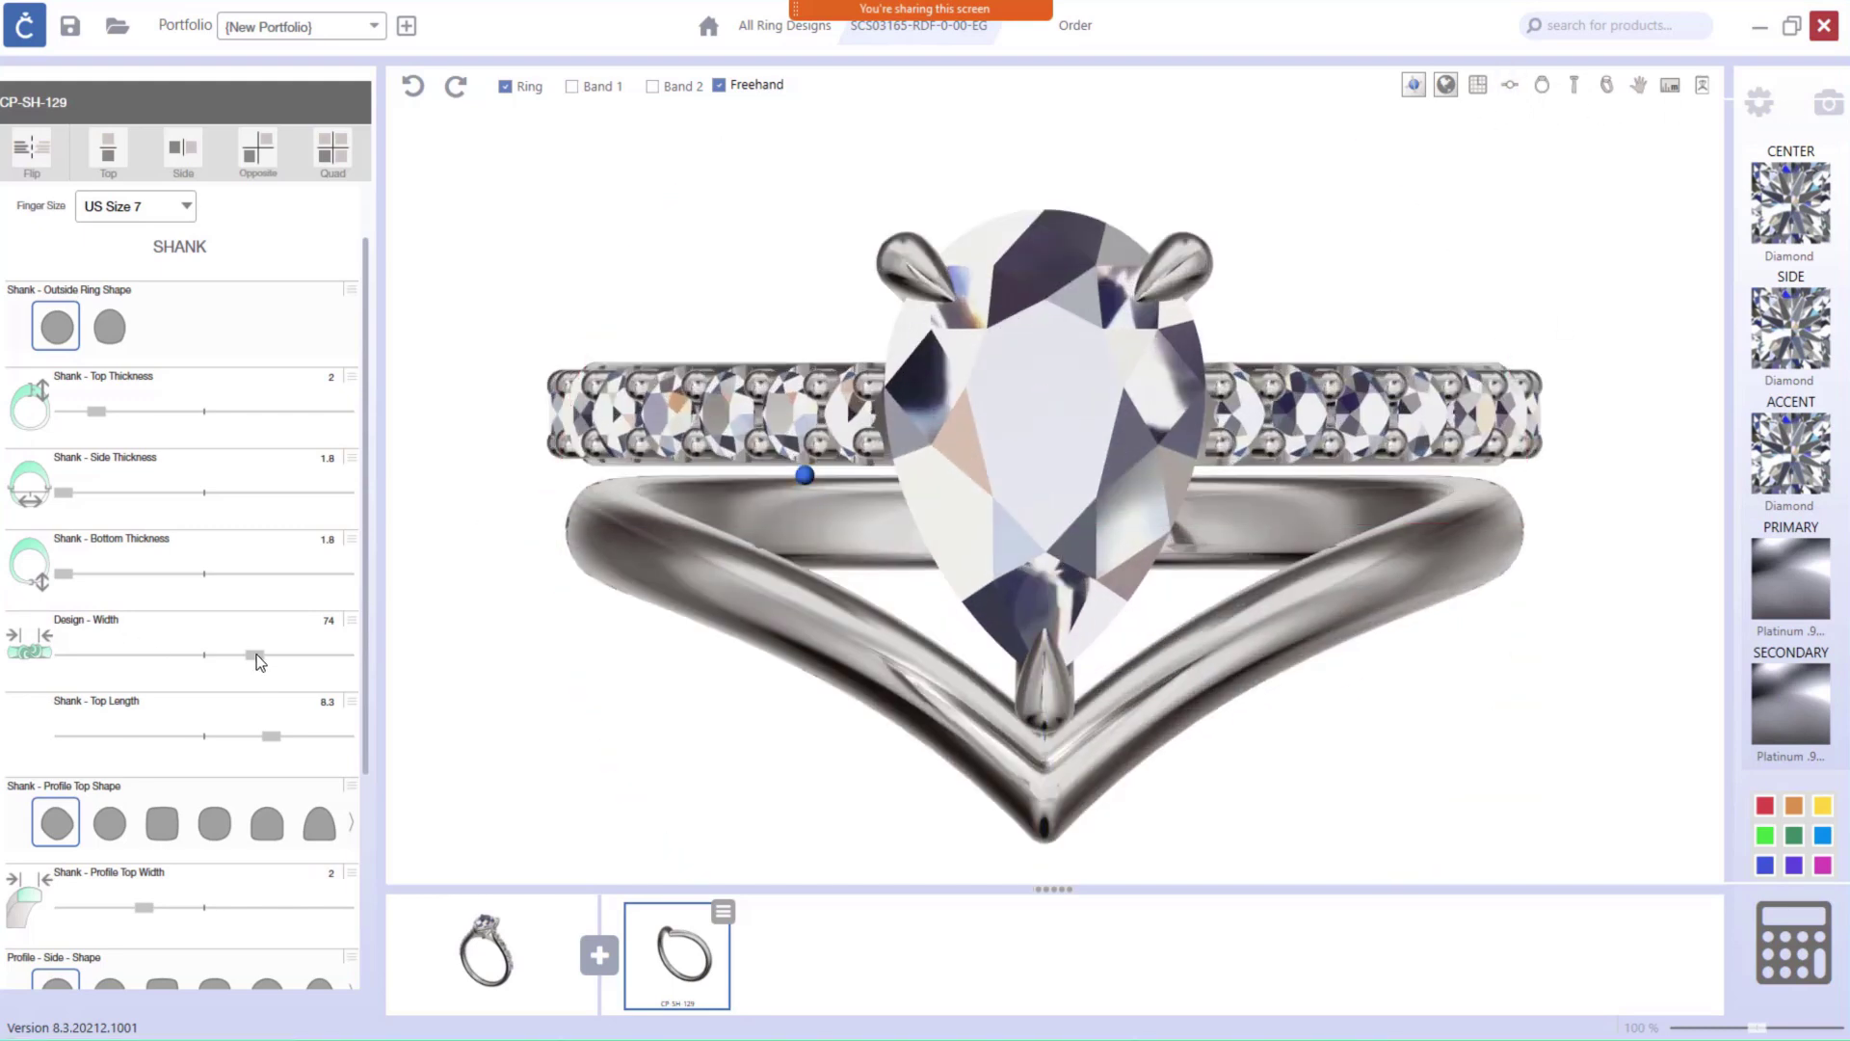
{"action": "left_click_drag", "start_coordinate": [254, 655], "coordinate": [345, 656]}
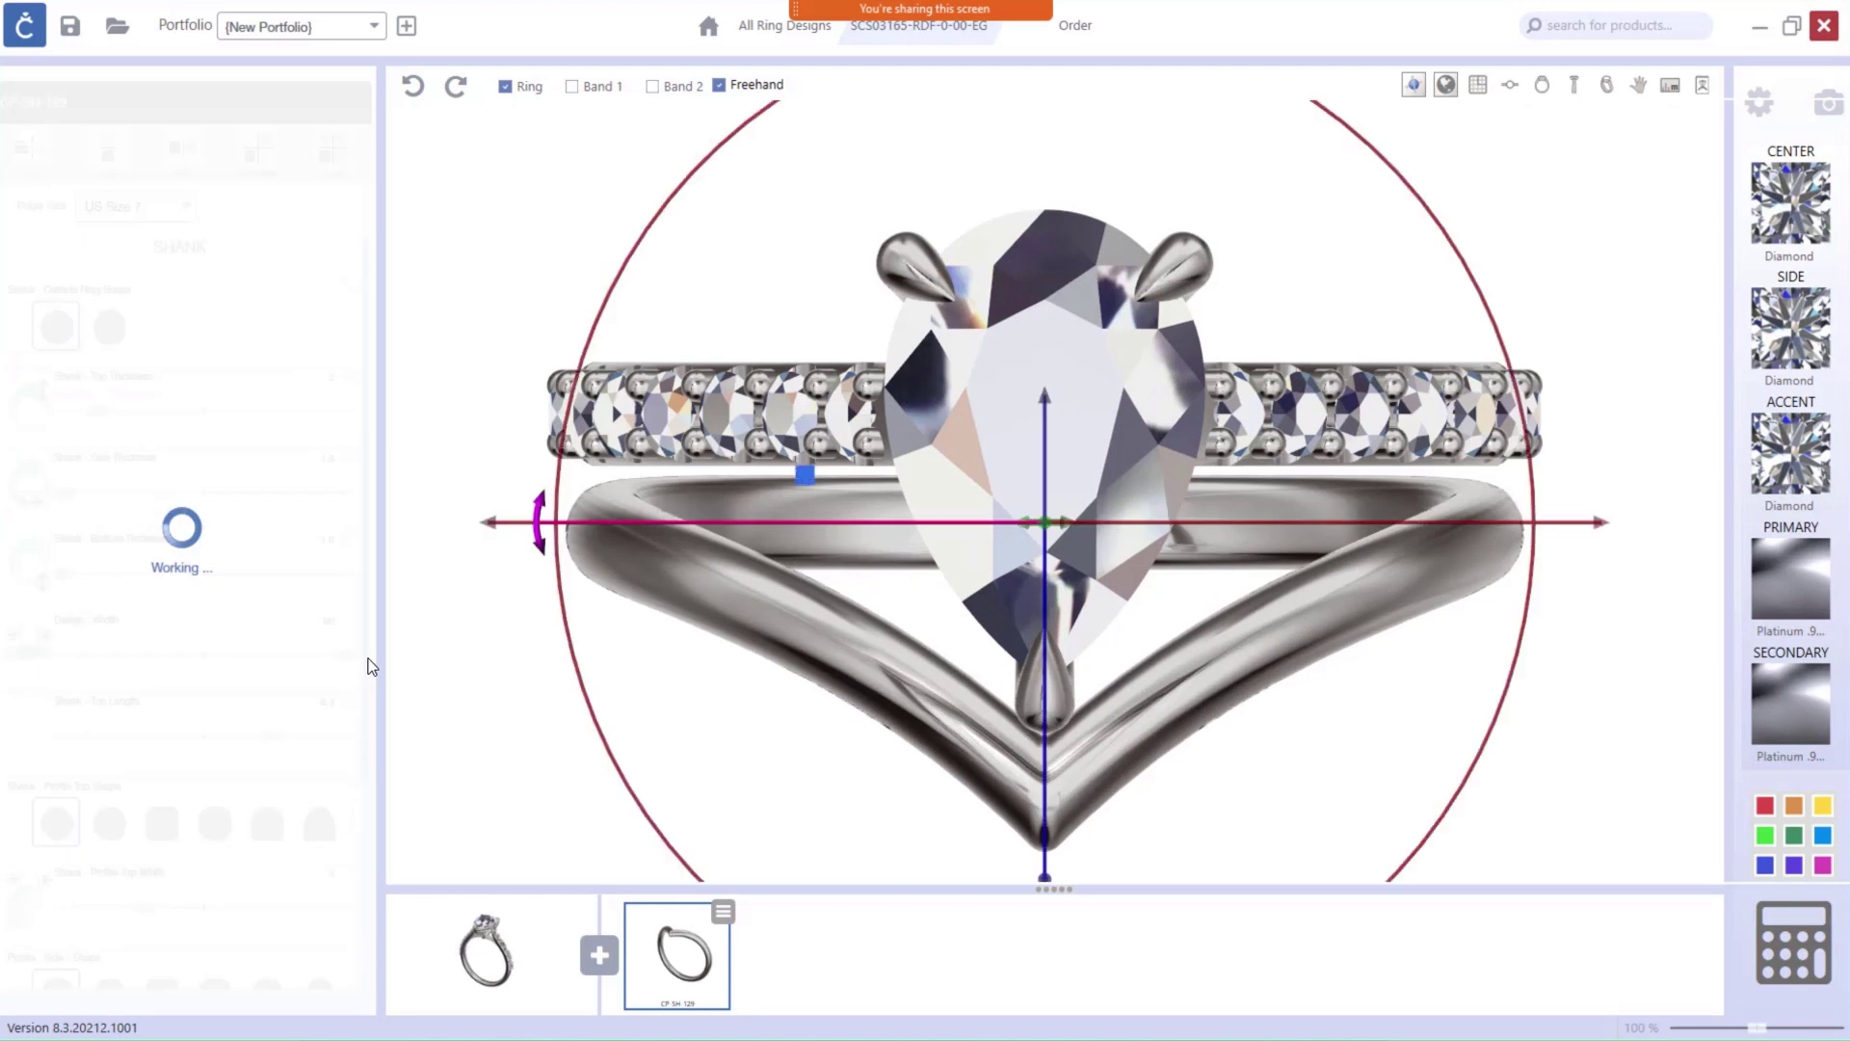
{"action": "left_click_drag", "start_coordinate": [79, 586], "coordinate": [48, 570]}
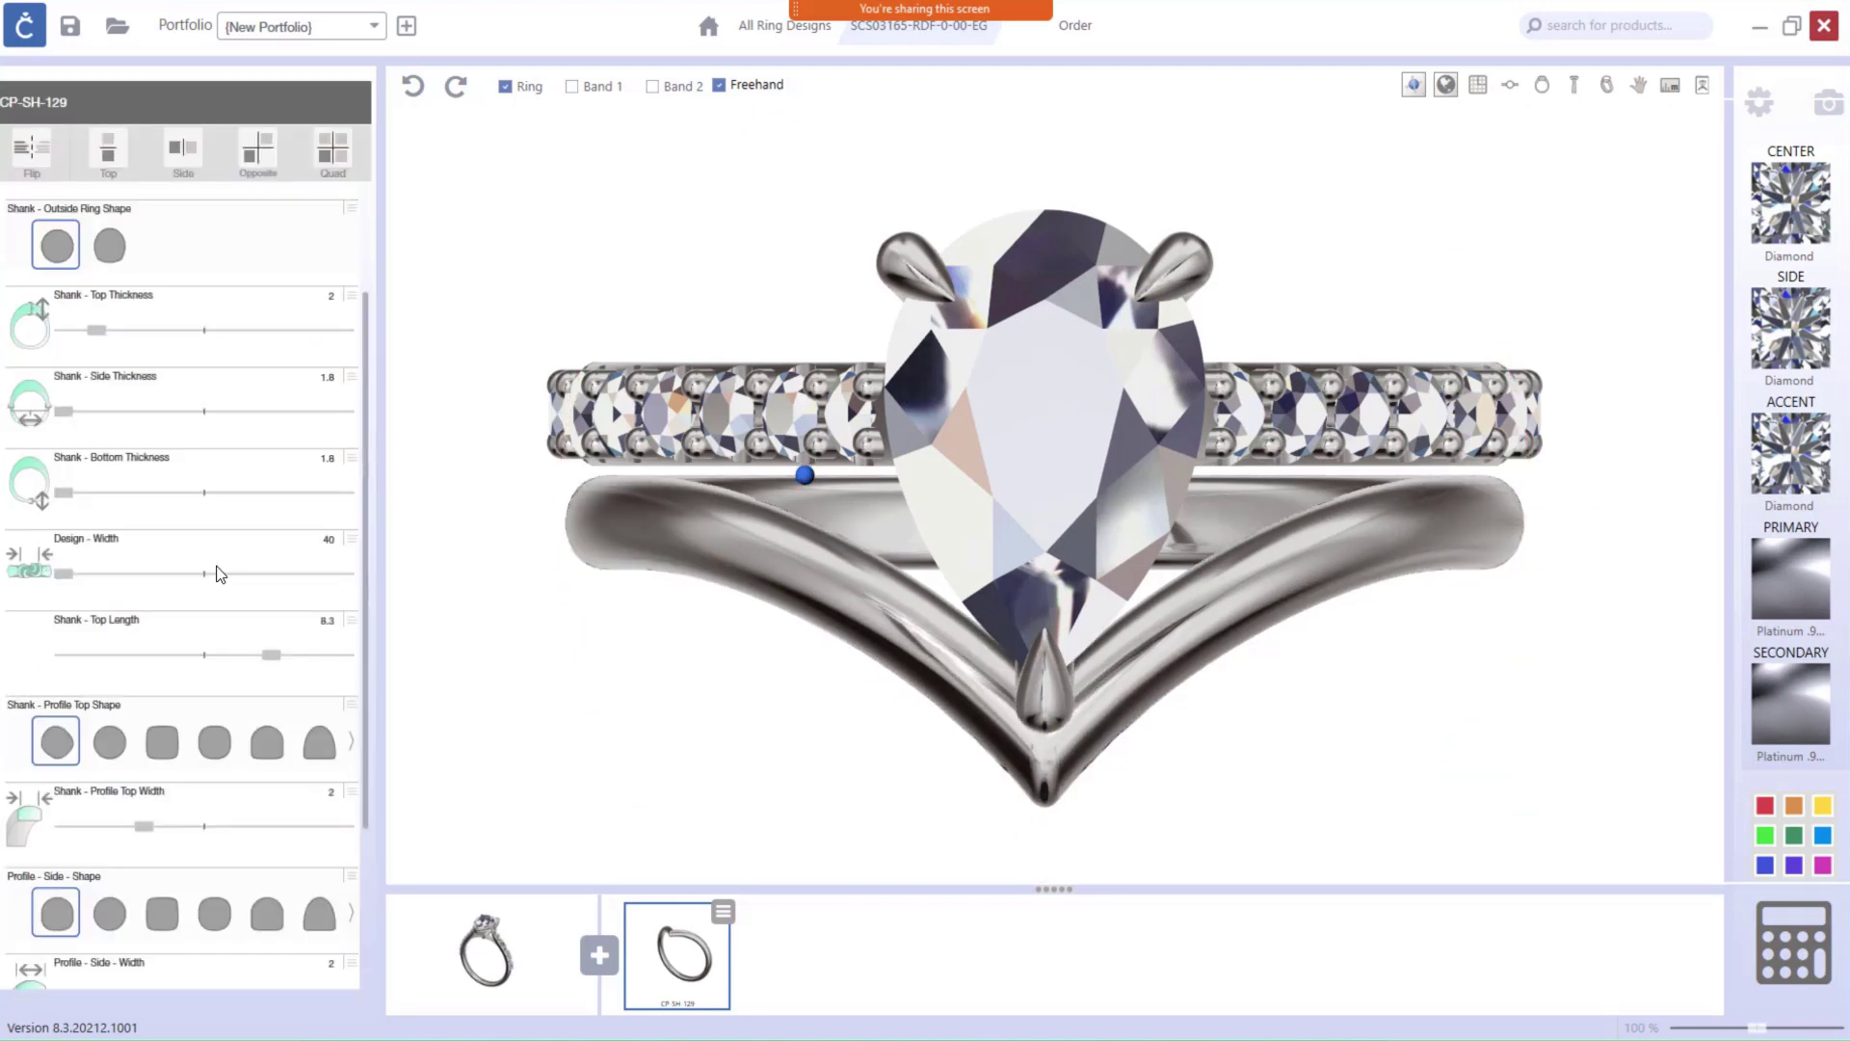
Inspect the ring and V-shaped band together and preview them on a woman's hand with Design Try On.
{"action": "right_click_drag", "start_coordinate": [1342, 679], "coordinate": [1341, 629]}
{"action": "left_click", "coordinate": [1614, 94]}
{"action": "right_click_drag", "start_coordinate": [1166, 559], "coordinate": [1210, 766]}
{"action": "left_click_drag", "start_coordinate": [1210, 766], "coordinate": [895, 485]}
{"action": "left_click_drag", "start_coordinate": [934, 419], "coordinate": [1041, 528]}
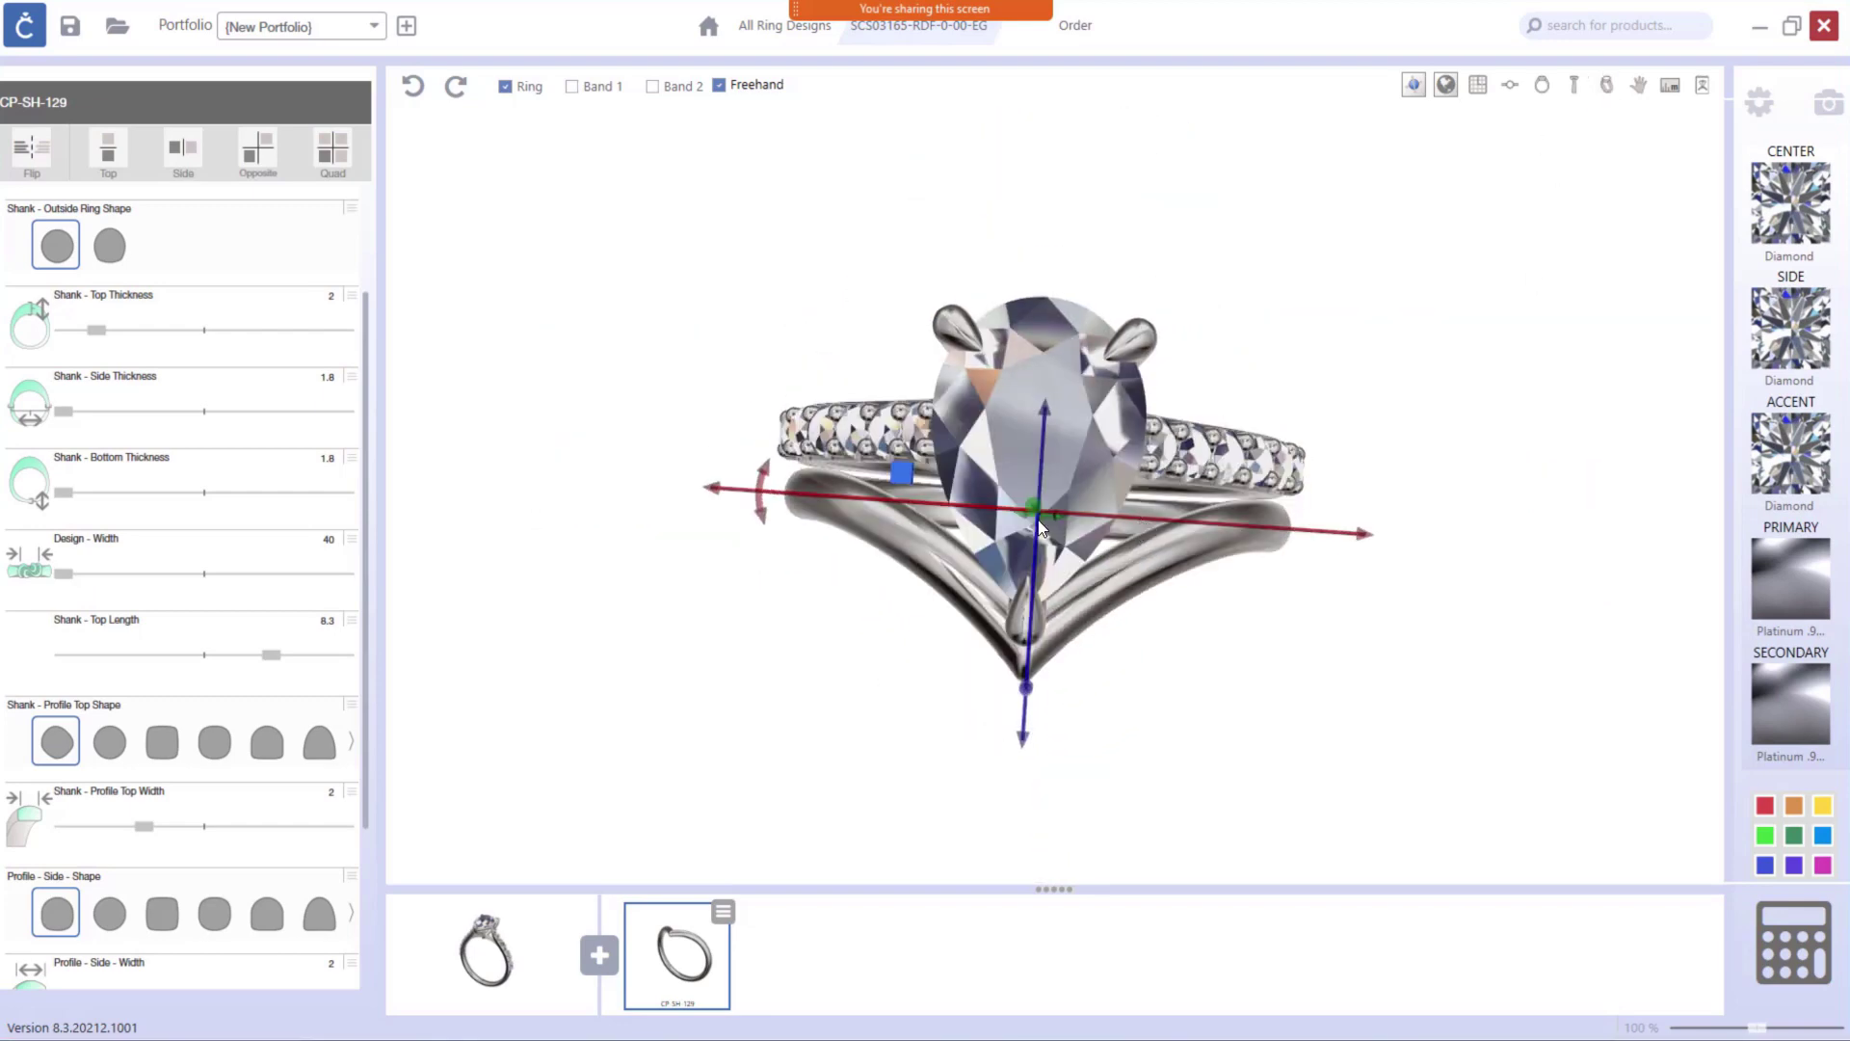
{"action": "left_click", "coordinate": [1641, 90]}
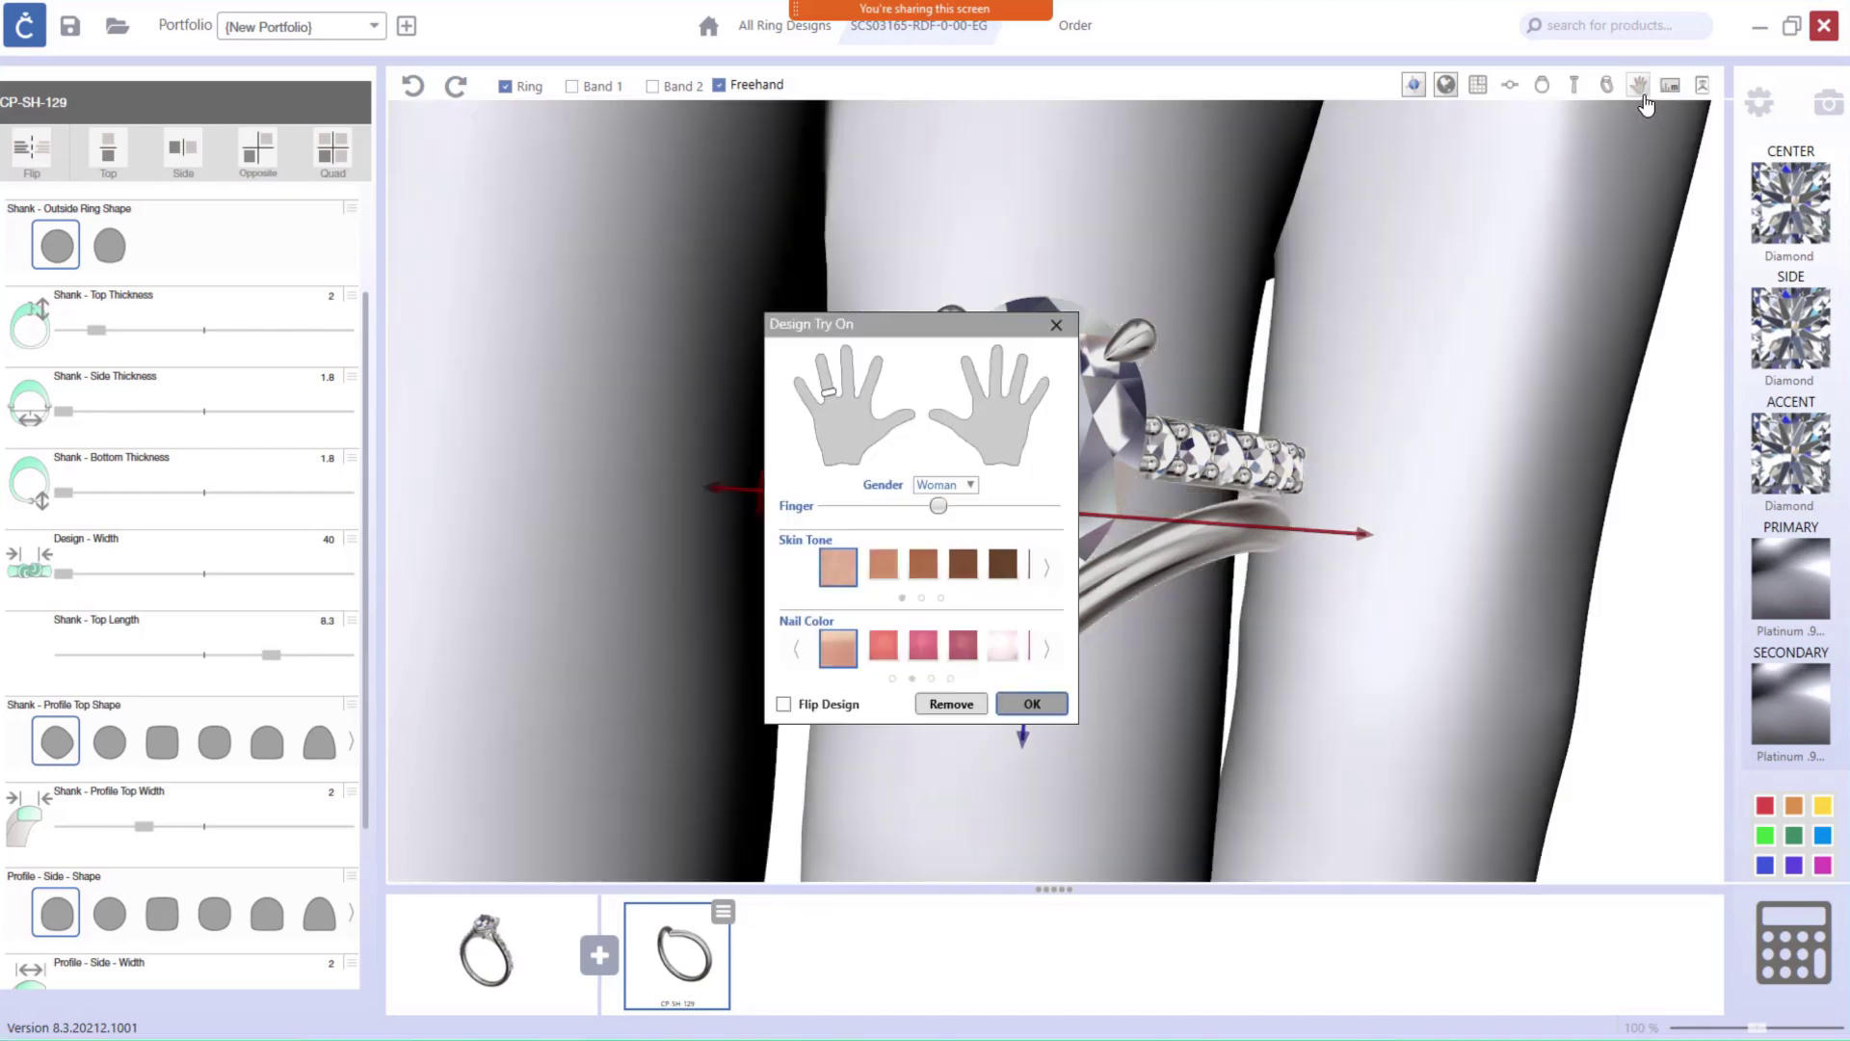
{"action": "left_click", "coordinate": [1030, 704]}
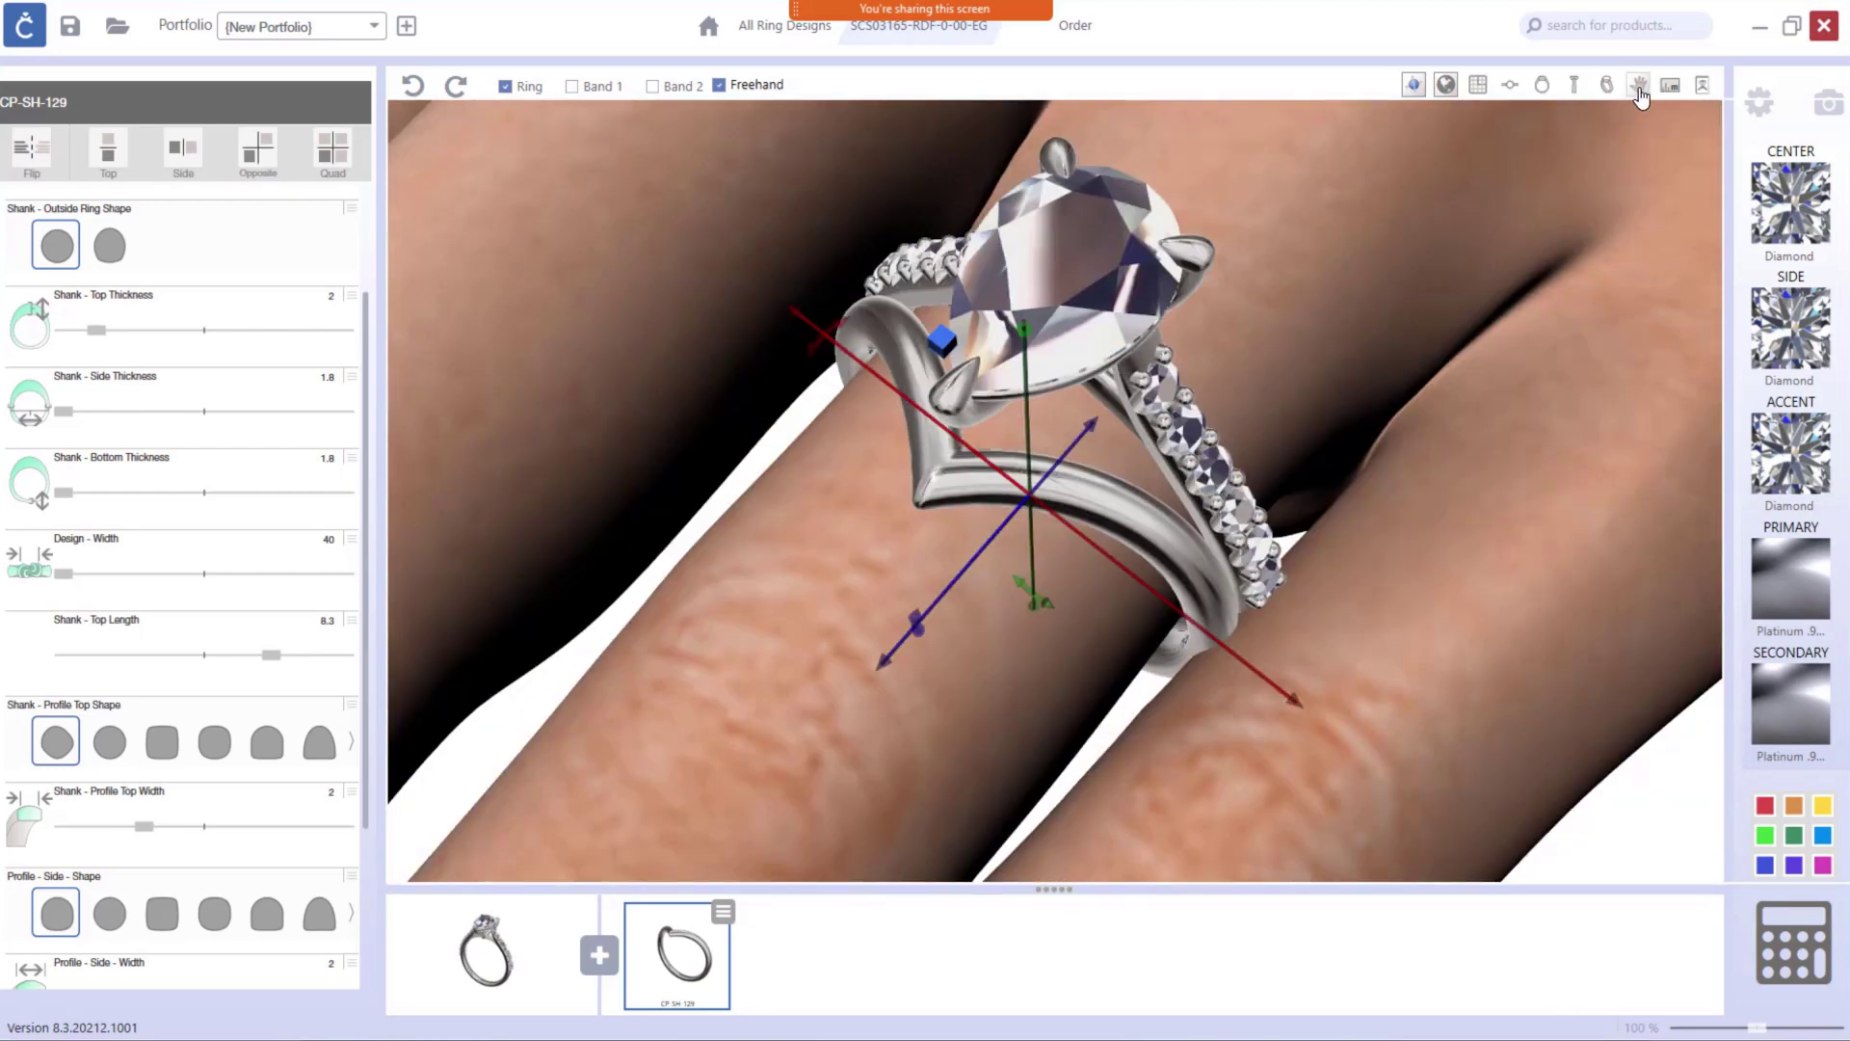
Flip the design on the try-on hand, inspect it, and remove the hand from the scene.
{"action": "left_click", "coordinate": [1641, 90]}
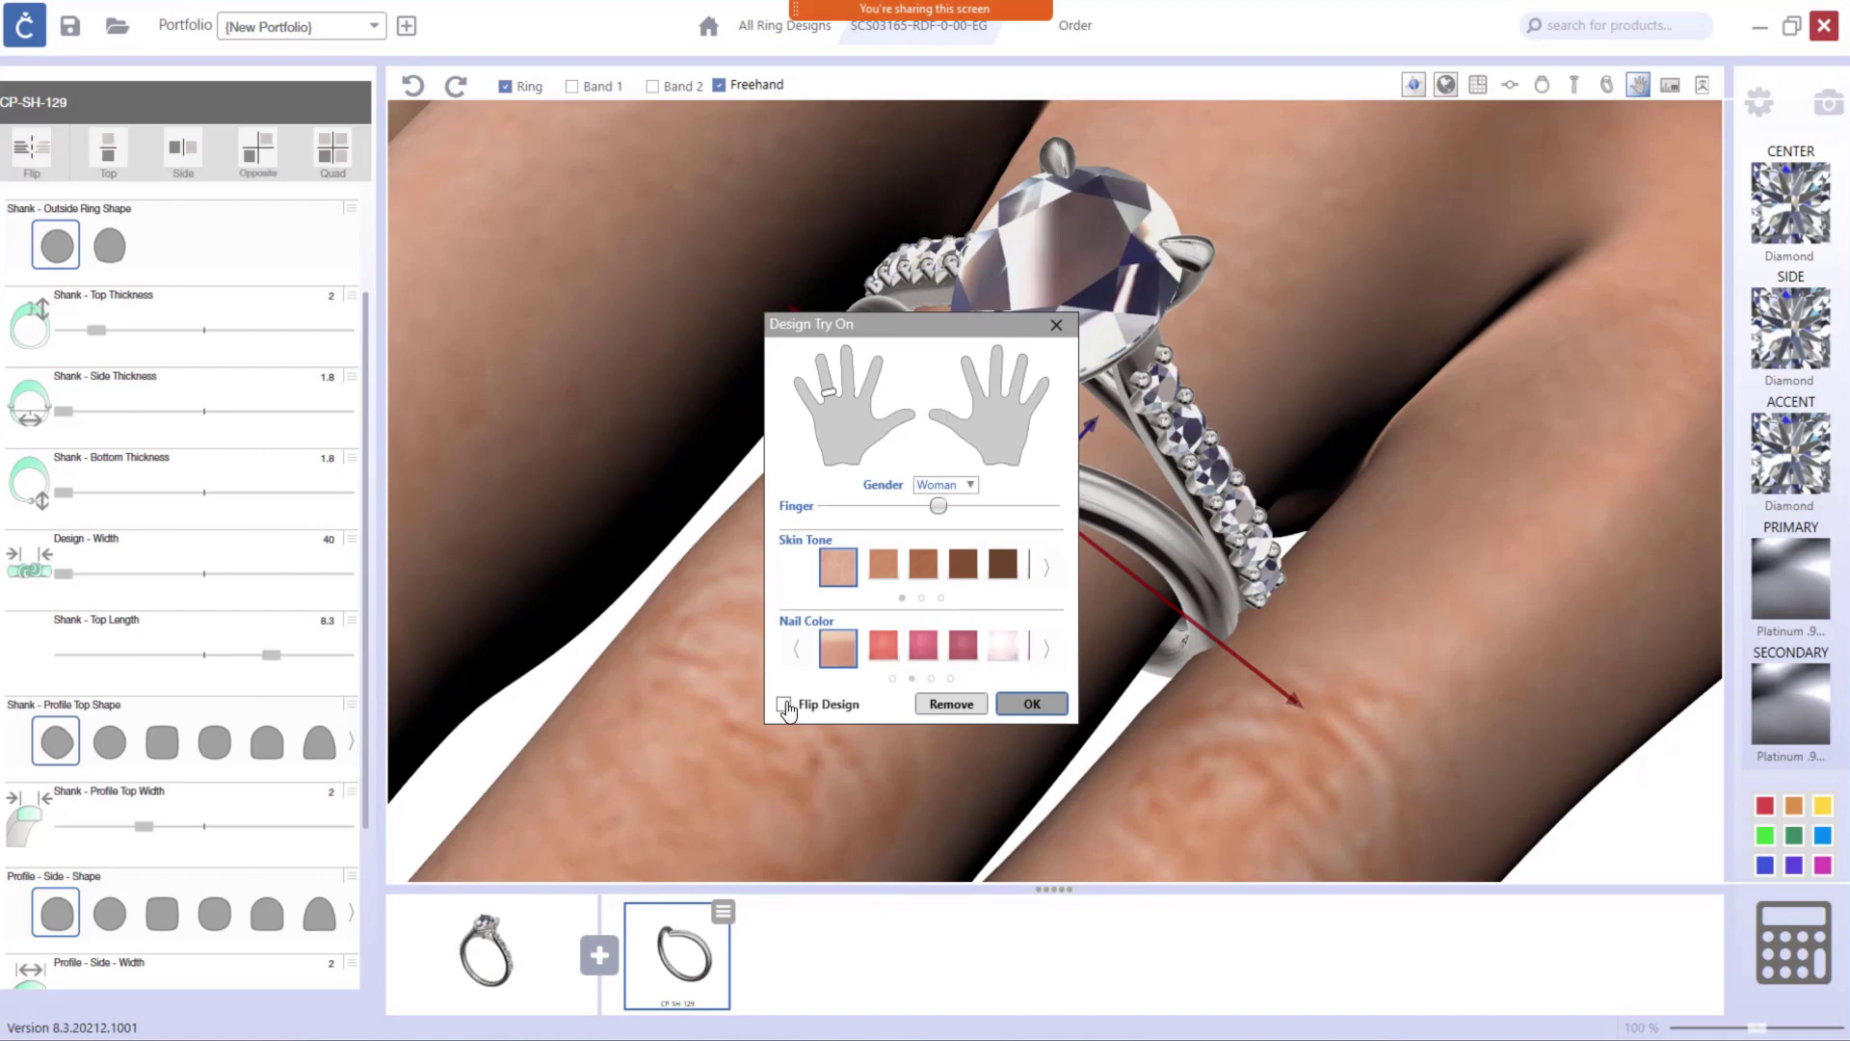
{"action": "left_click", "coordinate": [1031, 703]}
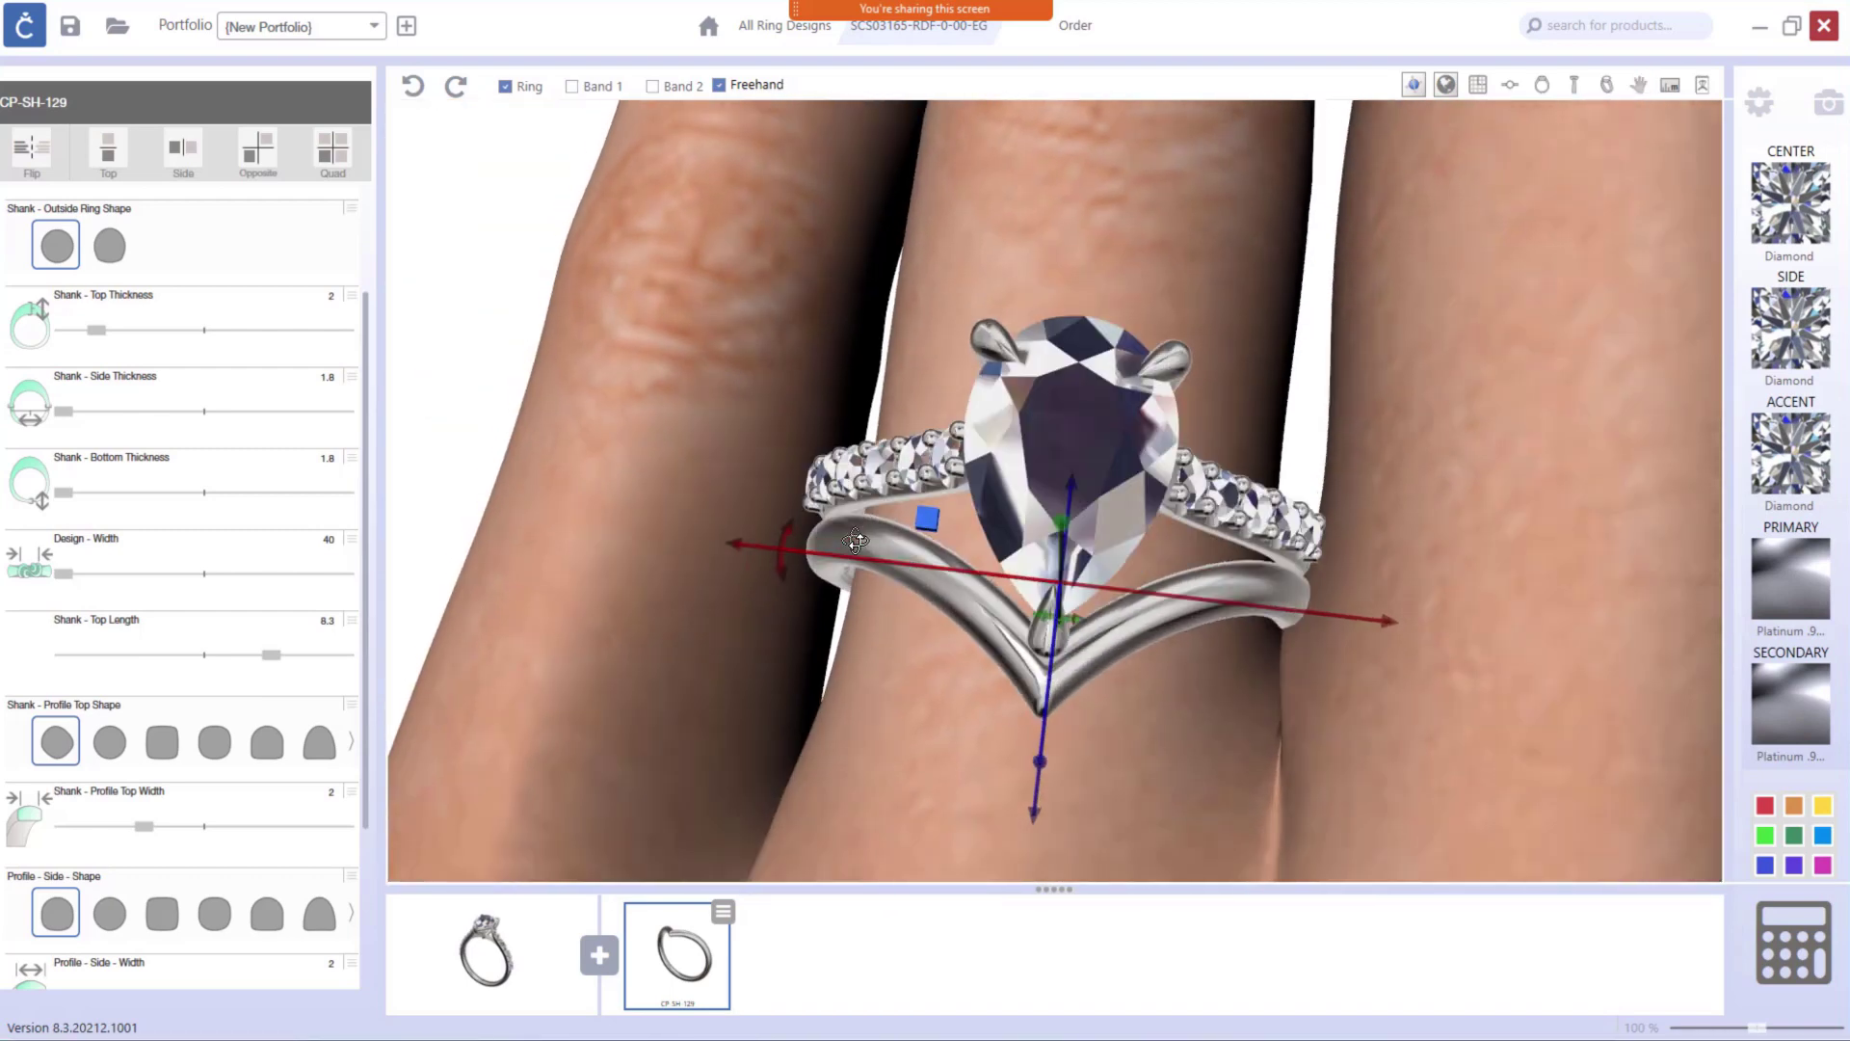
{"action": "left_click", "coordinate": [1639, 89]}
{"action": "left_click", "coordinate": [951, 704]}
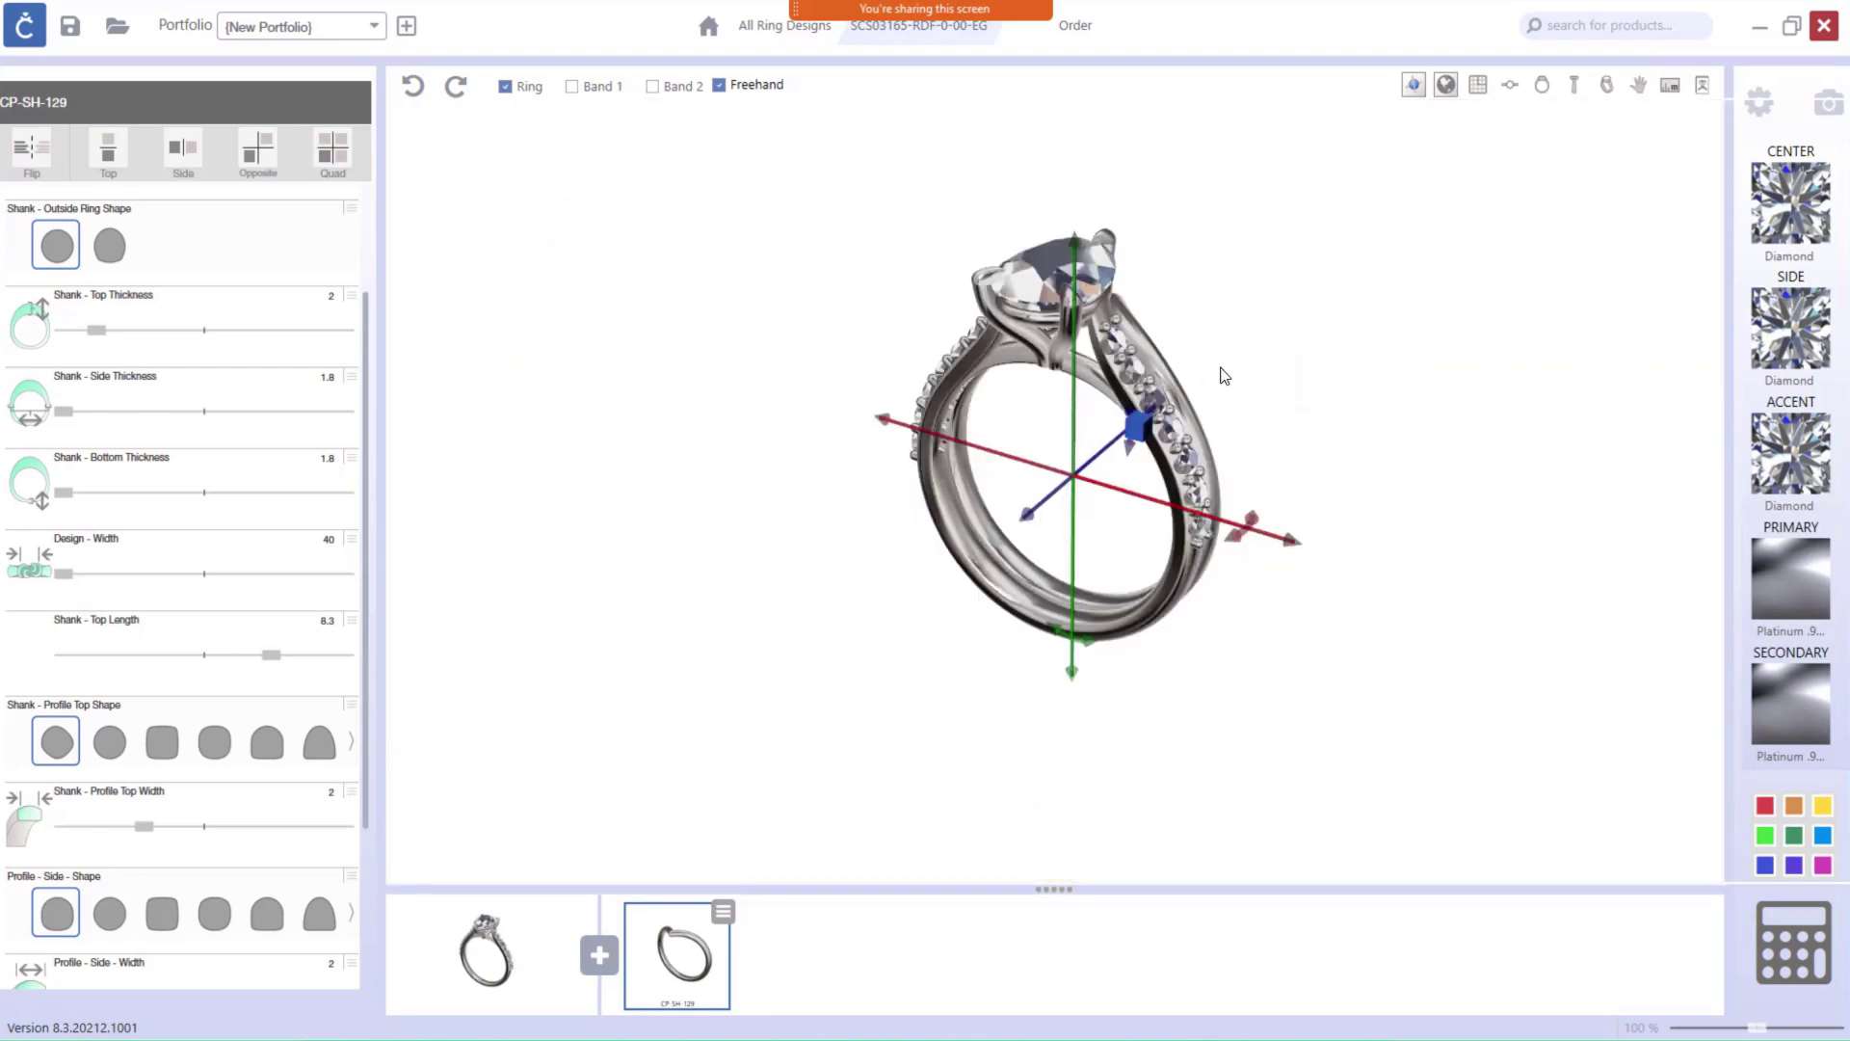
Add the single-stone setting CP-SE-016 from the part library to the design.
{"action": "right_click_drag", "start_coordinate": [1224, 376], "coordinate": [733, 525]}
{"action": "scroll", "coordinate": [1147, 511], "scroll_direction": "up", "scroll_amount": 4}
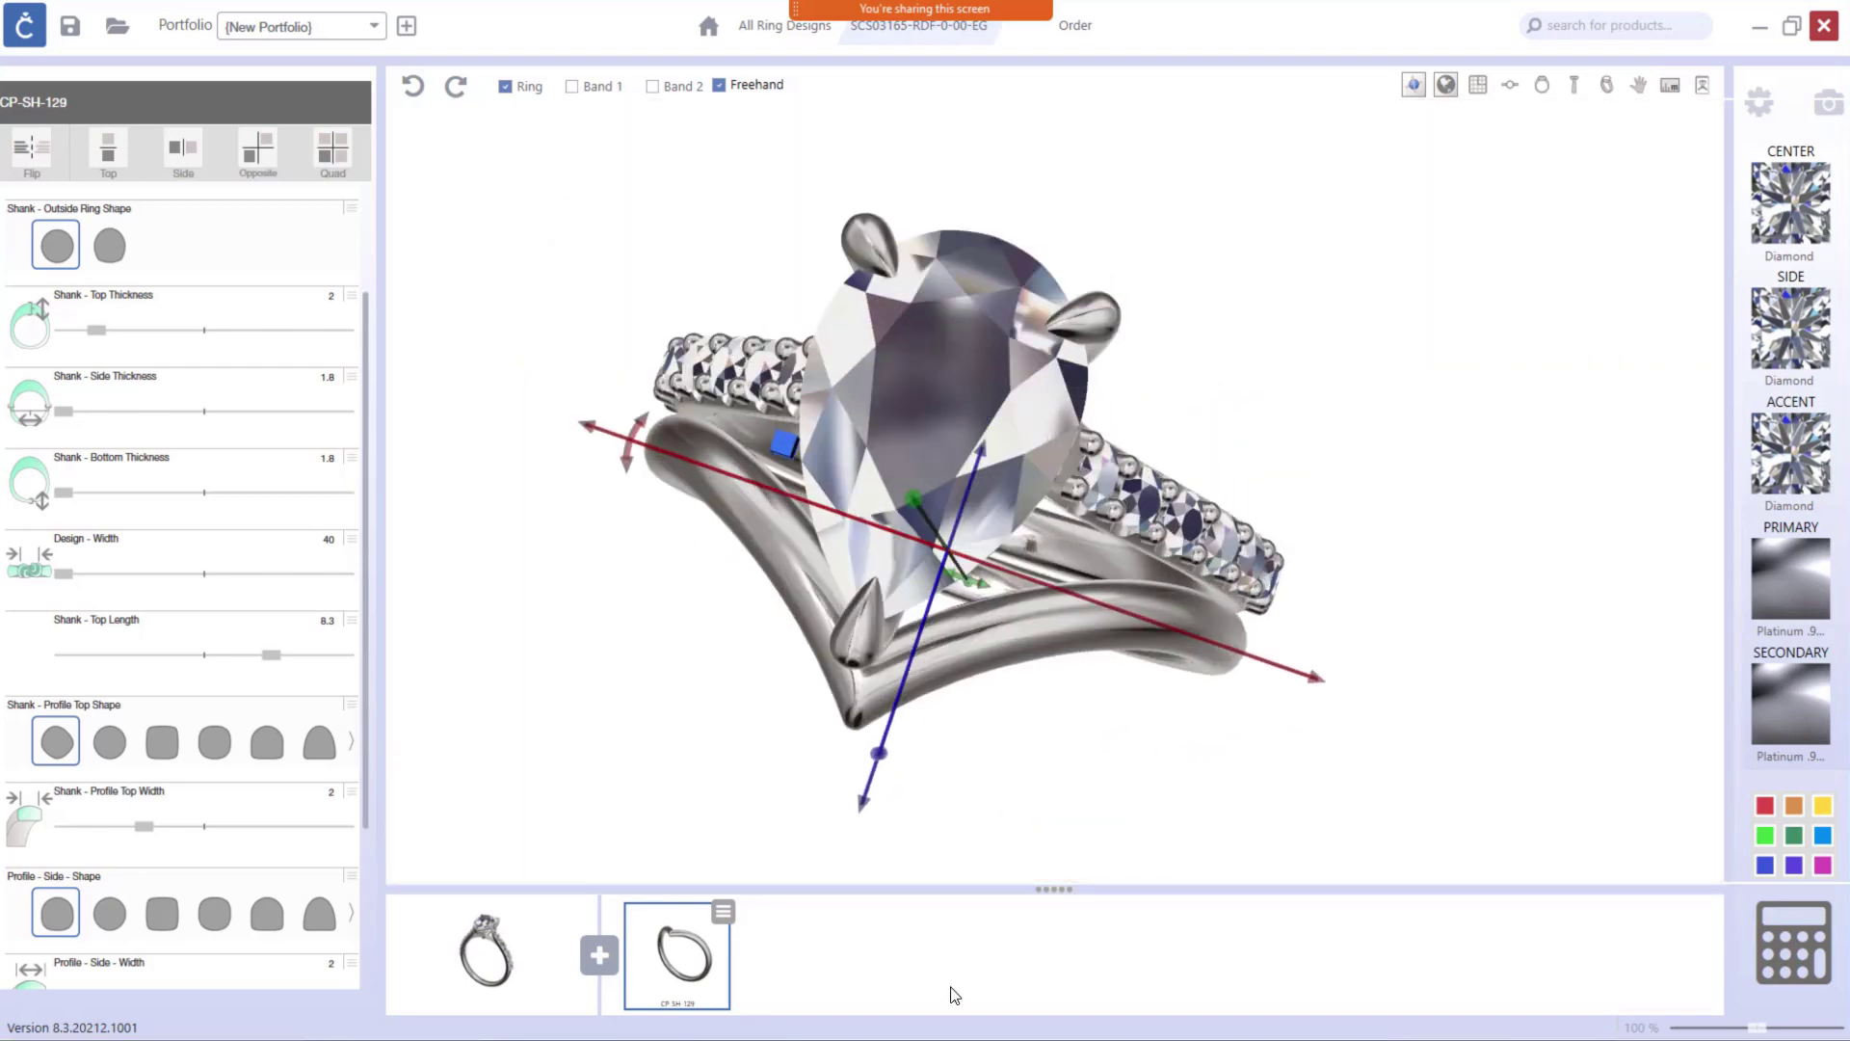
{"action": "left_click", "coordinate": [597, 960]}
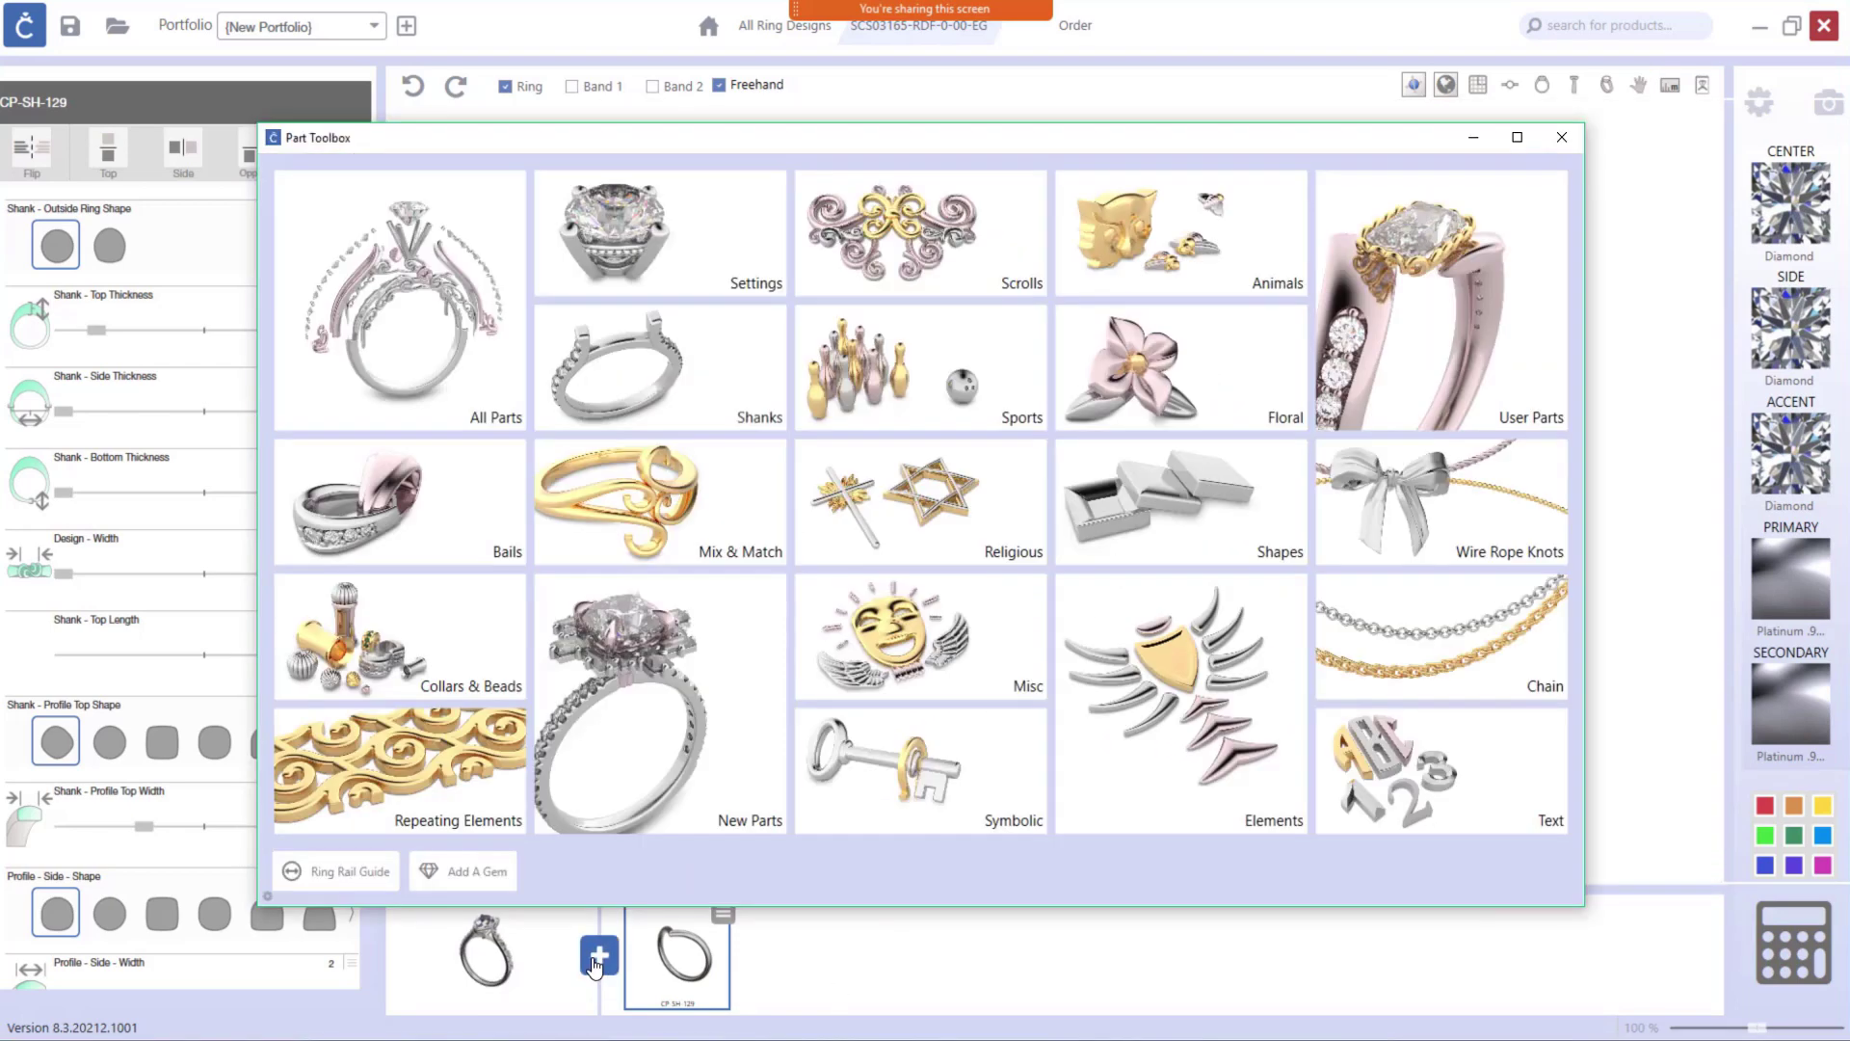
{"action": "left_click", "coordinate": [610, 236]}
{"action": "left_click", "coordinate": [515, 375]}
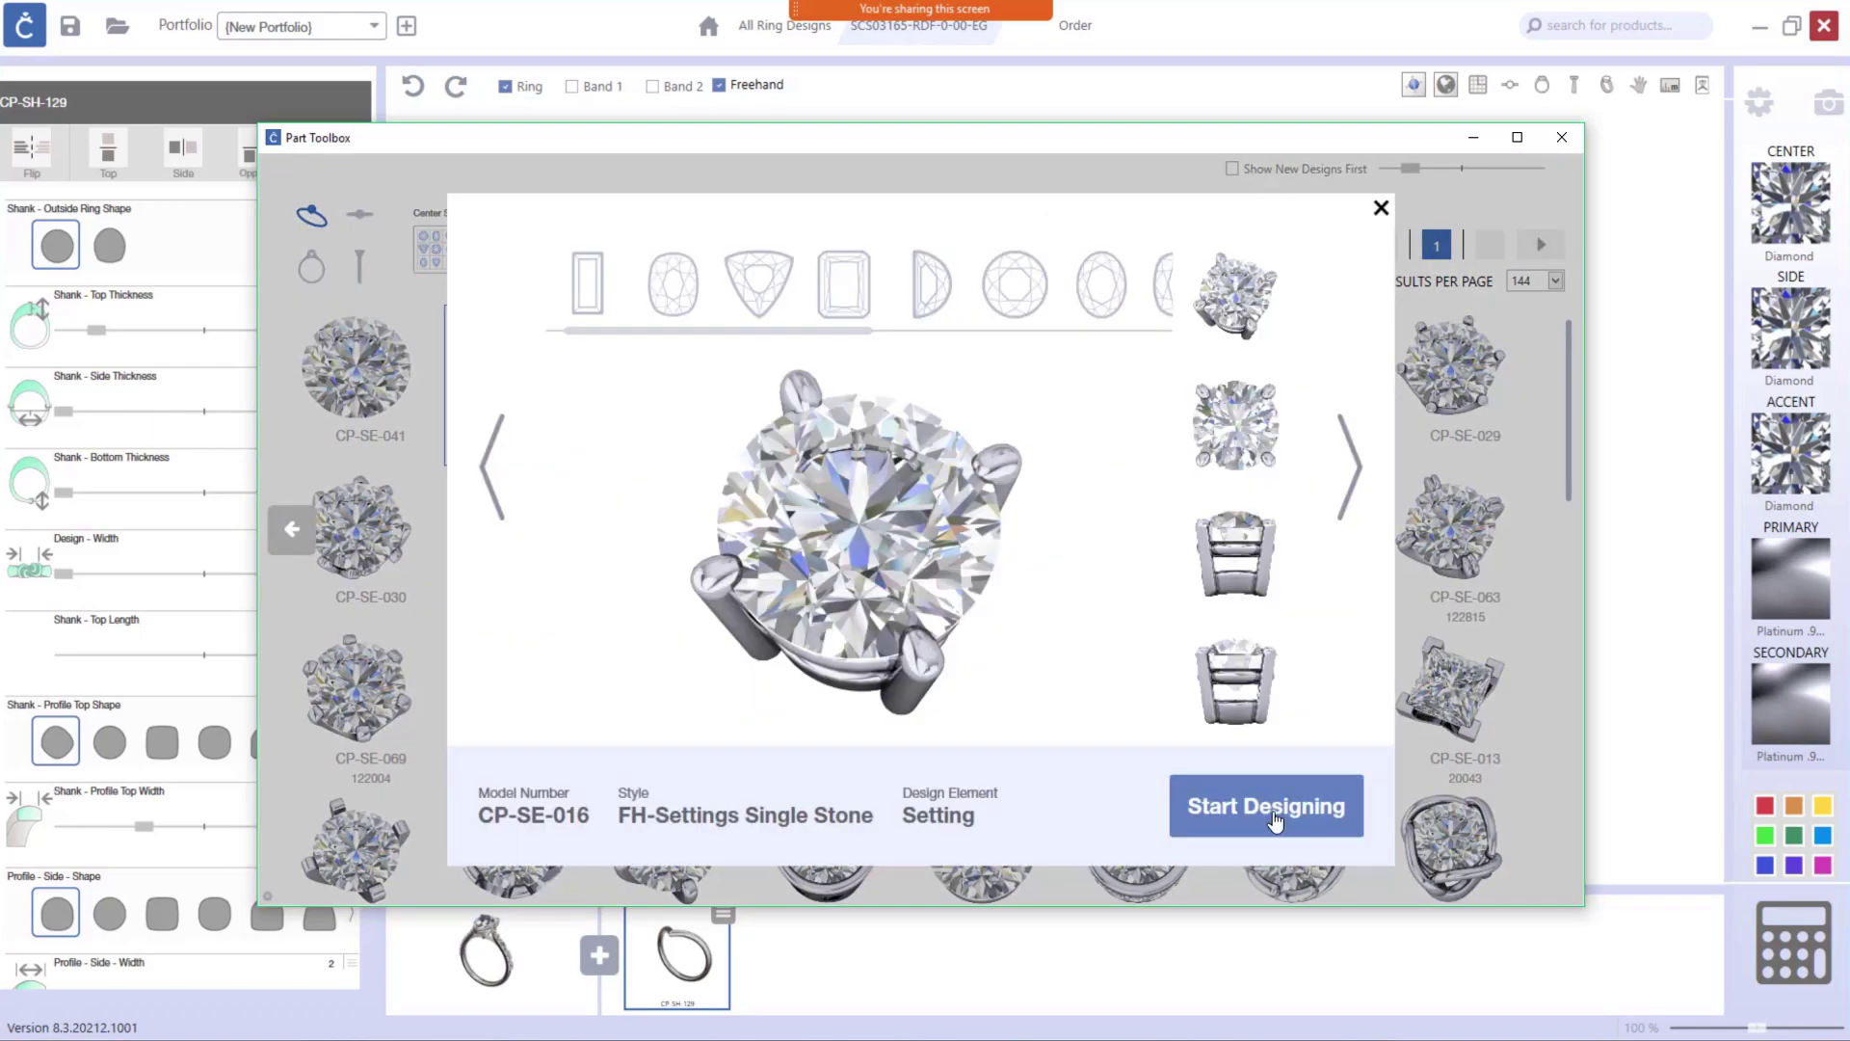
{"action": "left_click", "coordinate": [1272, 814]}
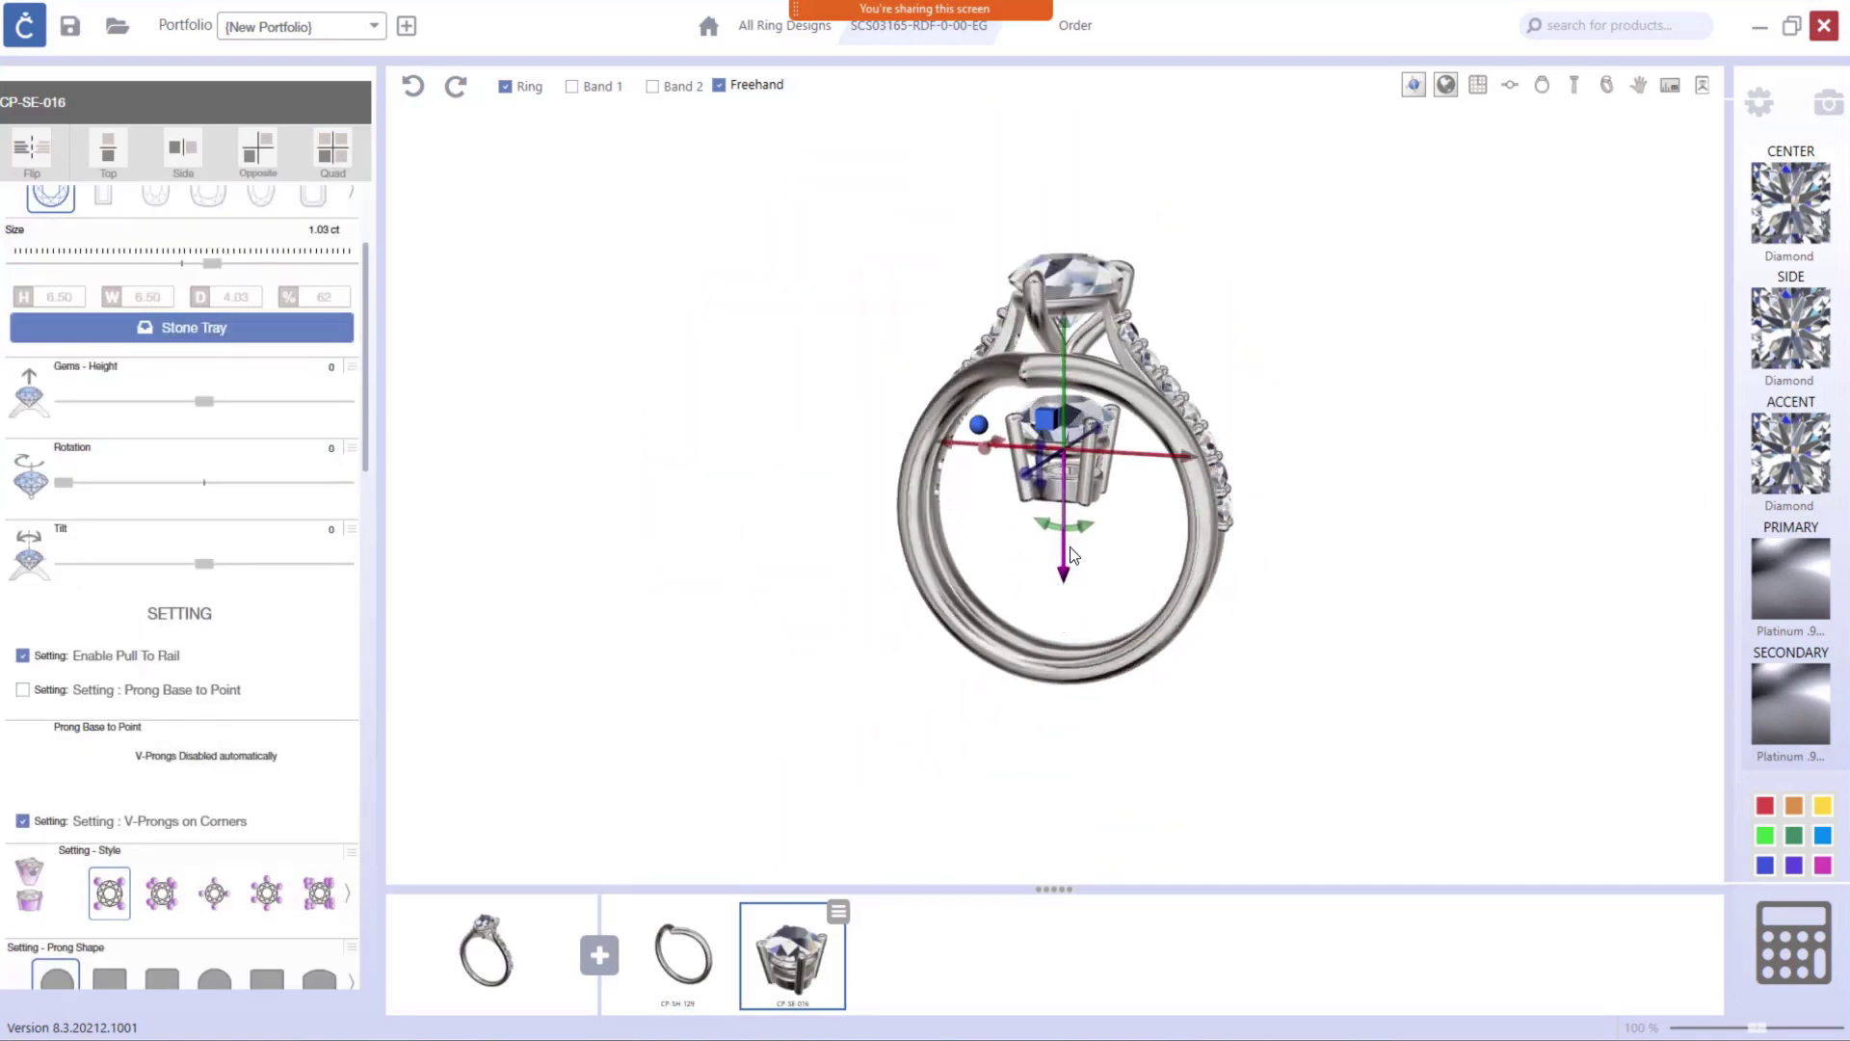
Shrink the new setting's round gem to .03 ct and move the setting to the point of the V-shaped band.
{"action": "left_click_drag", "start_coordinate": [1070, 549], "coordinate": [1065, 461]}
{"action": "left_click_drag", "start_coordinate": [1025, 346], "coordinate": [977, 364]}
{"action": "right_click_drag", "start_coordinate": [992, 376], "coordinate": [1122, 548]}
{"action": "scroll", "coordinate": [139, 331], "scroll_direction": "up", "scroll_amount": 2}
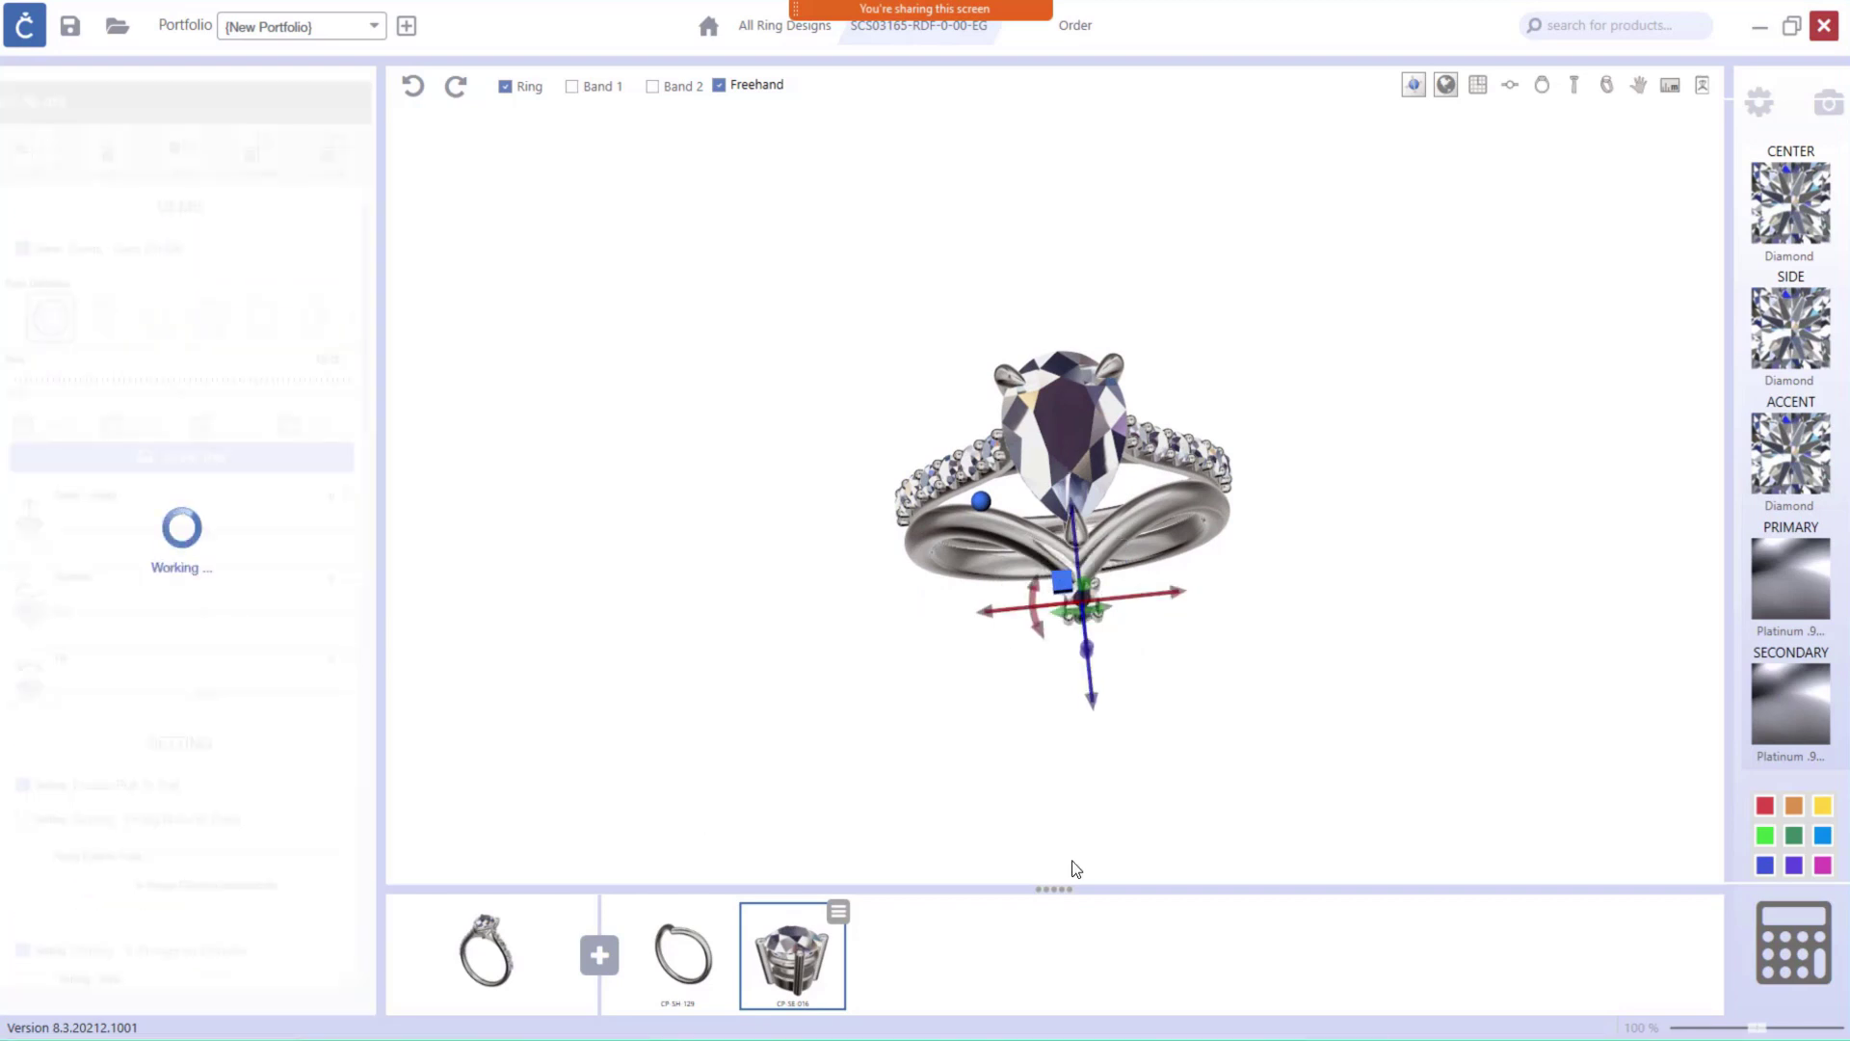
{"action": "left_click_drag", "start_coordinate": [1094, 703], "coordinate": [1091, 683]}
{"action": "scroll", "coordinate": [1072, 569], "scroll_direction": "up", "scroll_amount": 6}
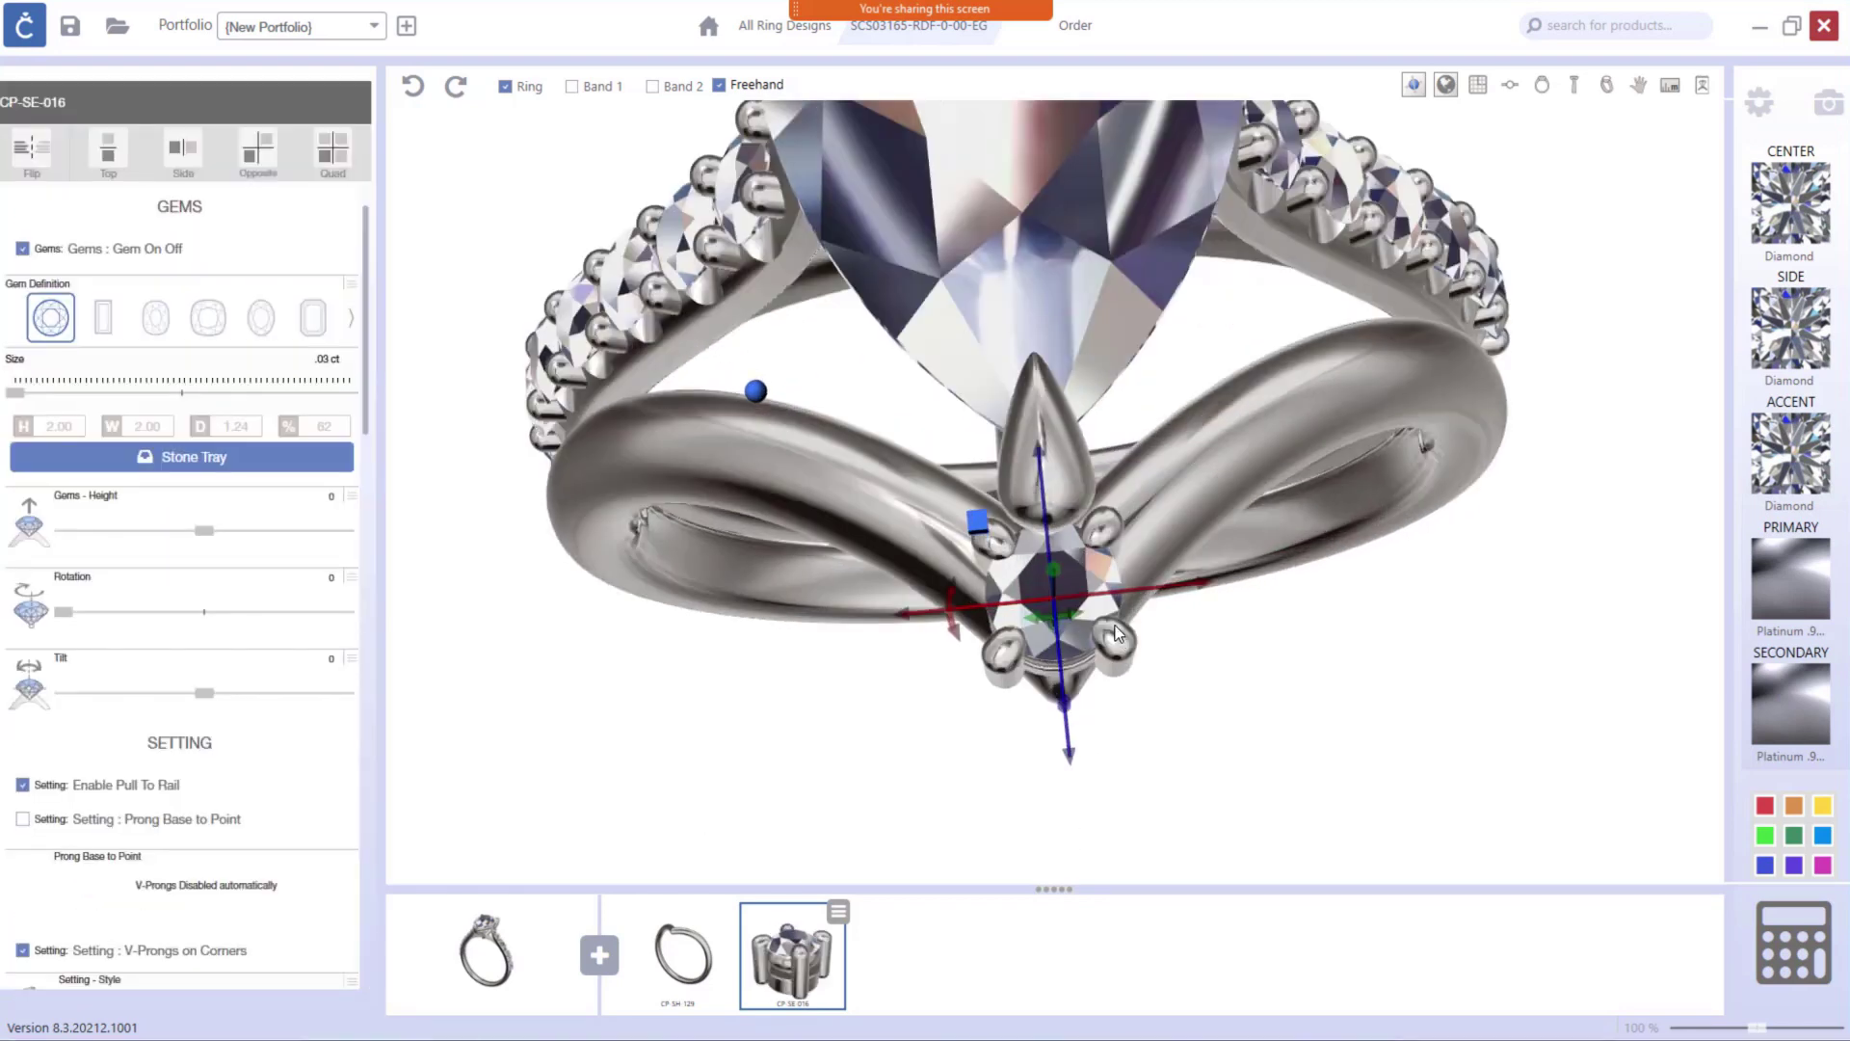
Lower the small round setting onto the point of the V-shaped band and check its seating.
{"action": "right_click_drag", "start_coordinate": [1067, 570], "coordinate": [949, 575]}
{"action": "left_click_drag", "start_coordinate": [811, 170], "coordinate": [801, 250]}
{"action": "right_click_drag", "start_coordinate": [802, 251], "coordinate": [881, 629]}
{"action": "scroll", "coordinate": [881, 628], "scroll_direction": "down", "scroll_amount": 3}
{"action": "right_click_drag", "start_coordinate": [1045, 613], "coordinate": [1069, 528]}
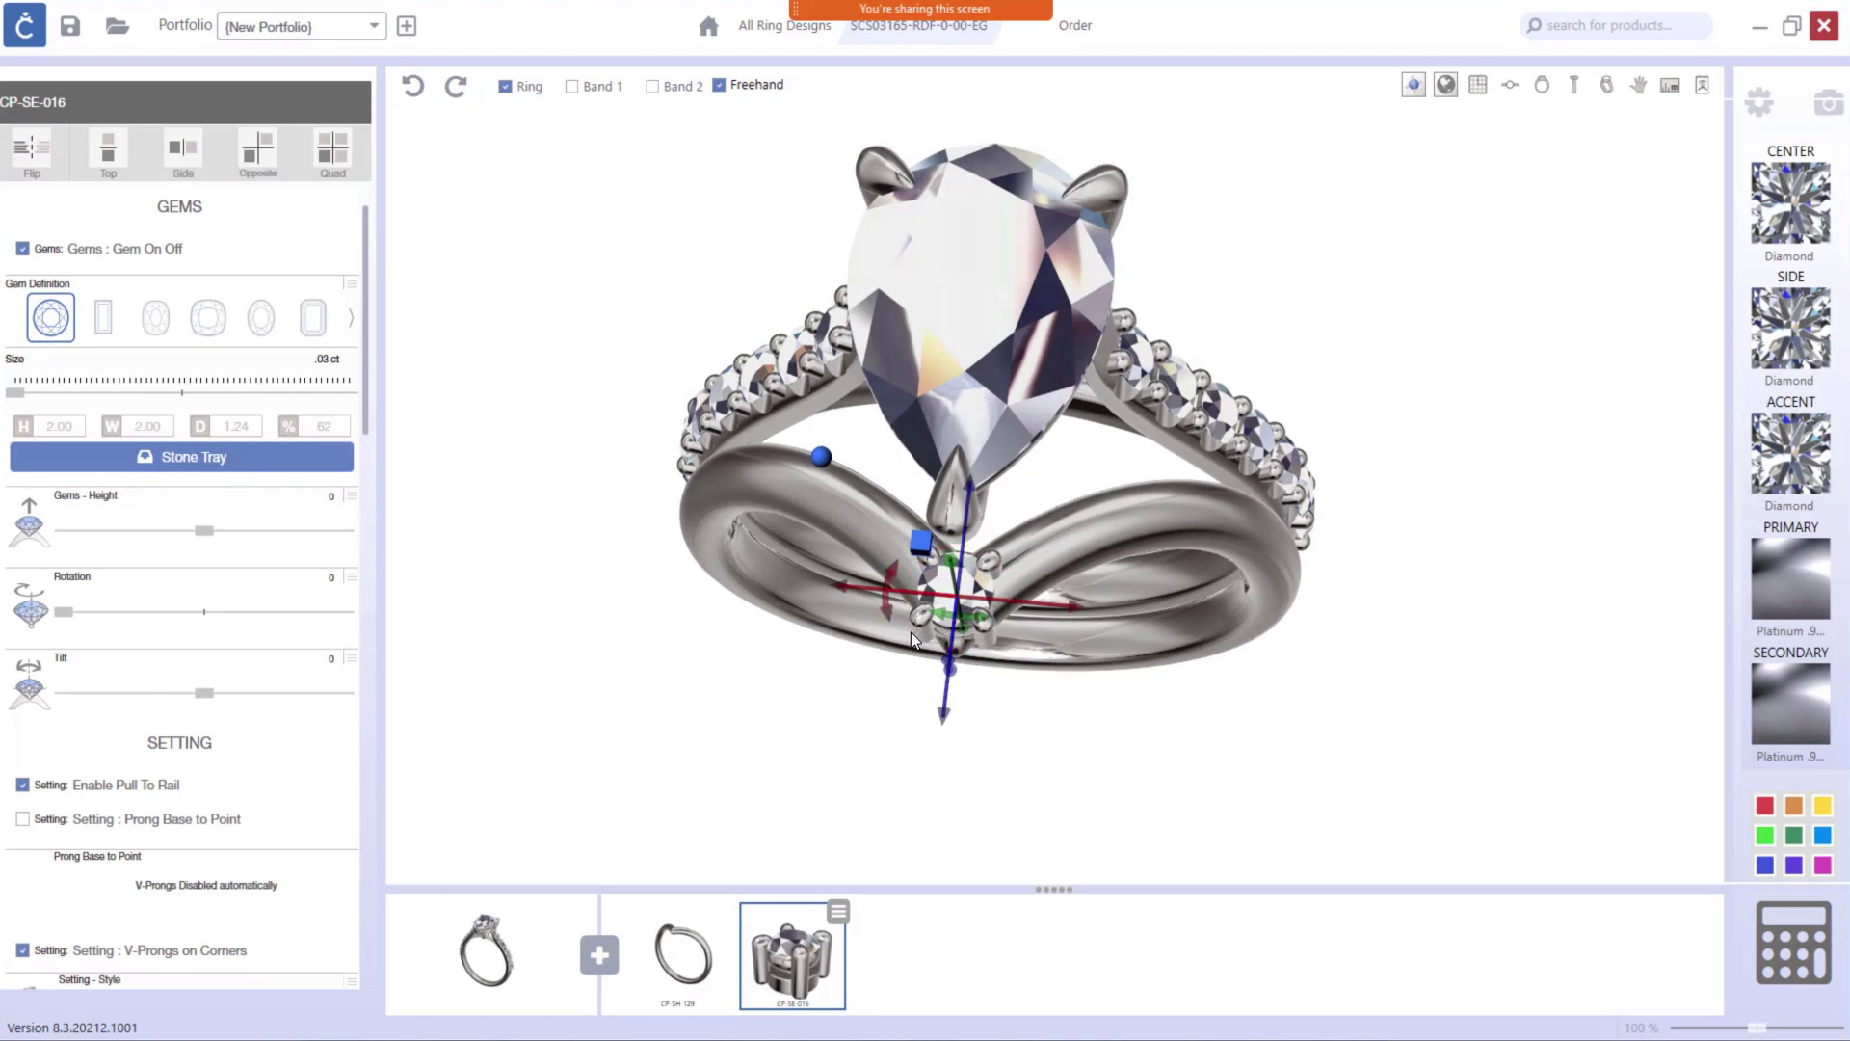
Change the small setting's gem to a .05 ct marquise and align it along one arm of the V-shaped band.
{"action": "left_click", "coordinate": [209, 318]}
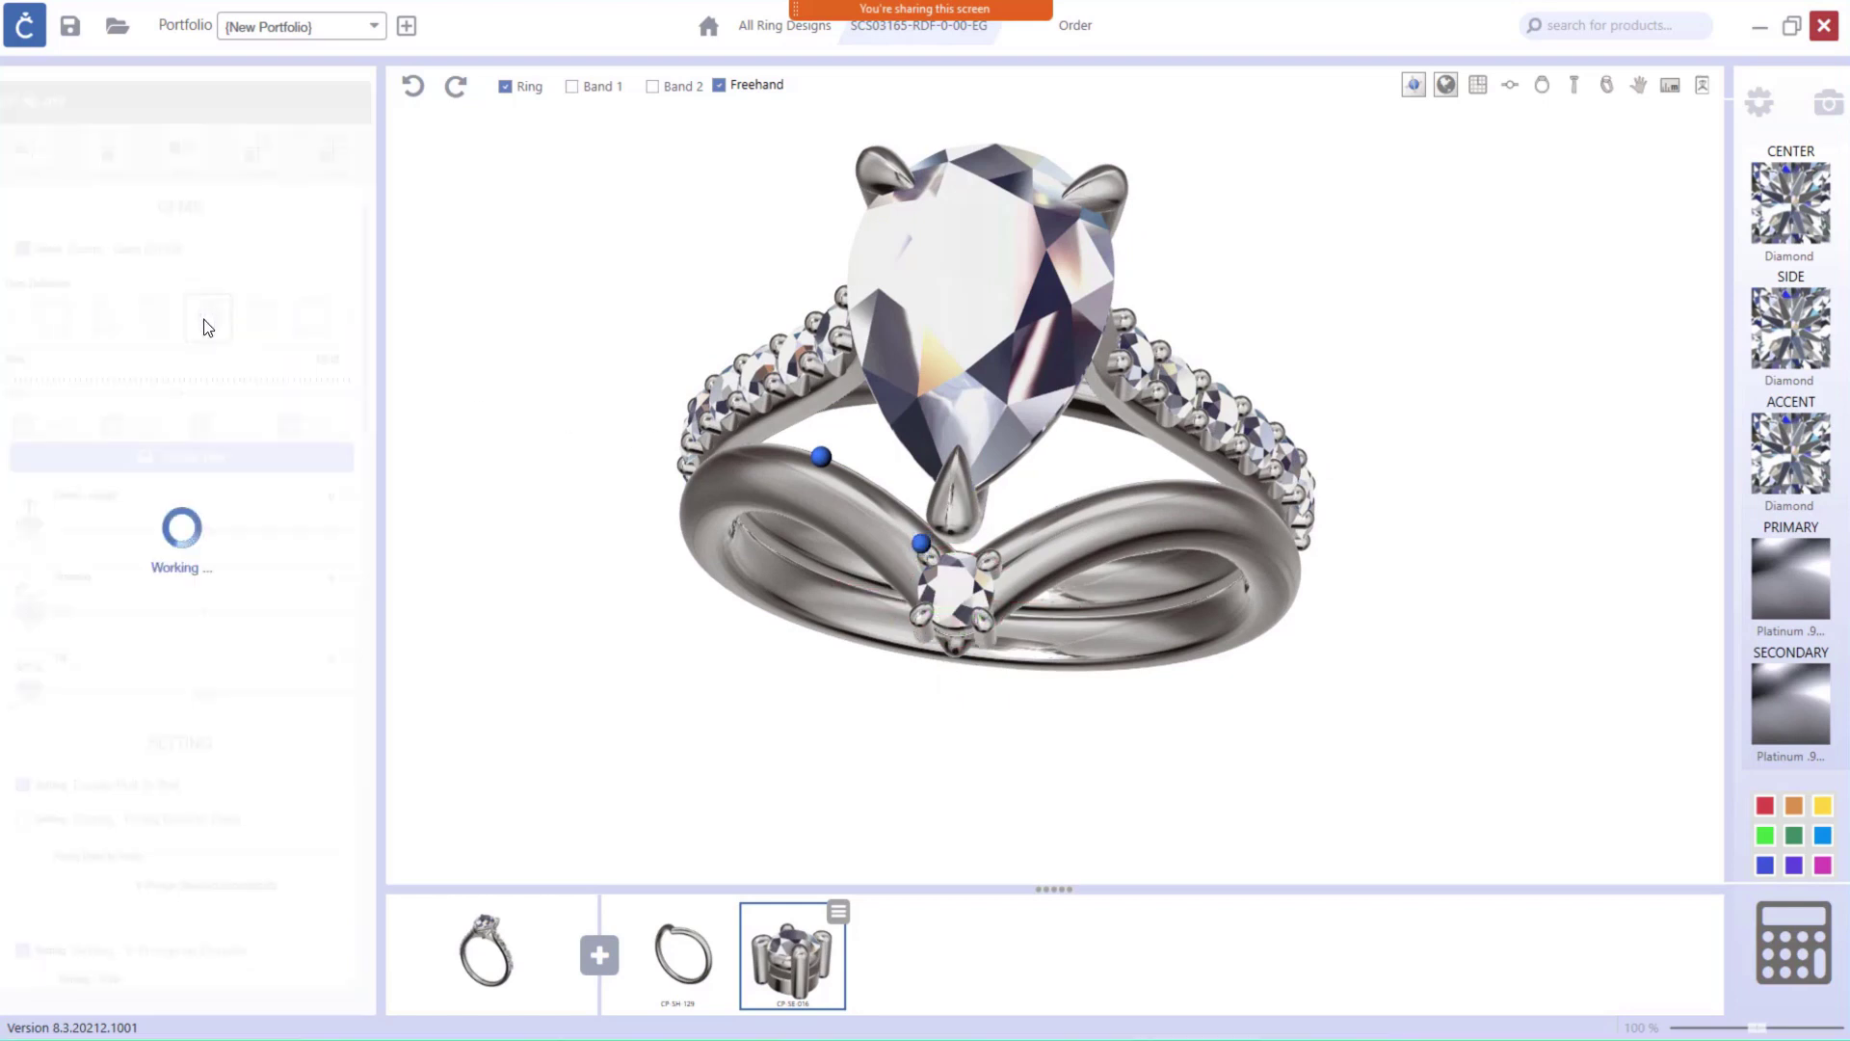
{"action": "left_click_drag", "start_coordinate": [943, 757], "coordinate": [1145, 457]}
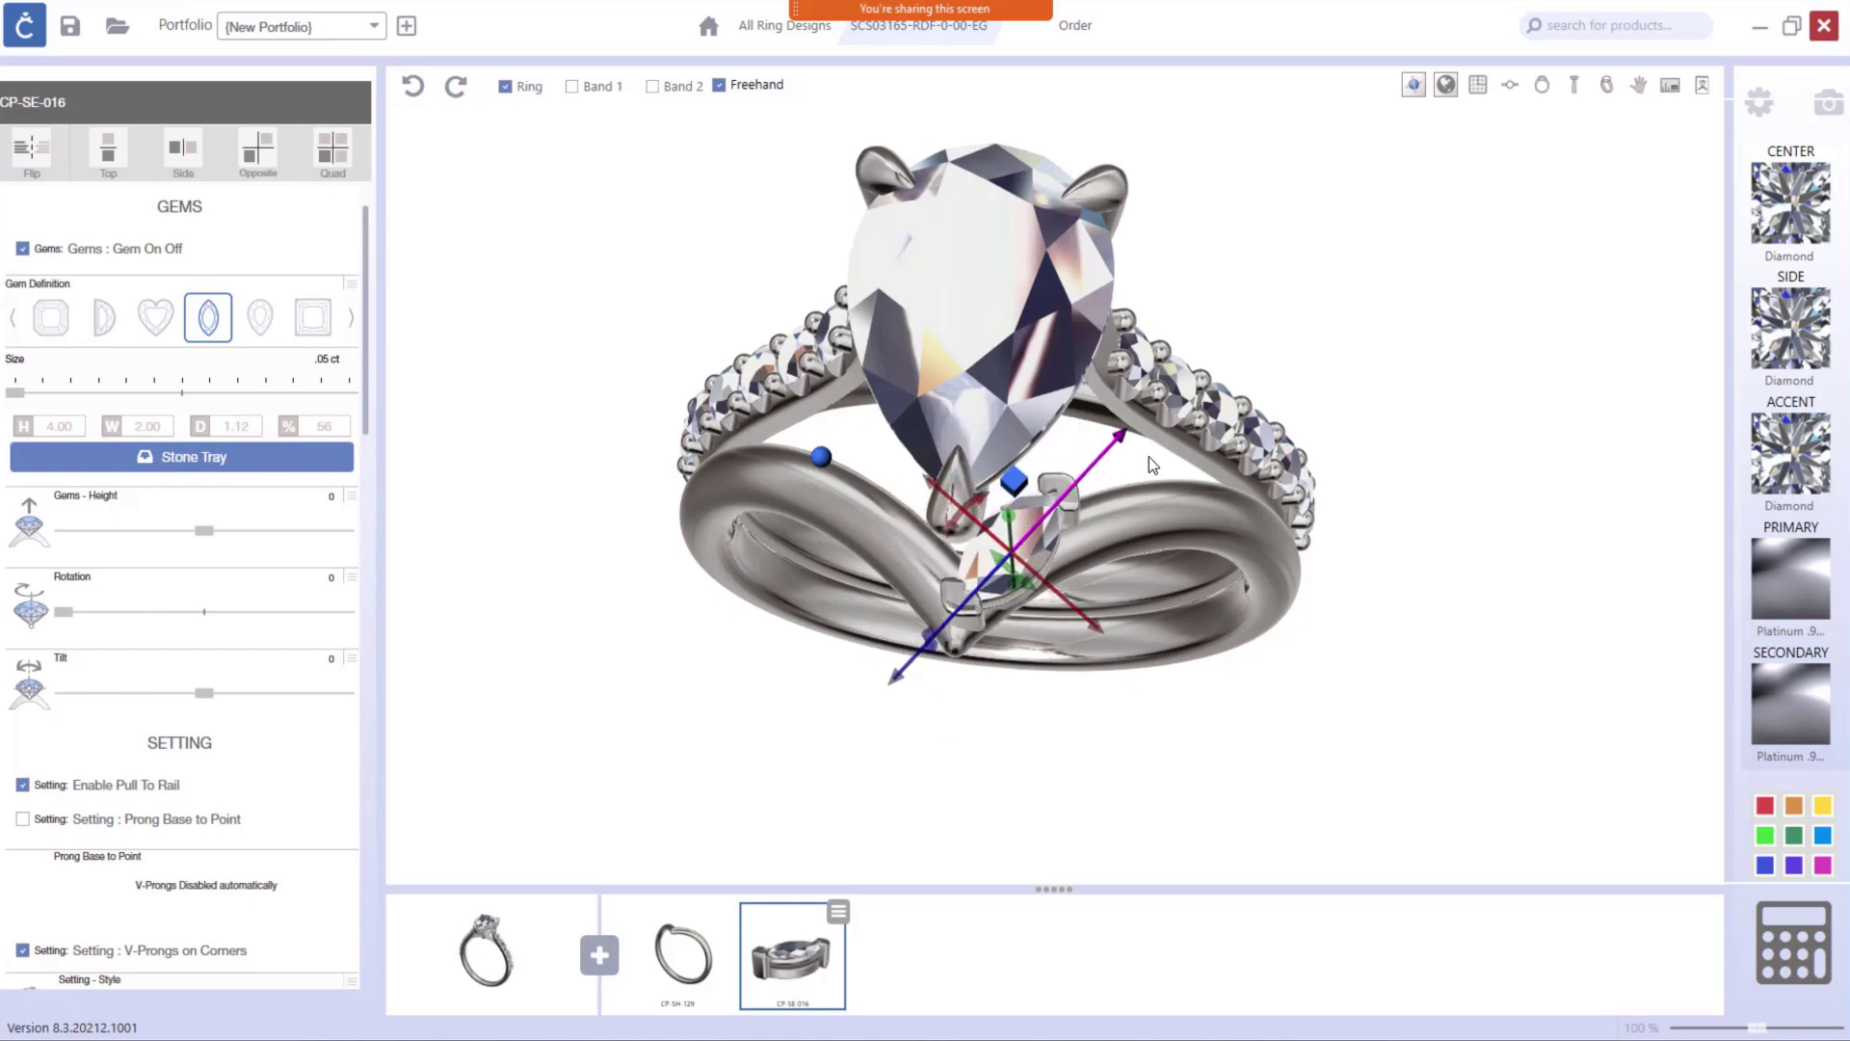
{"action": "right_click_drag", "start_coordinate": [1081, 613], "coordinate": [1014, 588]}
{"action": "left_click_drag", "start_coordinate": [935, 473], "coordinate": [977, 503]}
{"action": "right_click_drag", "start_coordinate": [1142, 711], "coordinate": [1086, 433]}
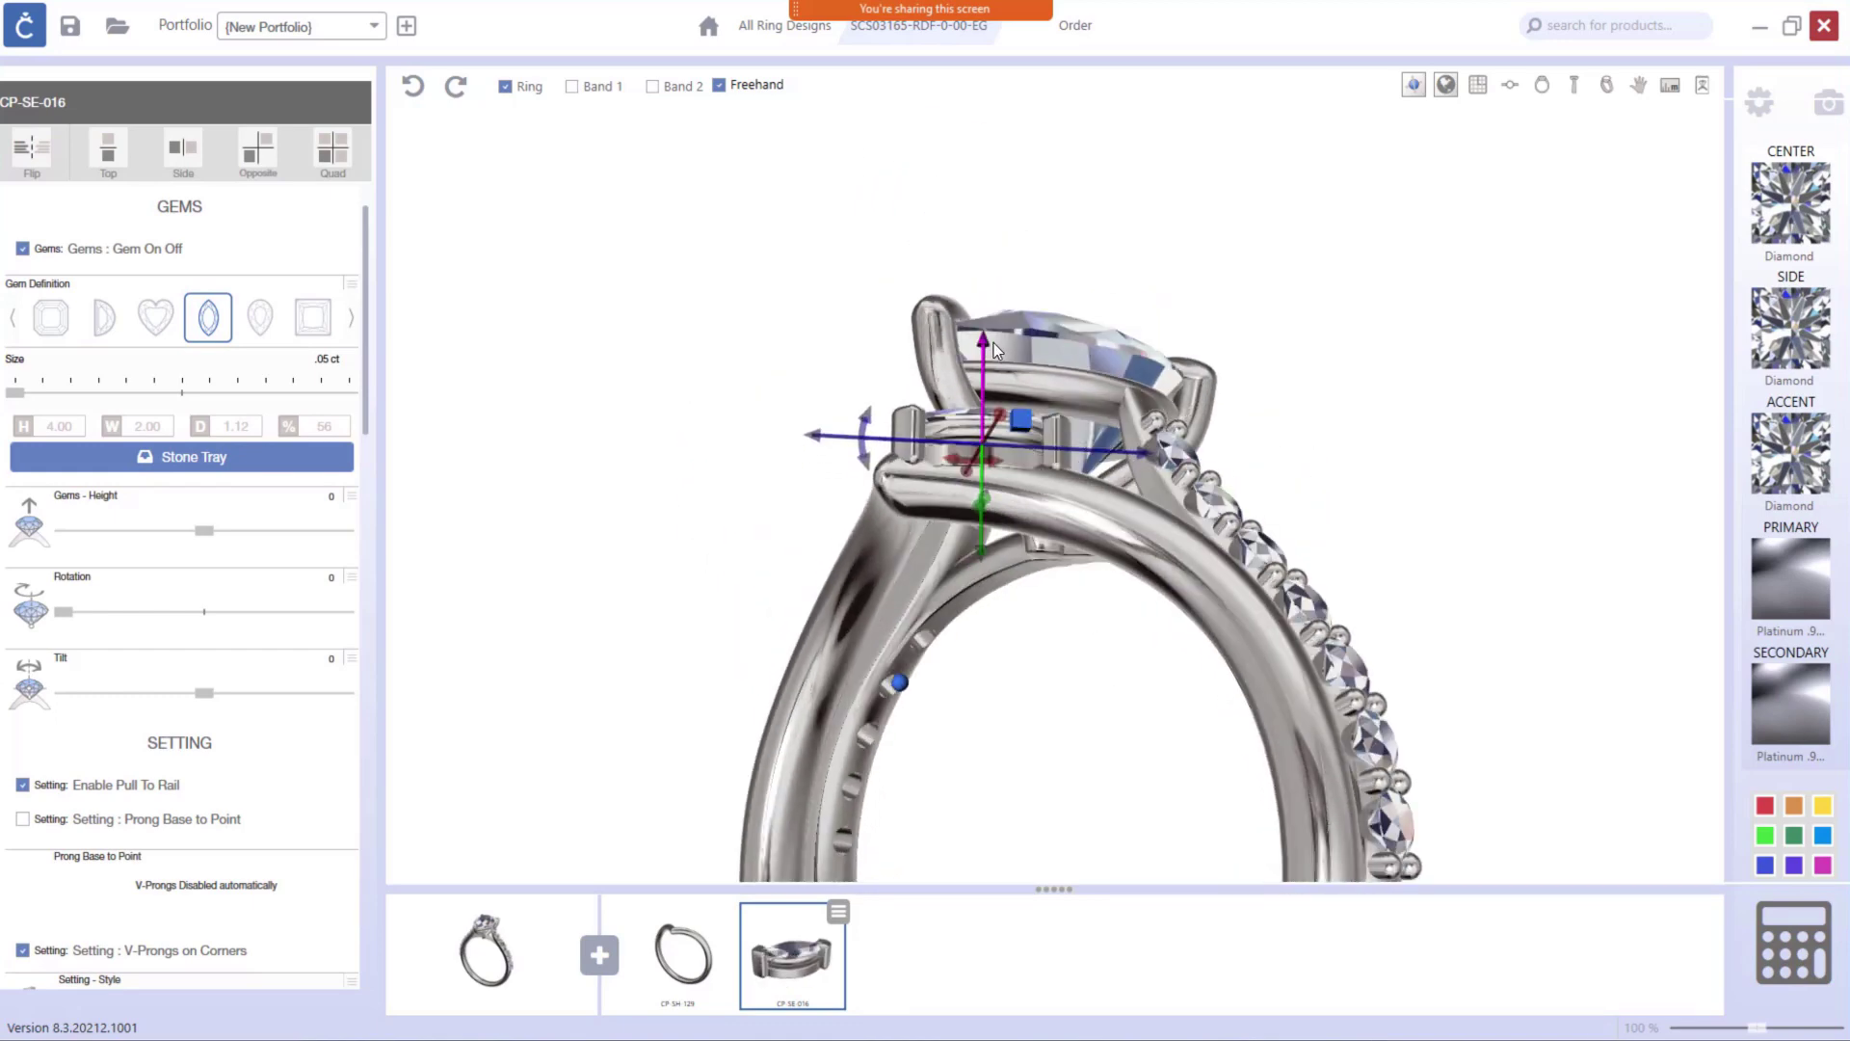
{"action": "left_click_drag", "start_coordinate": [980, 341], "coordinate": [979, 350]}
{"action": "right_click_drag", "start_coordinate": [980, 357], "coordinate": [1208, 807]}
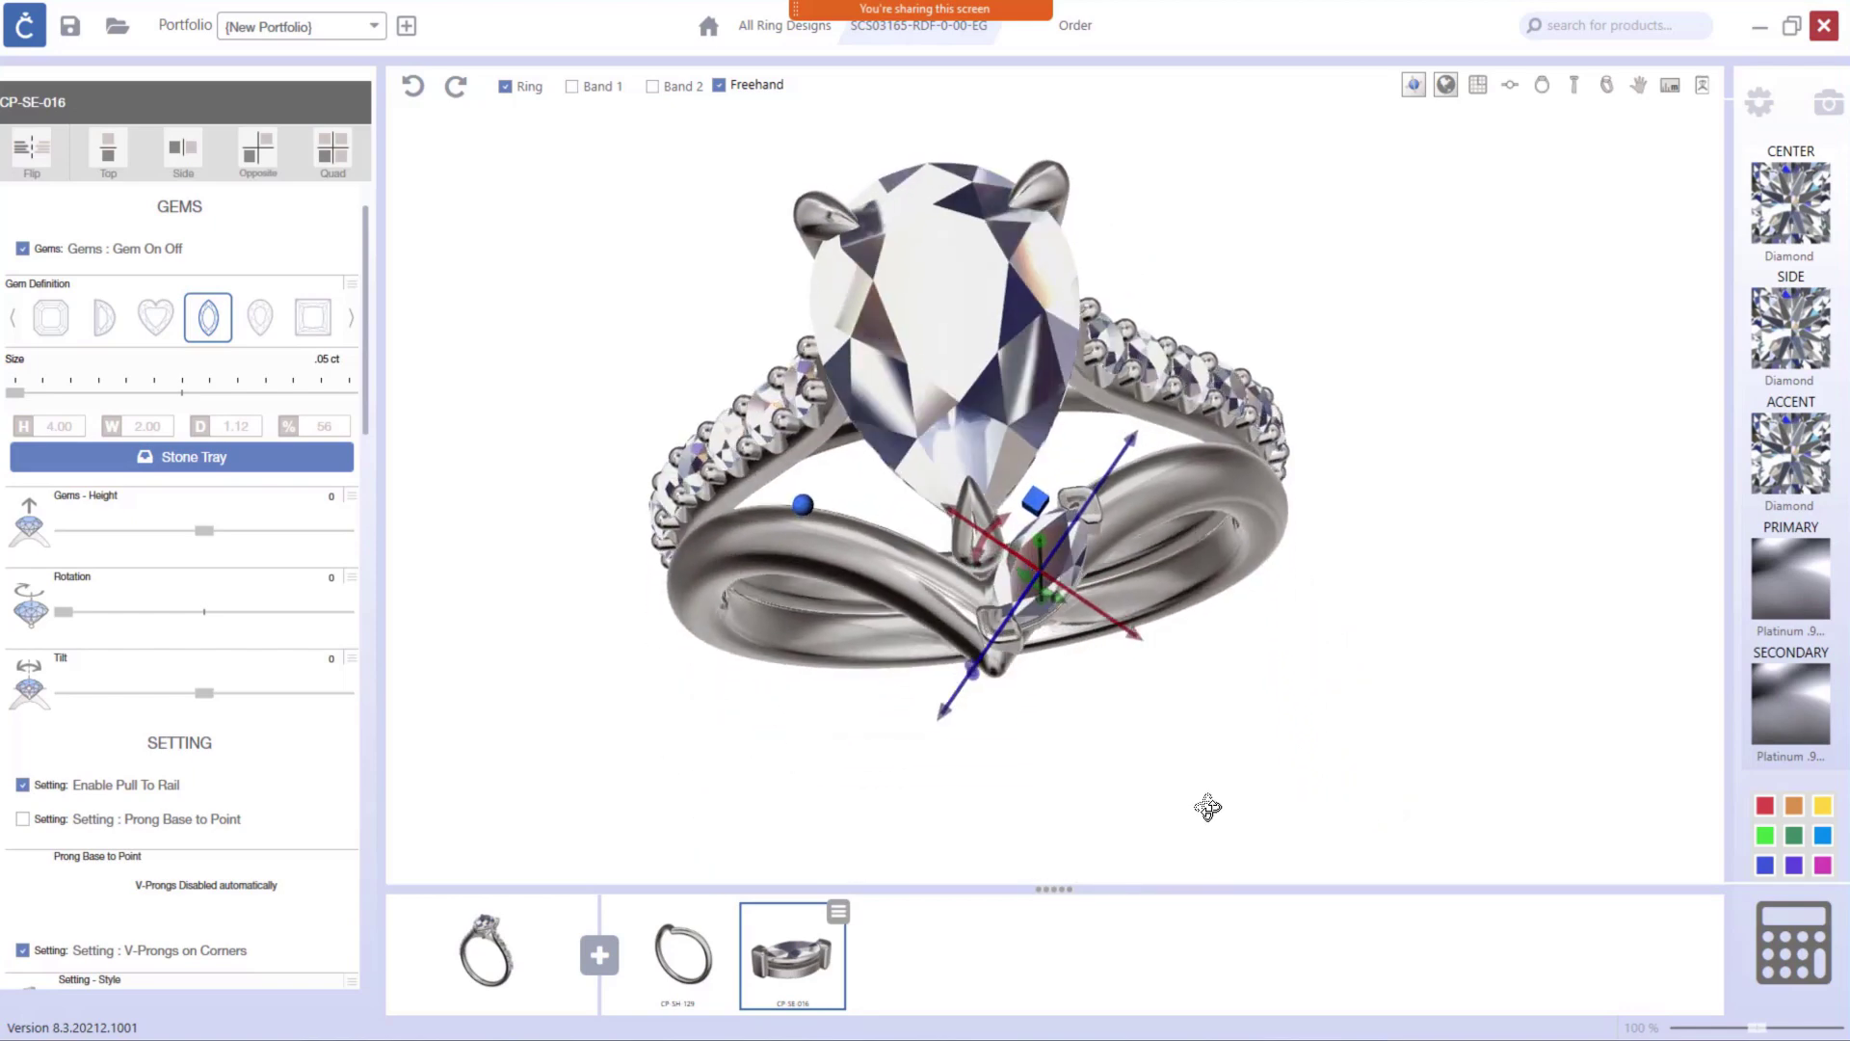
Mirror the marquise setting onto the opposite arm of the V with Side symmetry and nudge the pair into place.
{"action": "left_click", "coordinate": [179, 157]}
{"action": "left_click", "coordinate": [177, 157]}
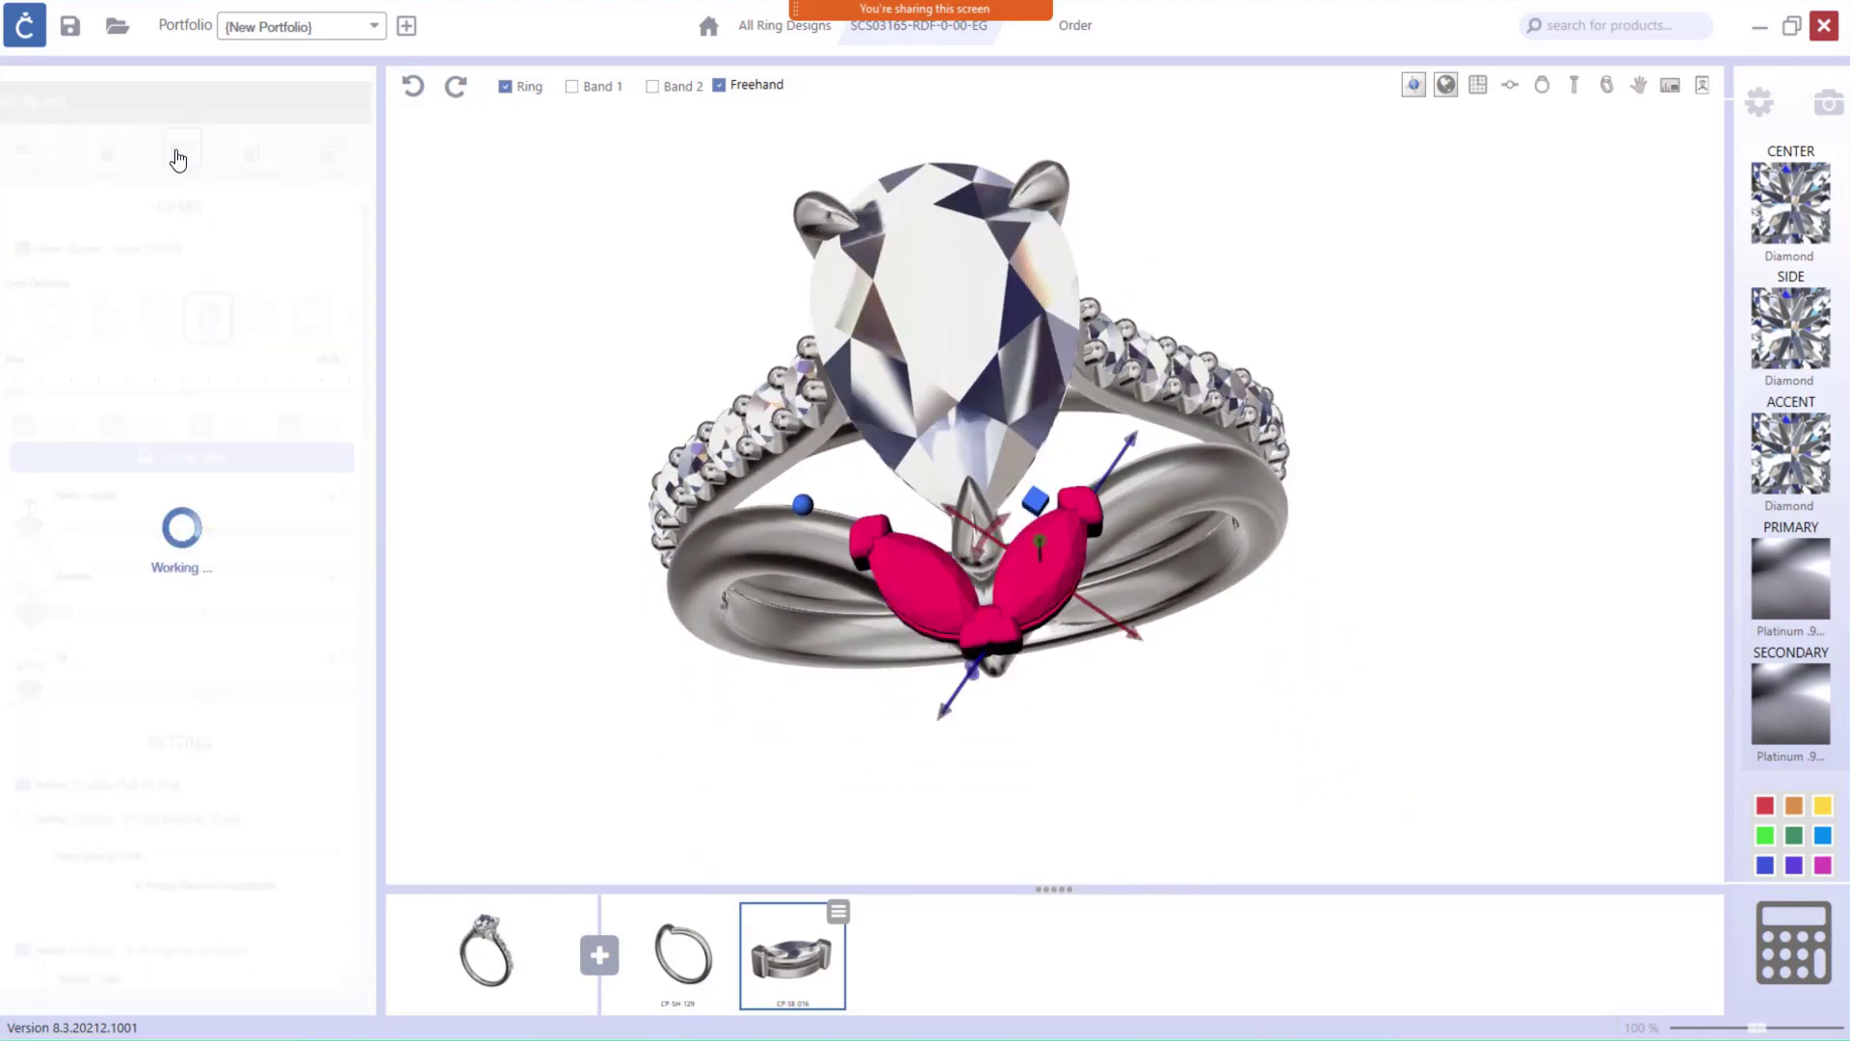
{"action": "right_click_drag", "start_coordinate": [1087, 362], "coordinate": [920, 643]}
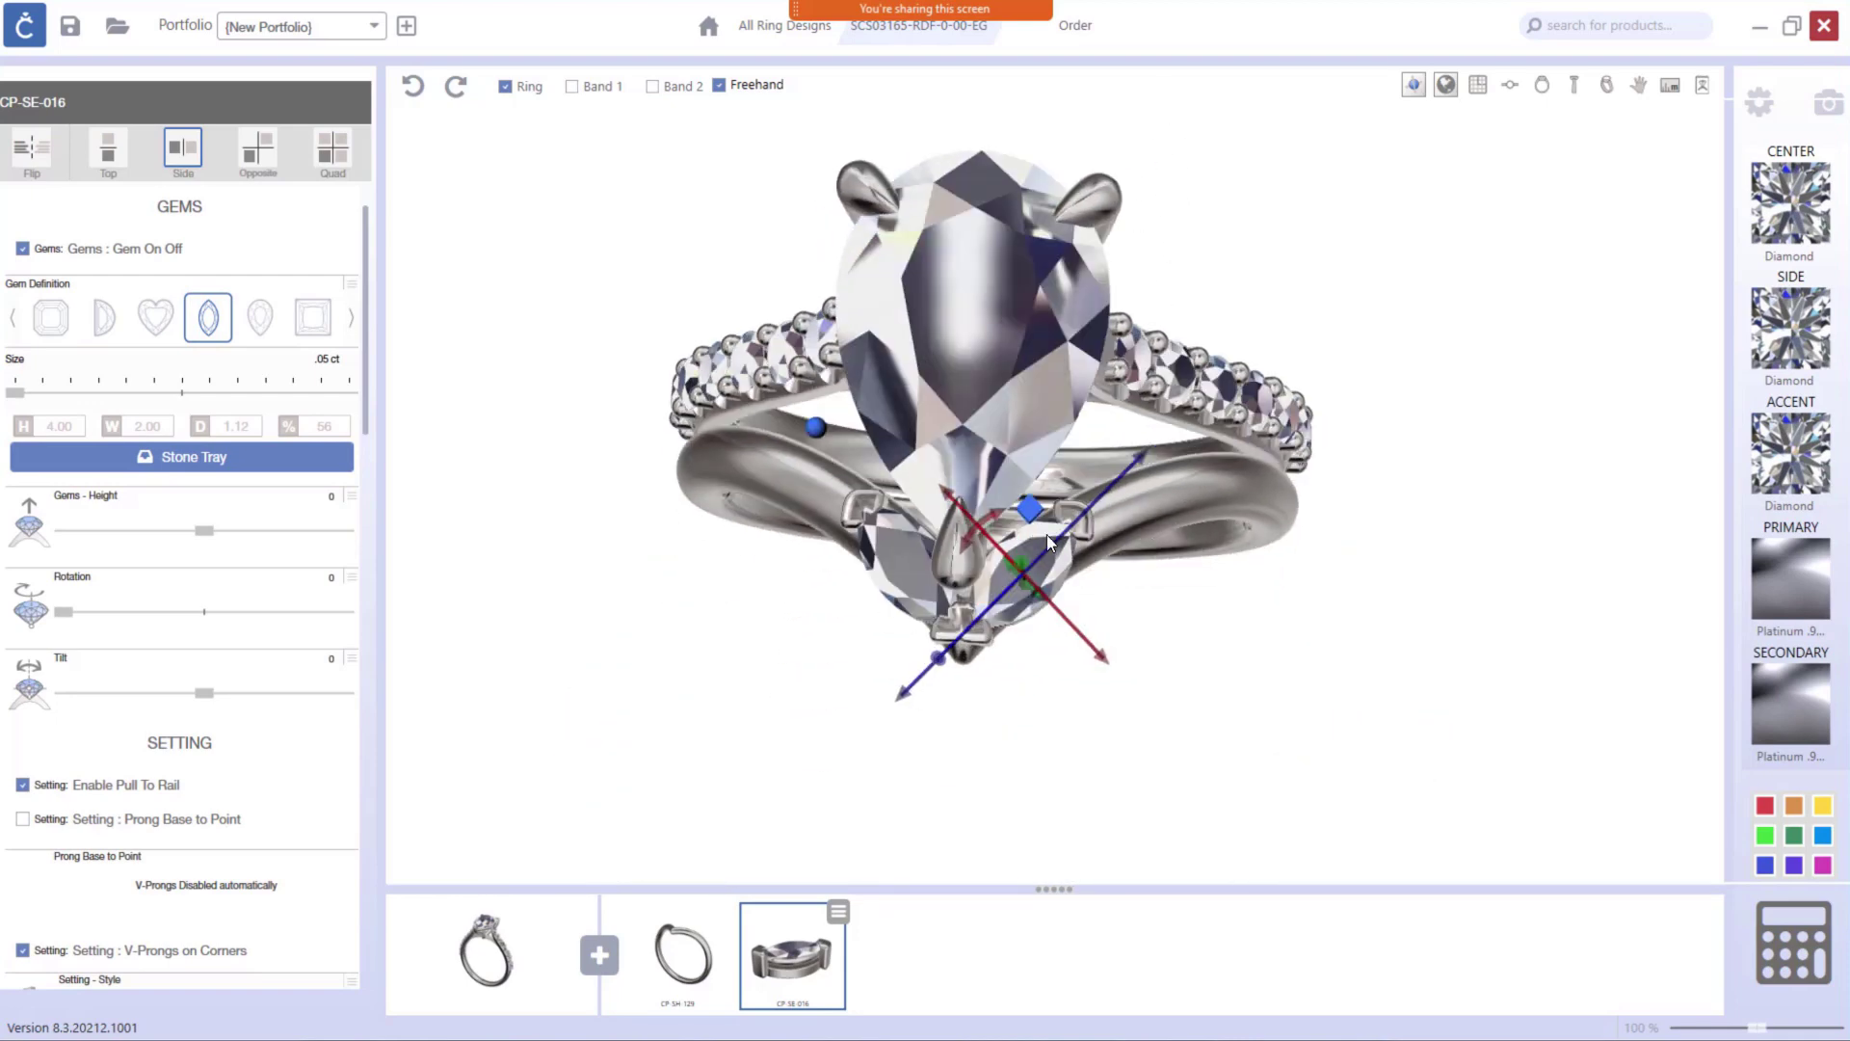
{"action": "left_click_drag", "start_coordinate": [967, 512], "coordinate": [977, 522]}
{"action": "left_click_drag", "start_coordinate": [1036, 587], "coordinate": [1024, 535]}
Fine-tune the position of the mirrored marquise settings along the arms of the V so they meet above its point.
{"action": "right_click_drag", "start_coordinate": [1023, 536], "coordinate": [1183, 157]}
{"action": "scroll", "coordinate": [193, 597], "scroll_direction": "down", "scroll_amount": 4}
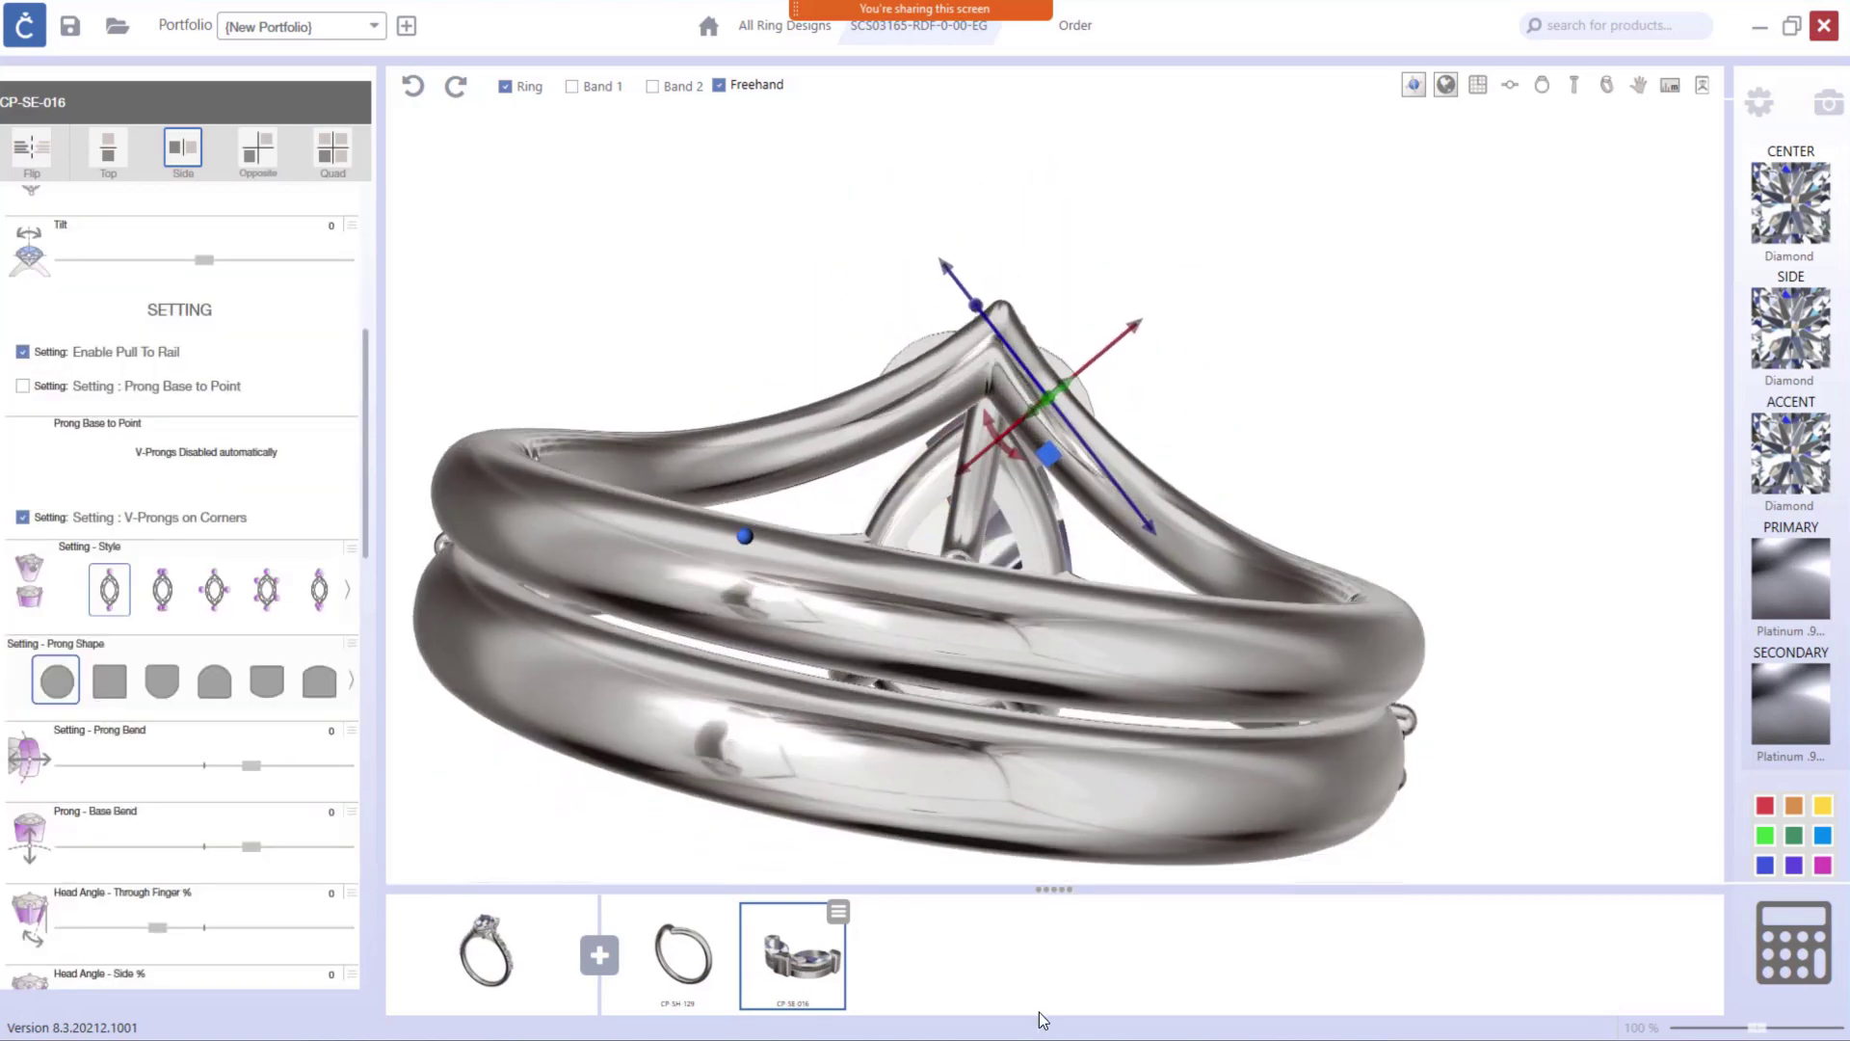
{"action": "right_click_drag", "start_coordinate": [1137, 327], "coordinate": [1057, 287]}
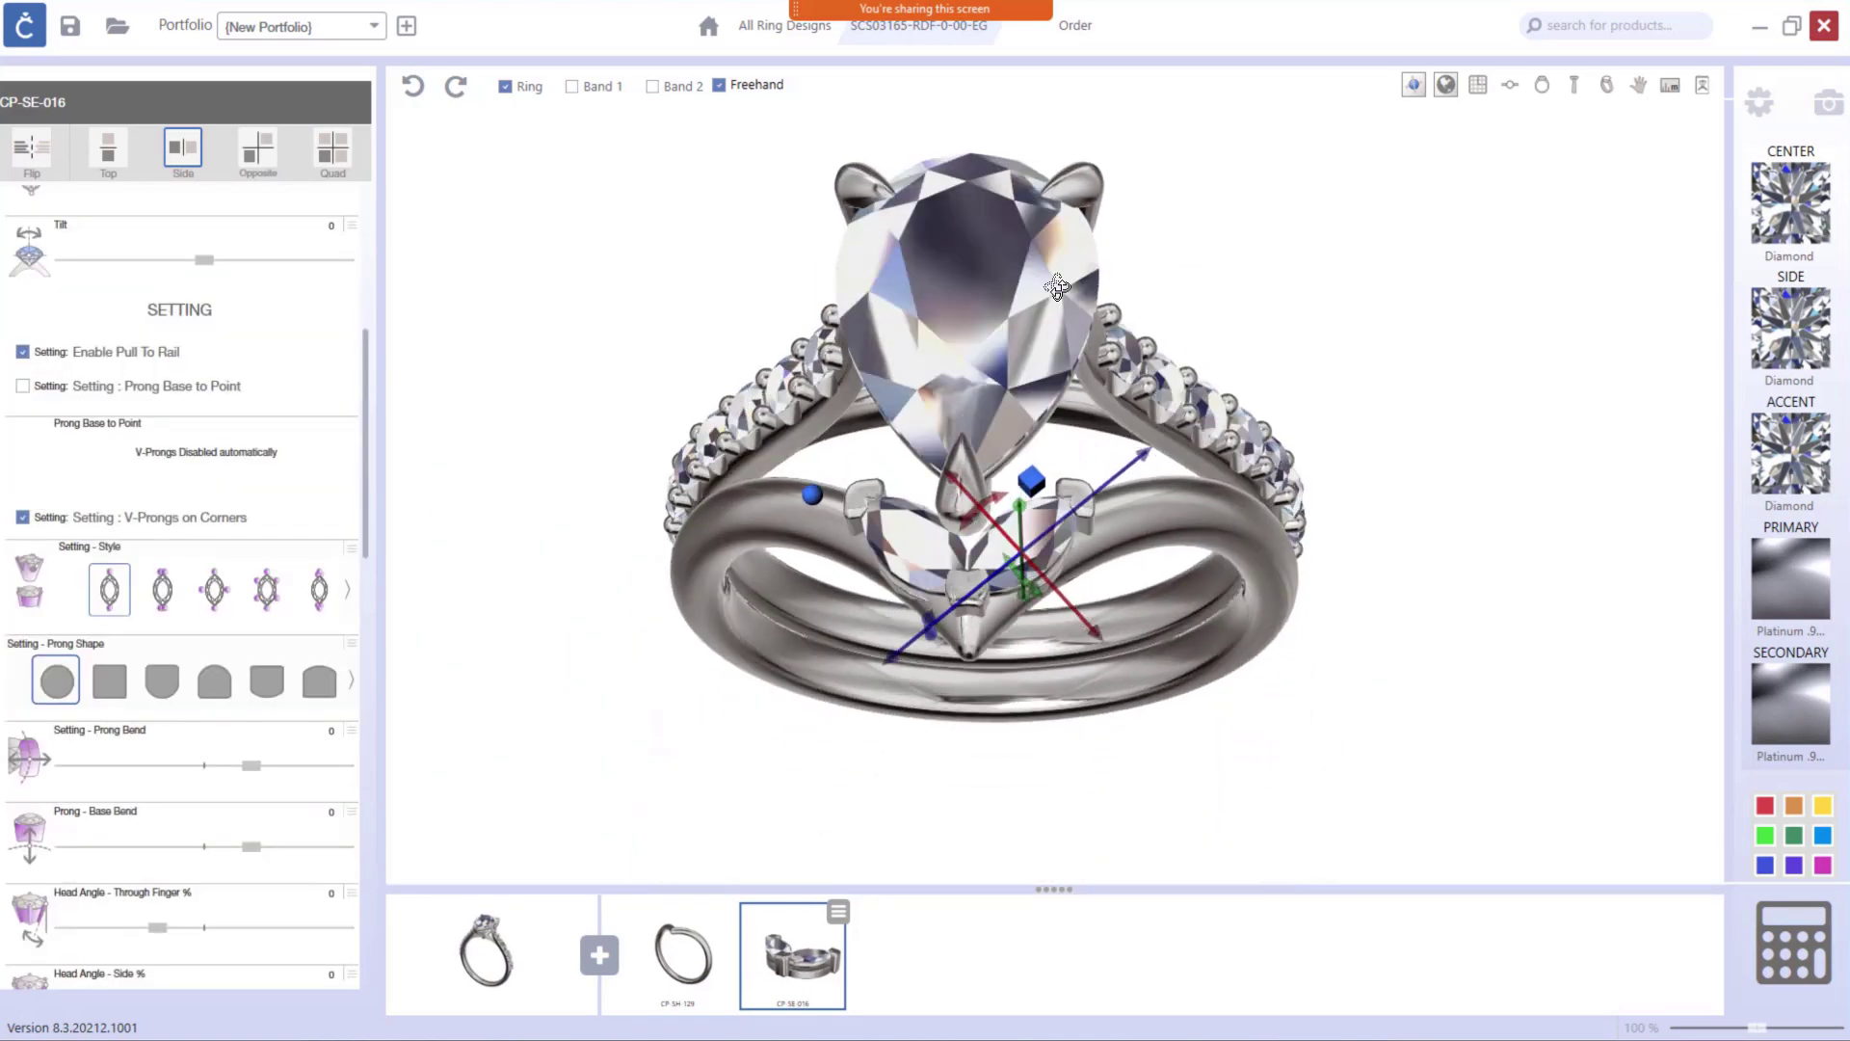
{"action": "right_click_drag", "start_coordinate": [1146, 582], "coordinate": [997, 604]}
{"action": "scroll", "coordinate": [998, 604], "scroll_direction": "up", "scroll_amount": 5}
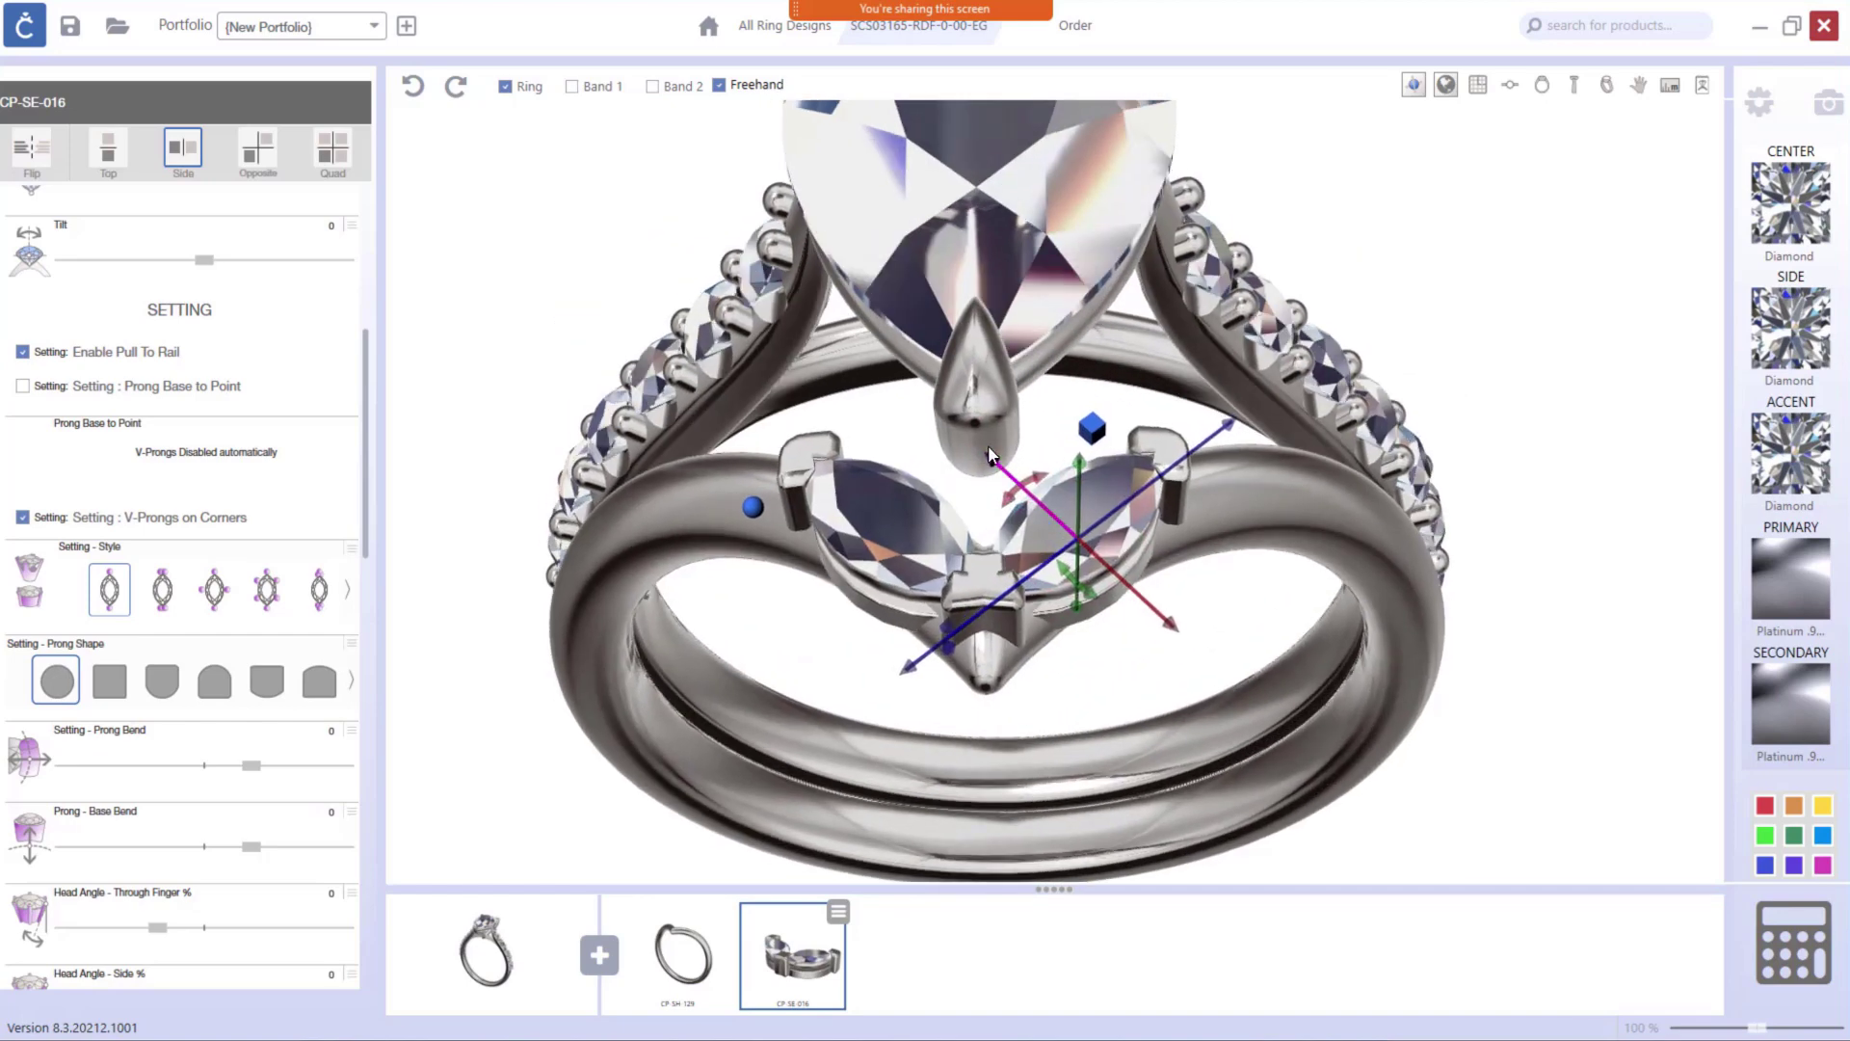
{"action": "left_click_drag", "start_coordinate": [1220, 420], "coordinate": [1254, 399]}
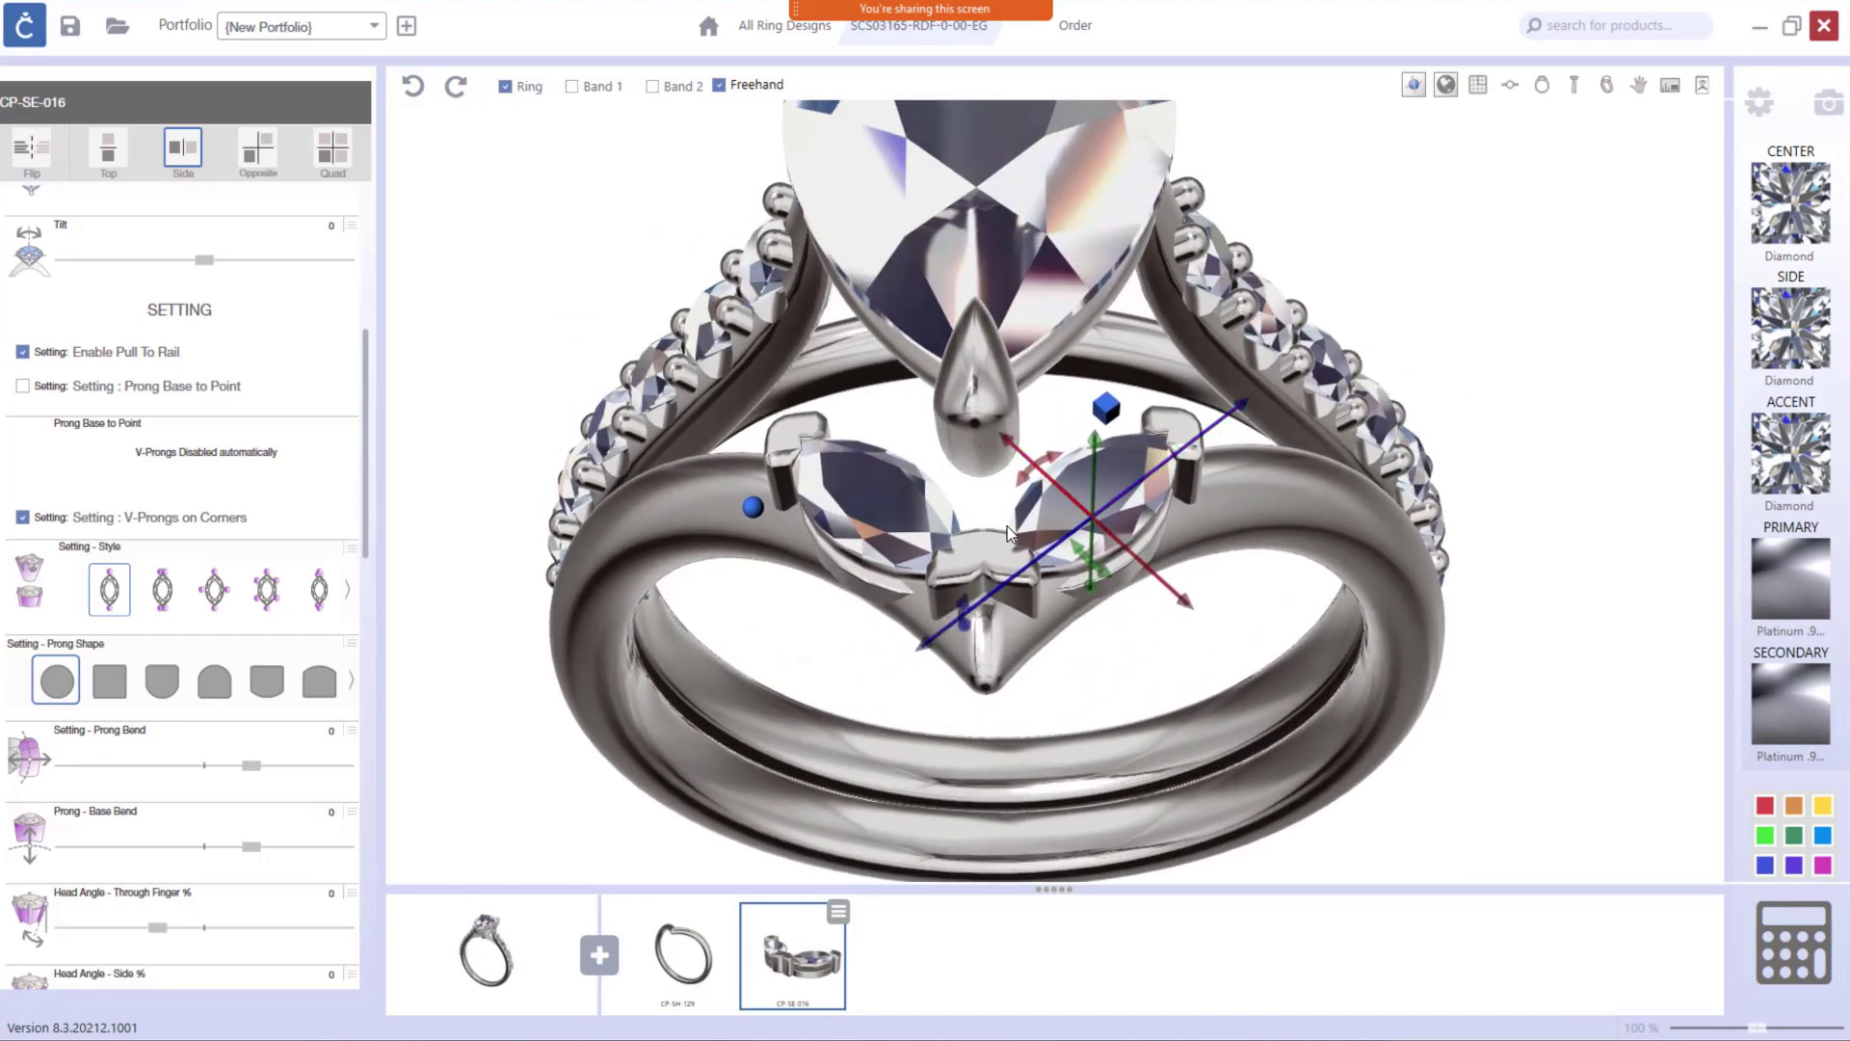
{"action": "right_click_drag", "start_coordinate": [1008, 527], "coordinate": [999, 591]}
{"action": "left_click_drag", "start_coordinate": [1004, 451], "coordinate": [1010, 457]}
{"action": "left_click_drag", "start_coordinate": [1253, 402], "coordinate": [1246, 409]}
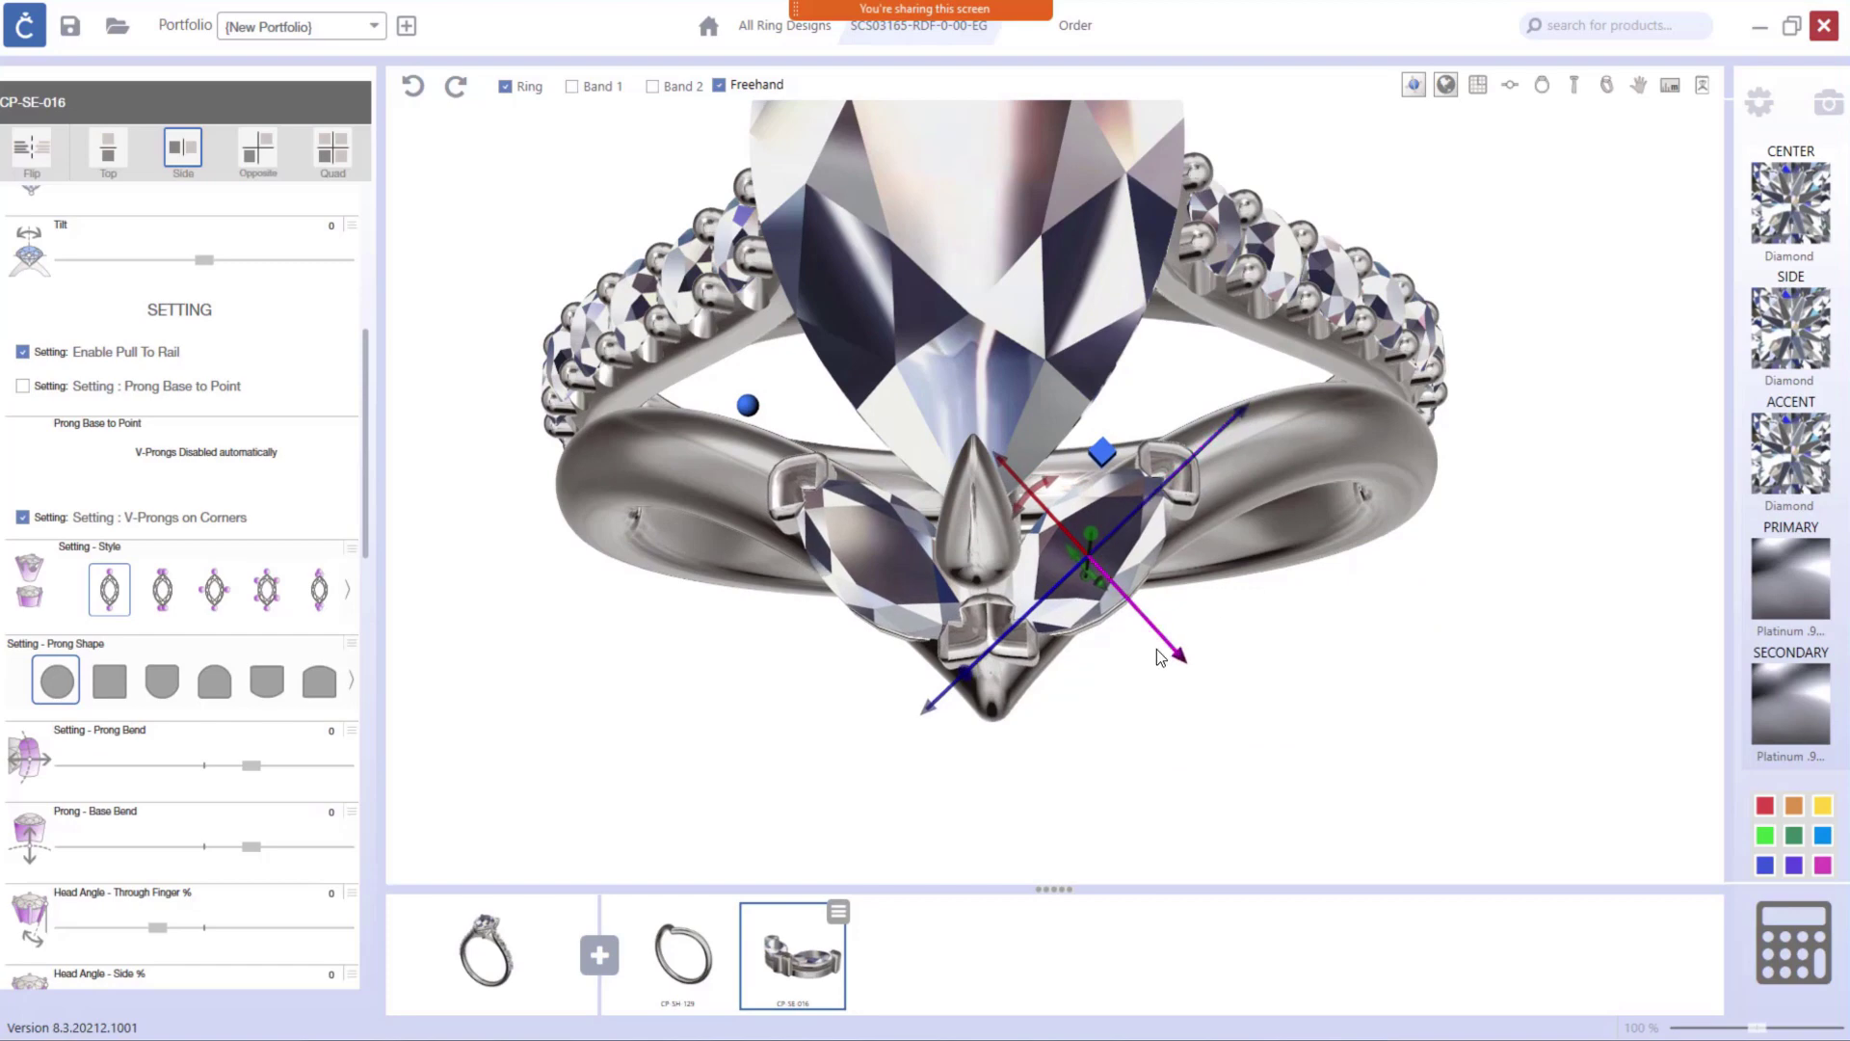
{"action": "right_click_drag", "start_coordinate": [1158, 653], "coordinate": [1055, 685]}
Add the beaded scroll SP-SC-137 from the part library to the design.
{"action": "left_click", "coordinate": [598, 956]}
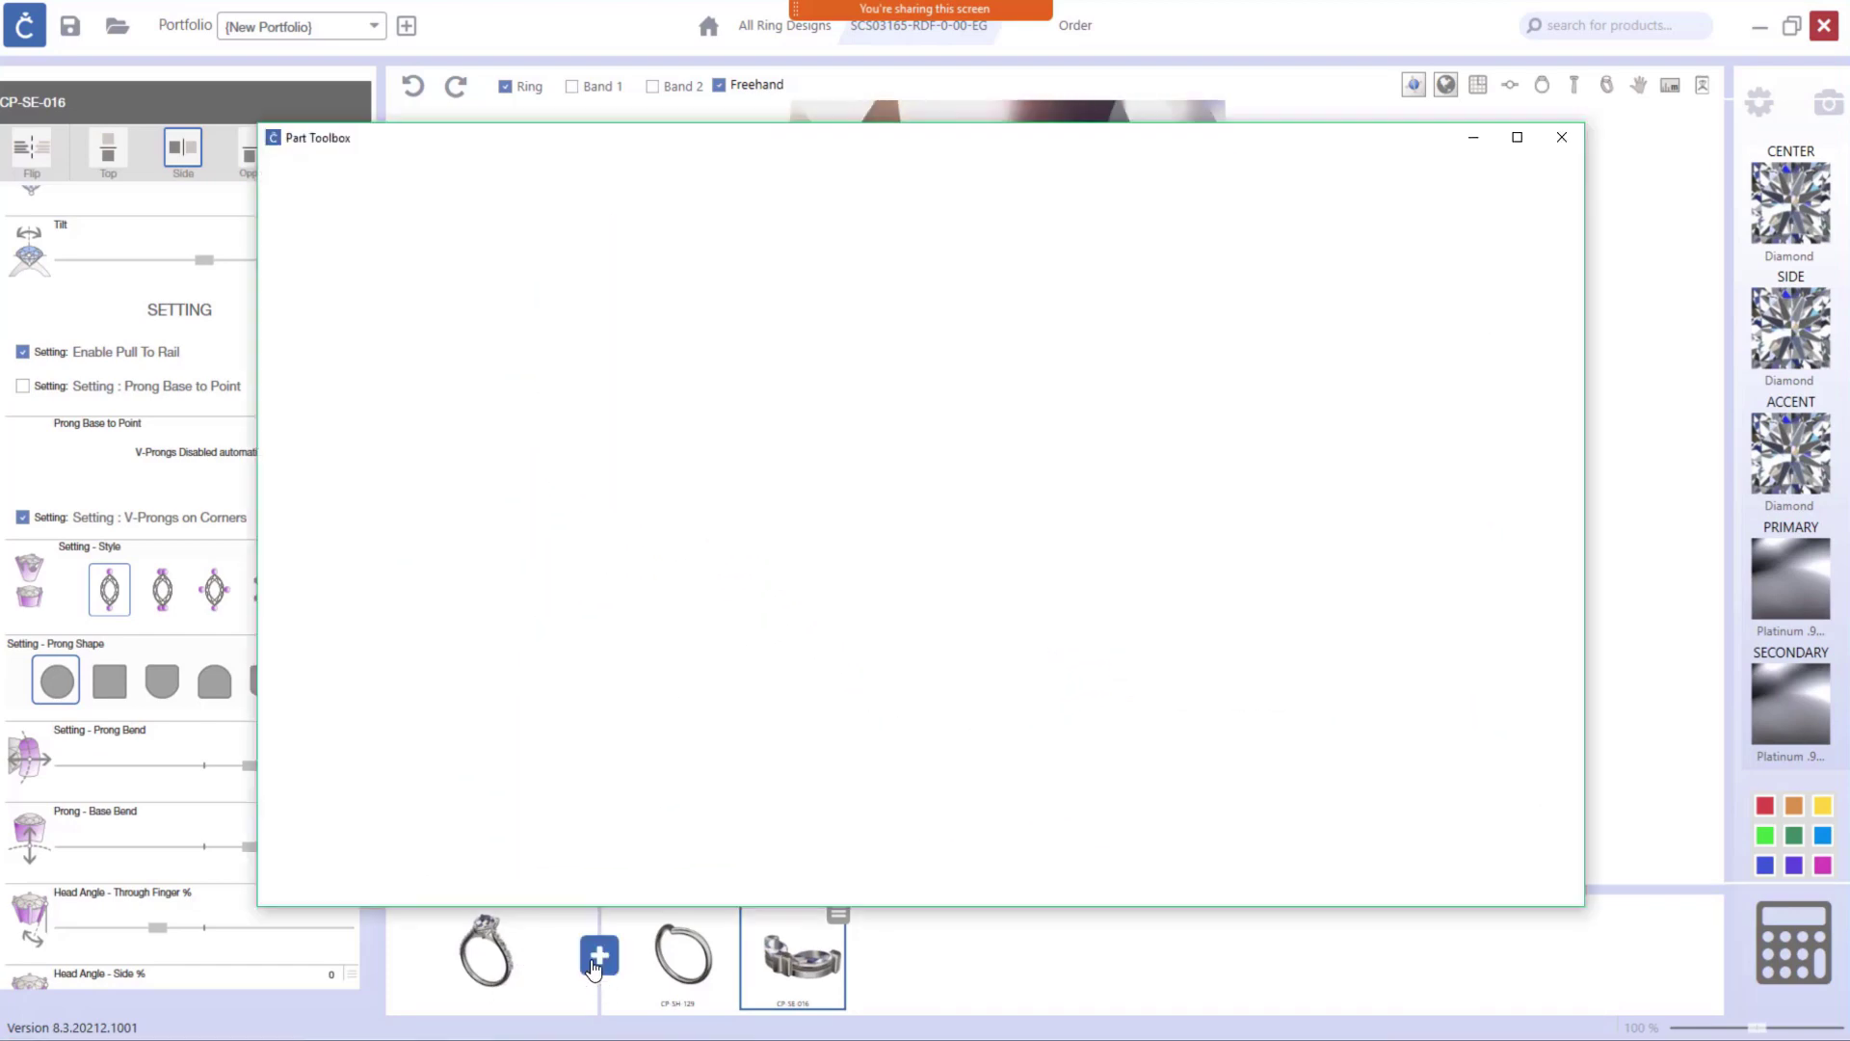
{"action": "left_click", "coordinate": [978, 266]}
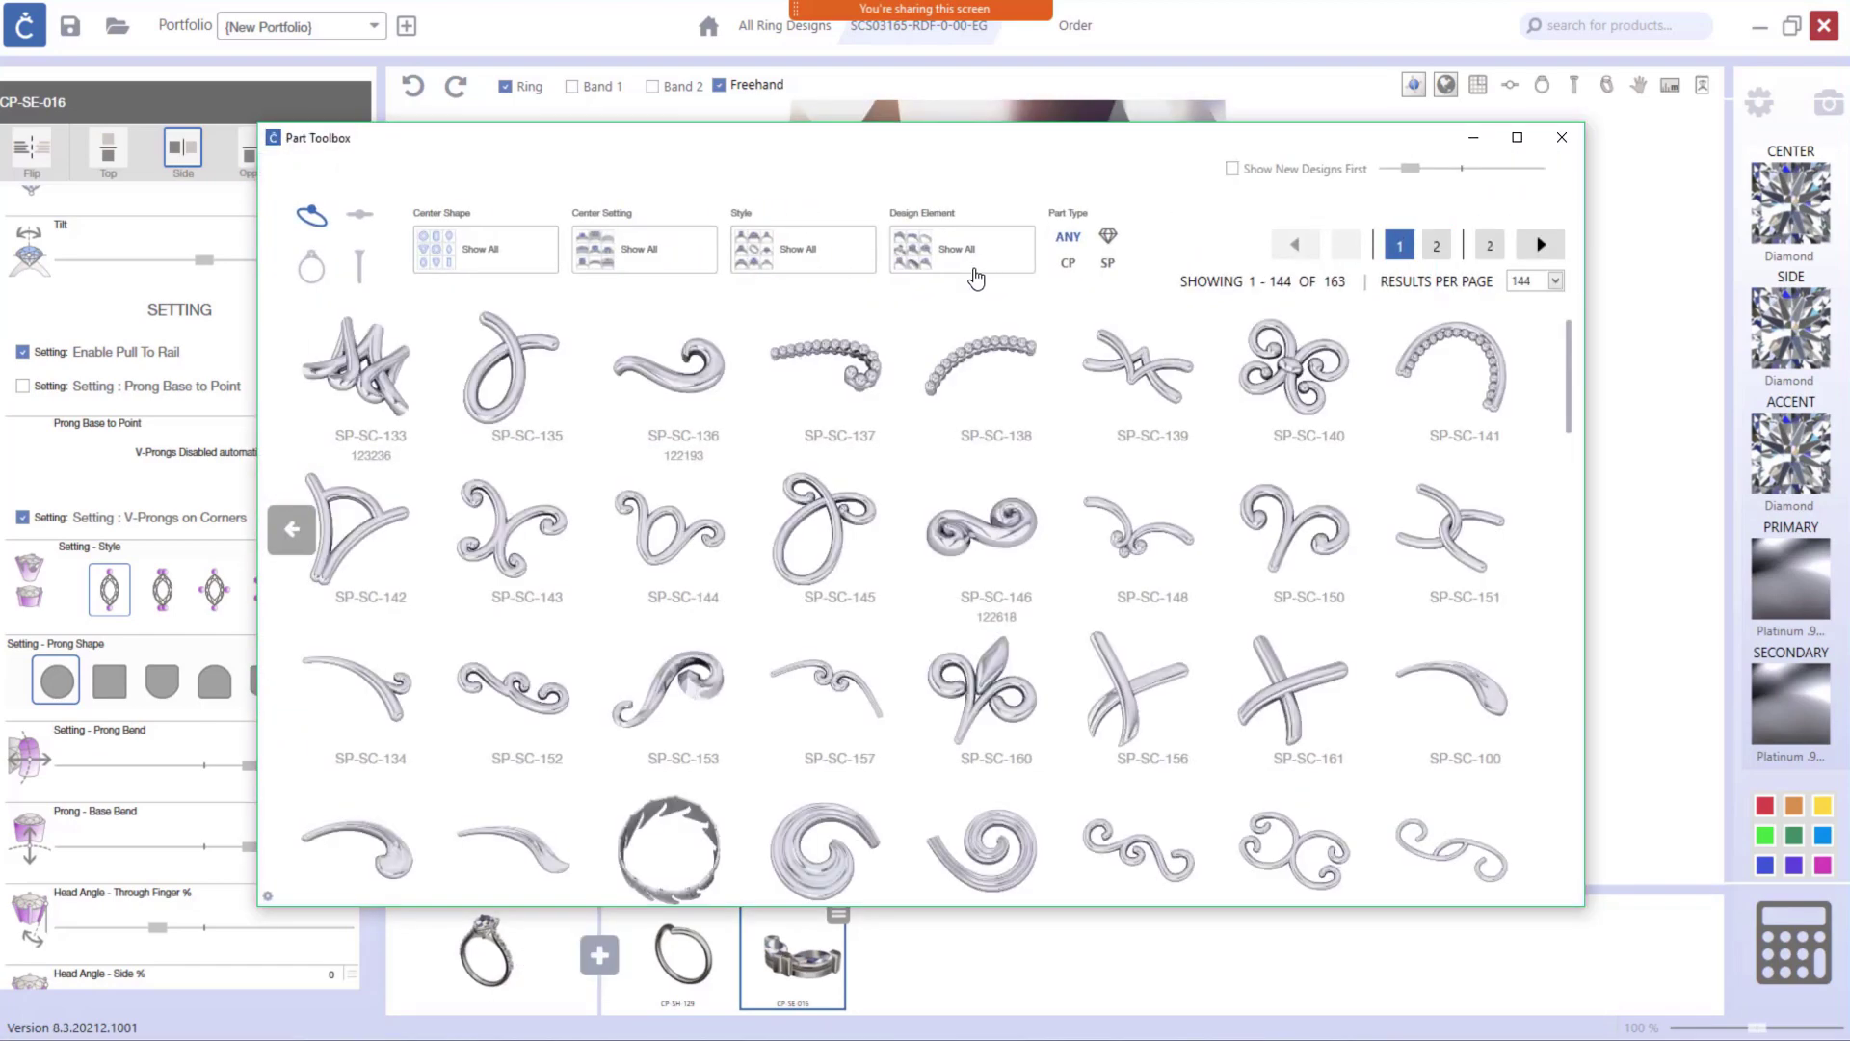
{"action": "left_click", "coordinate": [862, 381]}
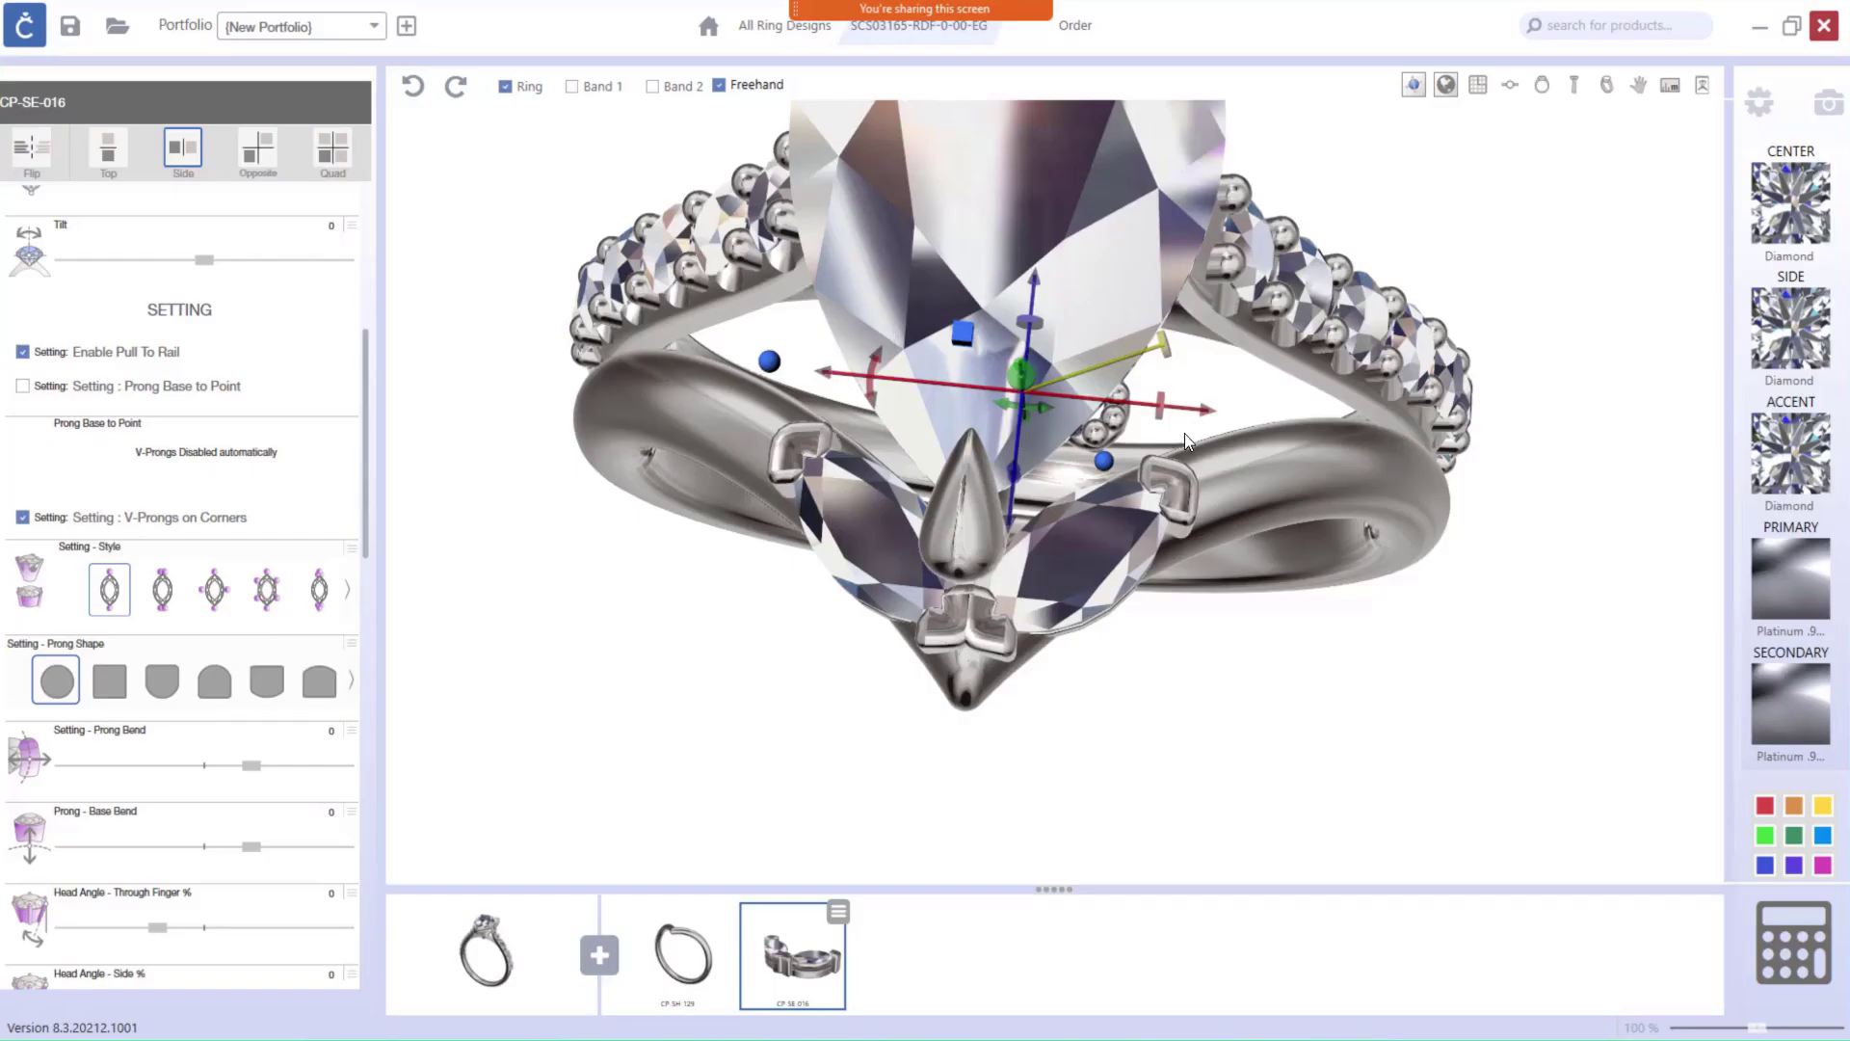
Move the beaded scroll onto the V band beside the marquise setting and tilt it about 34° to follow the band's slope.
{"action": "left_click_drag", "start_coordinate": [1208, 411], "coordinate": [1435, 439]}
{"action": "right_click_drag", "start_coordinate": [1435, 459], "coordinate": [1299, 403]}
{"action": "left_click_drag", "start_coordinate": [1306, 736], "coordinate": [1323, 349]}
{"action": "right_click_drag", "start_coordinate": [1349, 472], "coordinate": [1141, 515]}
{"action": "left_click_drag", "start_coordinate": [1427, 761], "coordinate": [1244, 758]}
{"action": "right_click_drag", "start_coordinate": [925, 736], "coordinate": [1232, 598]}
{"action": "left_click_drag", "start_coordinate": [1301, 619], "coordinate": [1254, 613]}
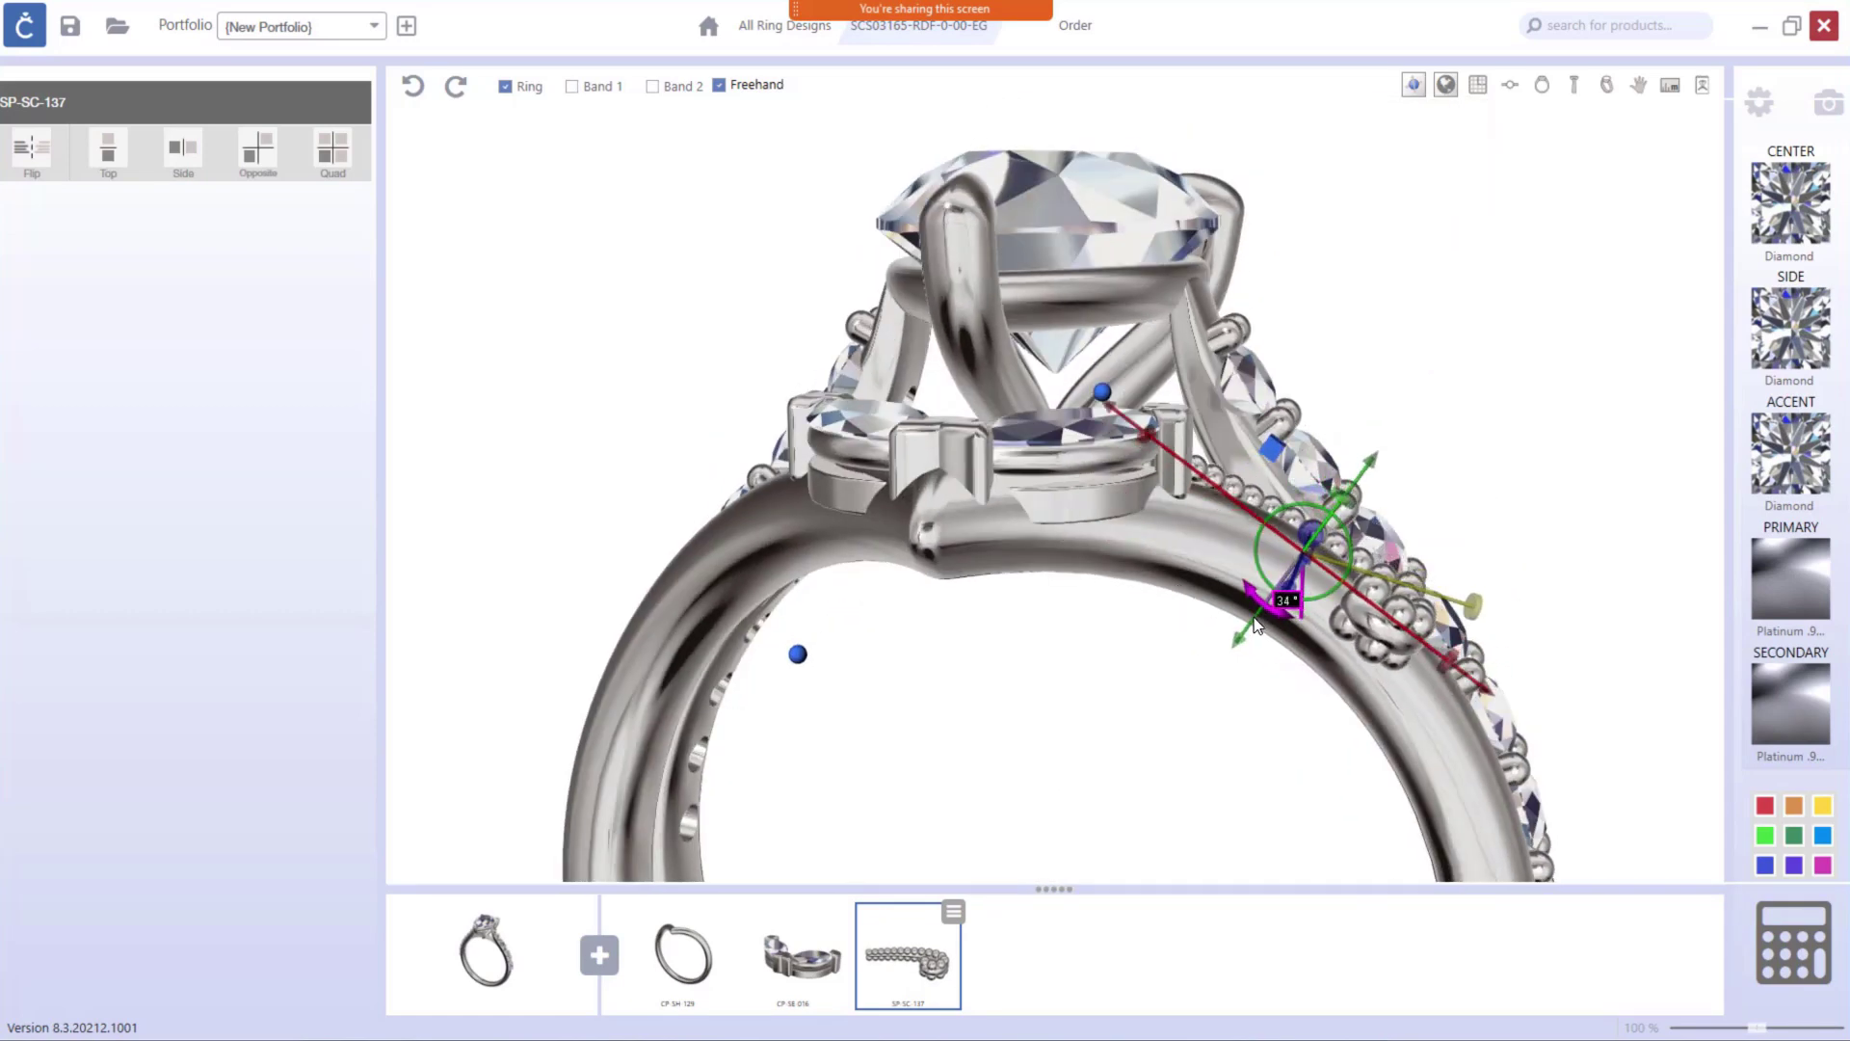
Shrink the beaded scroll to fit the band's width, then shift and rotate it to start at the marquise's outer prong.
{"action": "right_click_drag", "start_coordinate": [1402, 699], "coordinate": [1122, 737]}
{"action": "left_click_drag", "start_coordinate": [1114, 833], "coordinate": [1103, 757]}
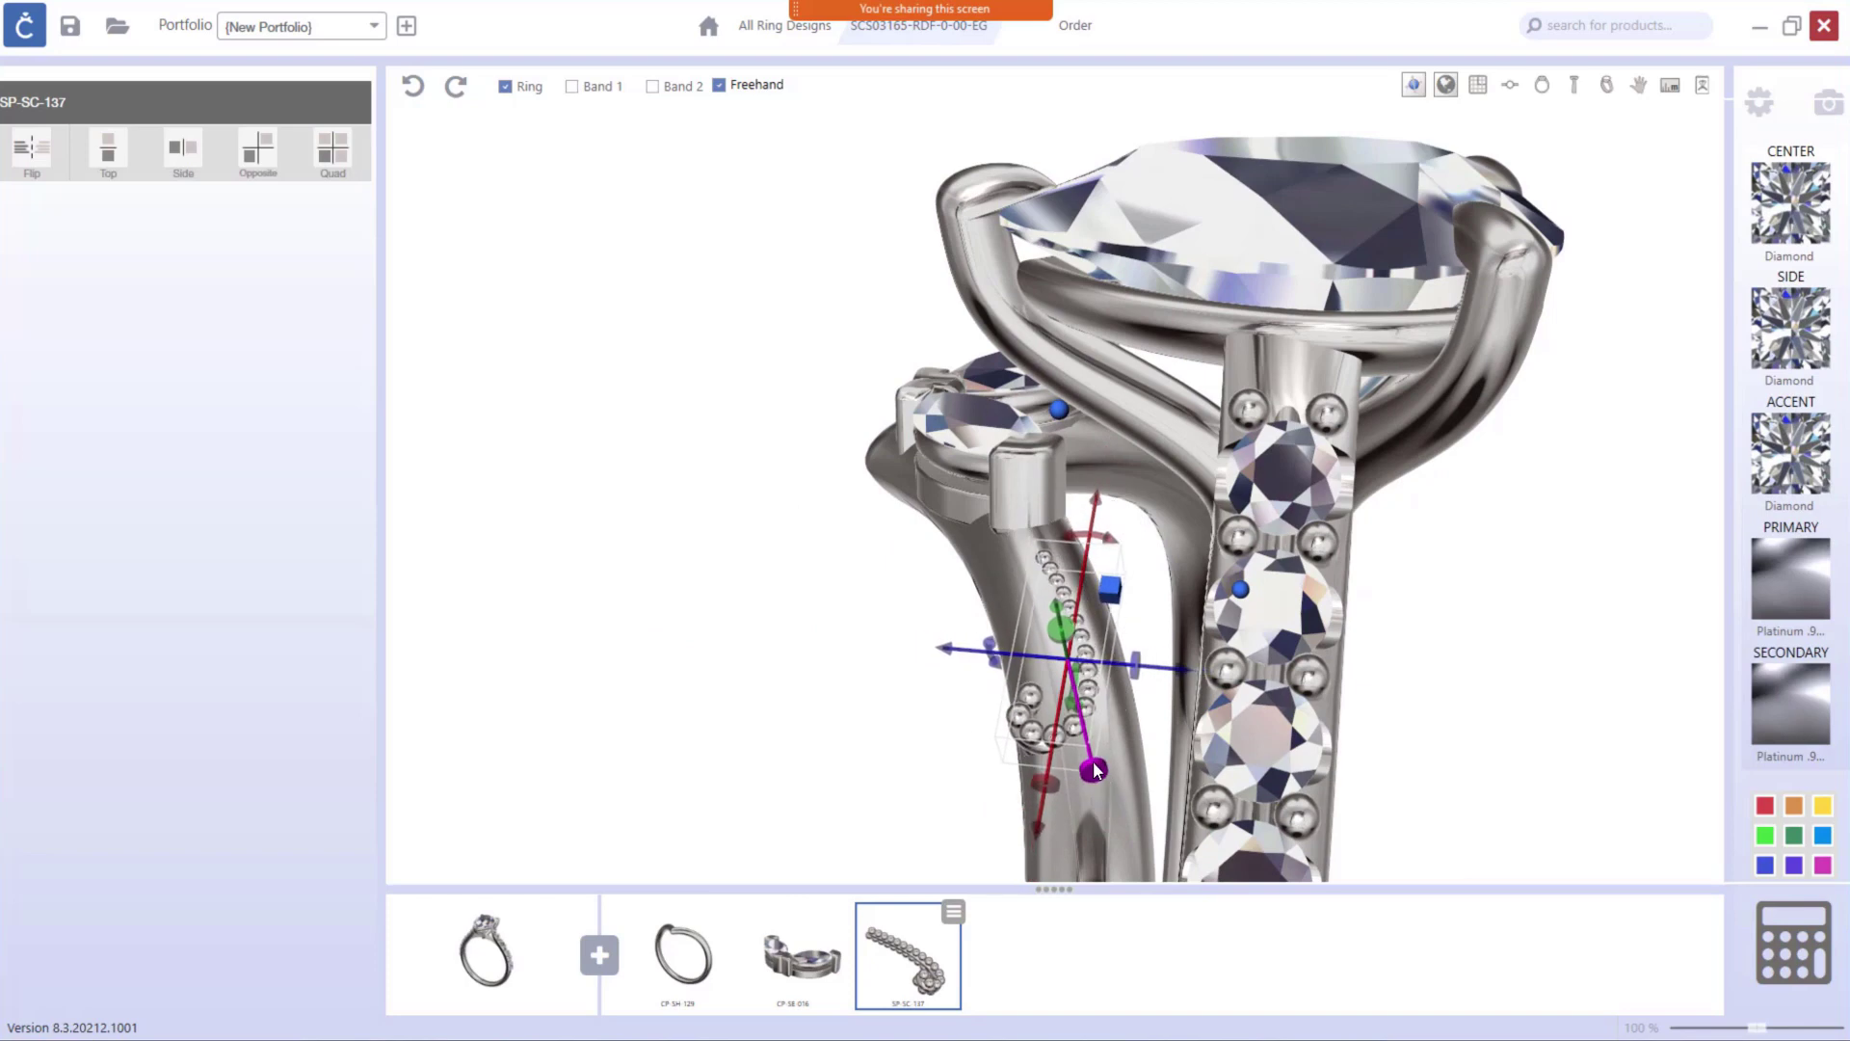
{"action": "left_click_drag", "start_coordinate": [1061, 599], "coordinate": [1059, 588]}
{"action": "right_click_drag", "start_coordinate": [1080, 602], "coordinate": [1359, 704]}
{"action": "left_click_drag", "start_coordinate": [1382, 738], "coordinate": [1359, 708]}
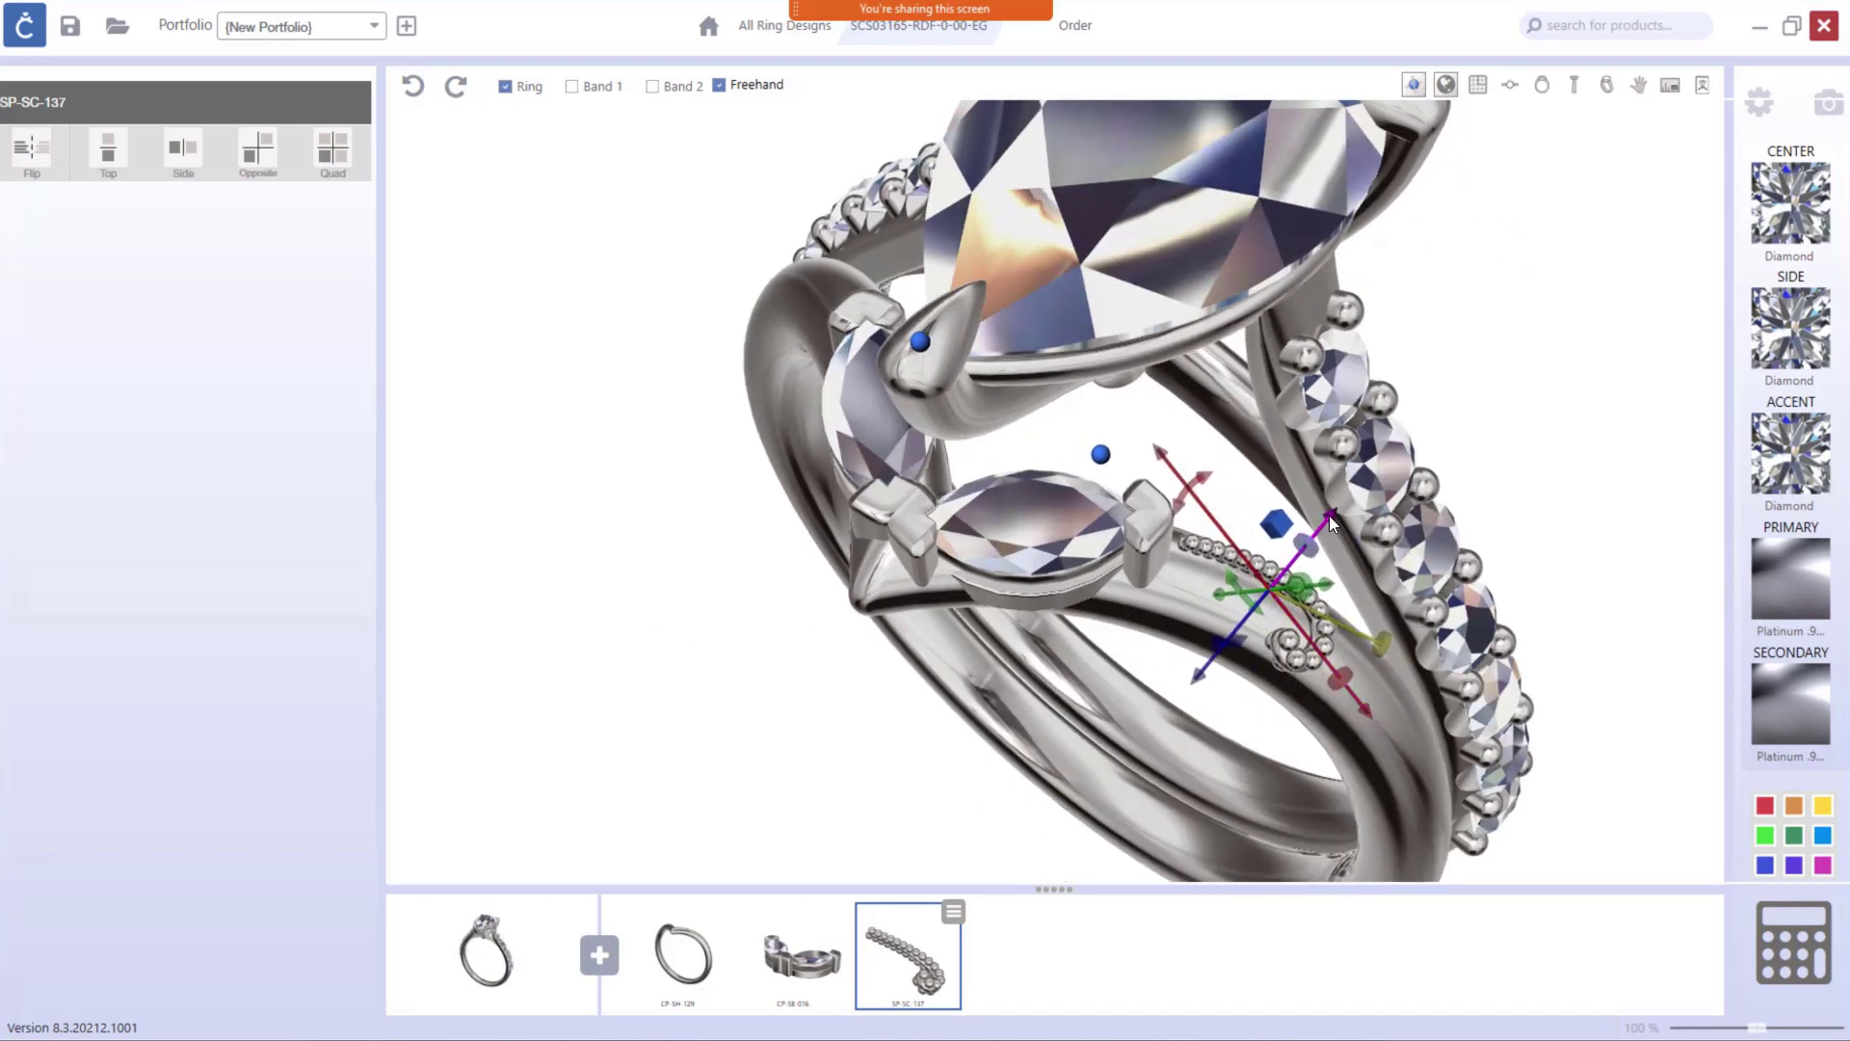
{"action": "left_click_drag", "start_coordinate": [1198, 681], "coordinate": [1182, 701]}
{"action": "left_click_drag", "start_coordinate": [1179, 512], "coordinate": [1166, 523]}
{"action": "left_click_drag", "start_coordinate": [1195, 714], "coordinate": [1205, 695]}
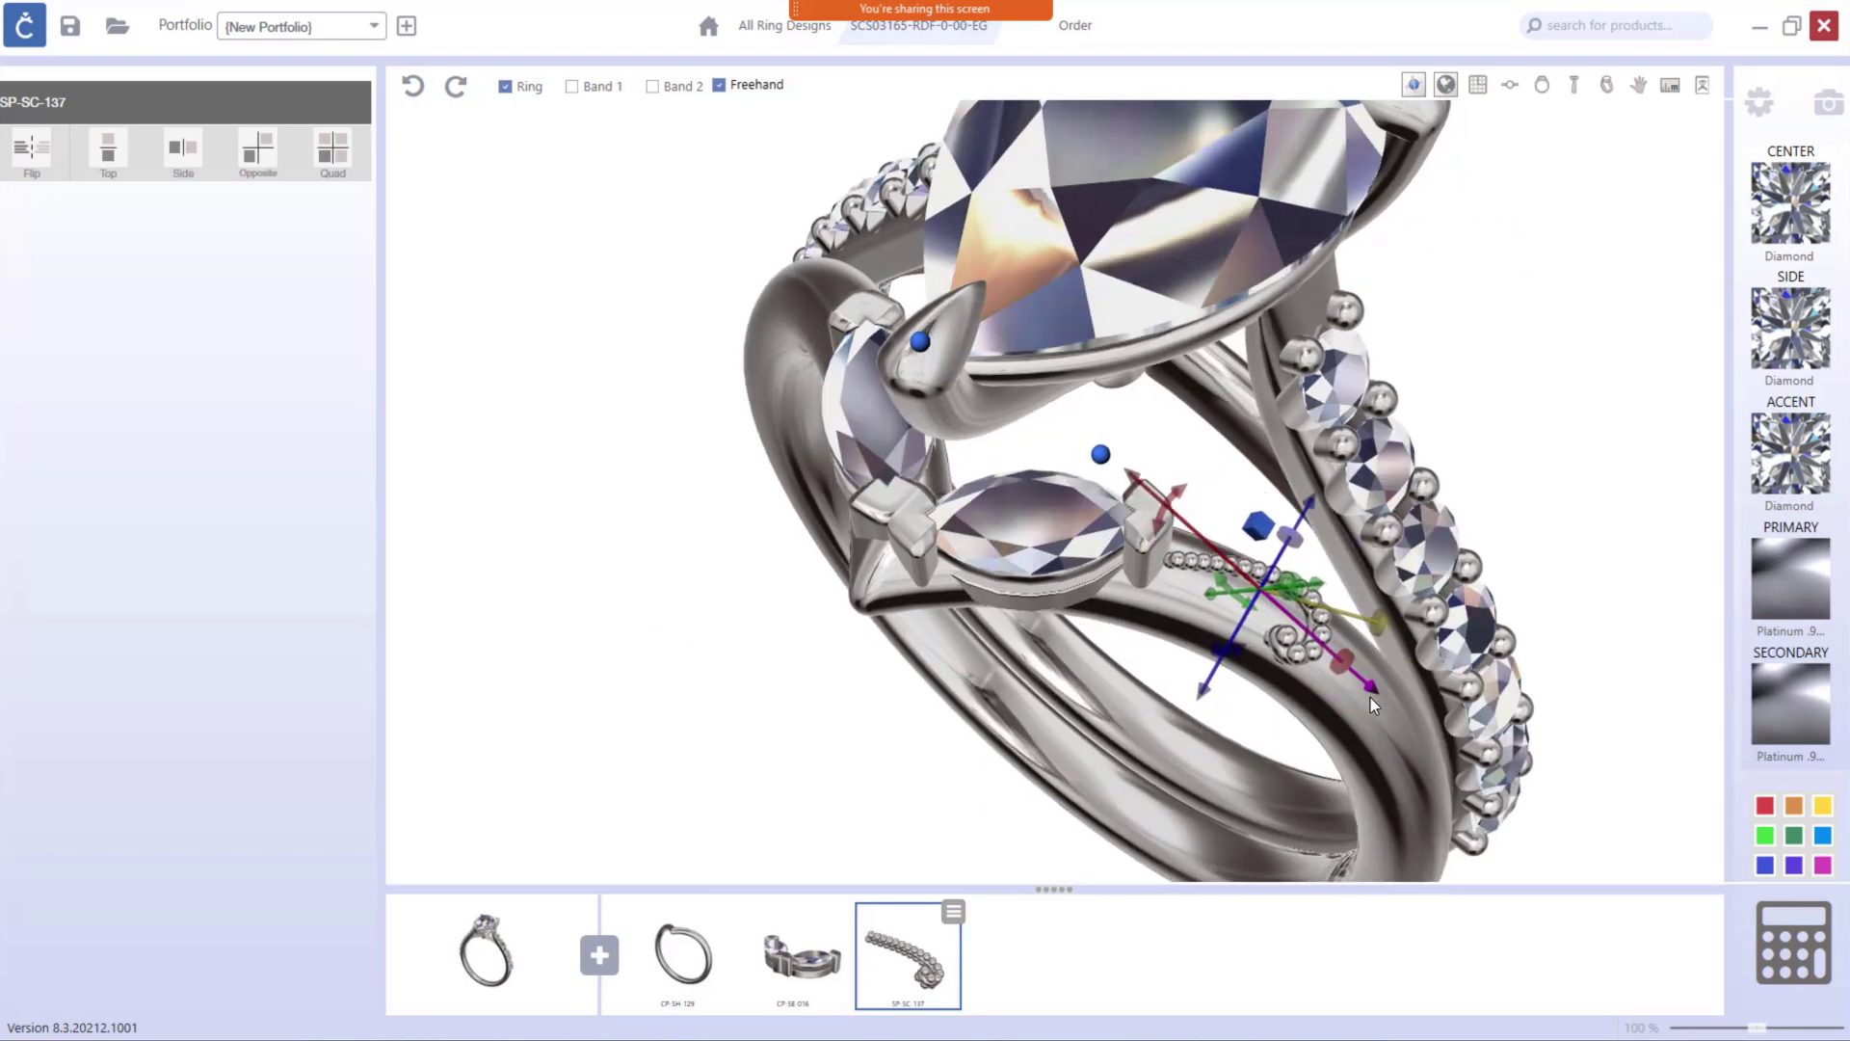
Seat the beaded scroll on the band's surface and bend it to follow the band's curve.
{"action": "right_click_drag", "start_coordinate": [1366, 697], "coordinate": [1311, 378]}
{"action": "left_click_drag", "start_coordinate": [1322, 404], "coordinate": [1317, 414]}
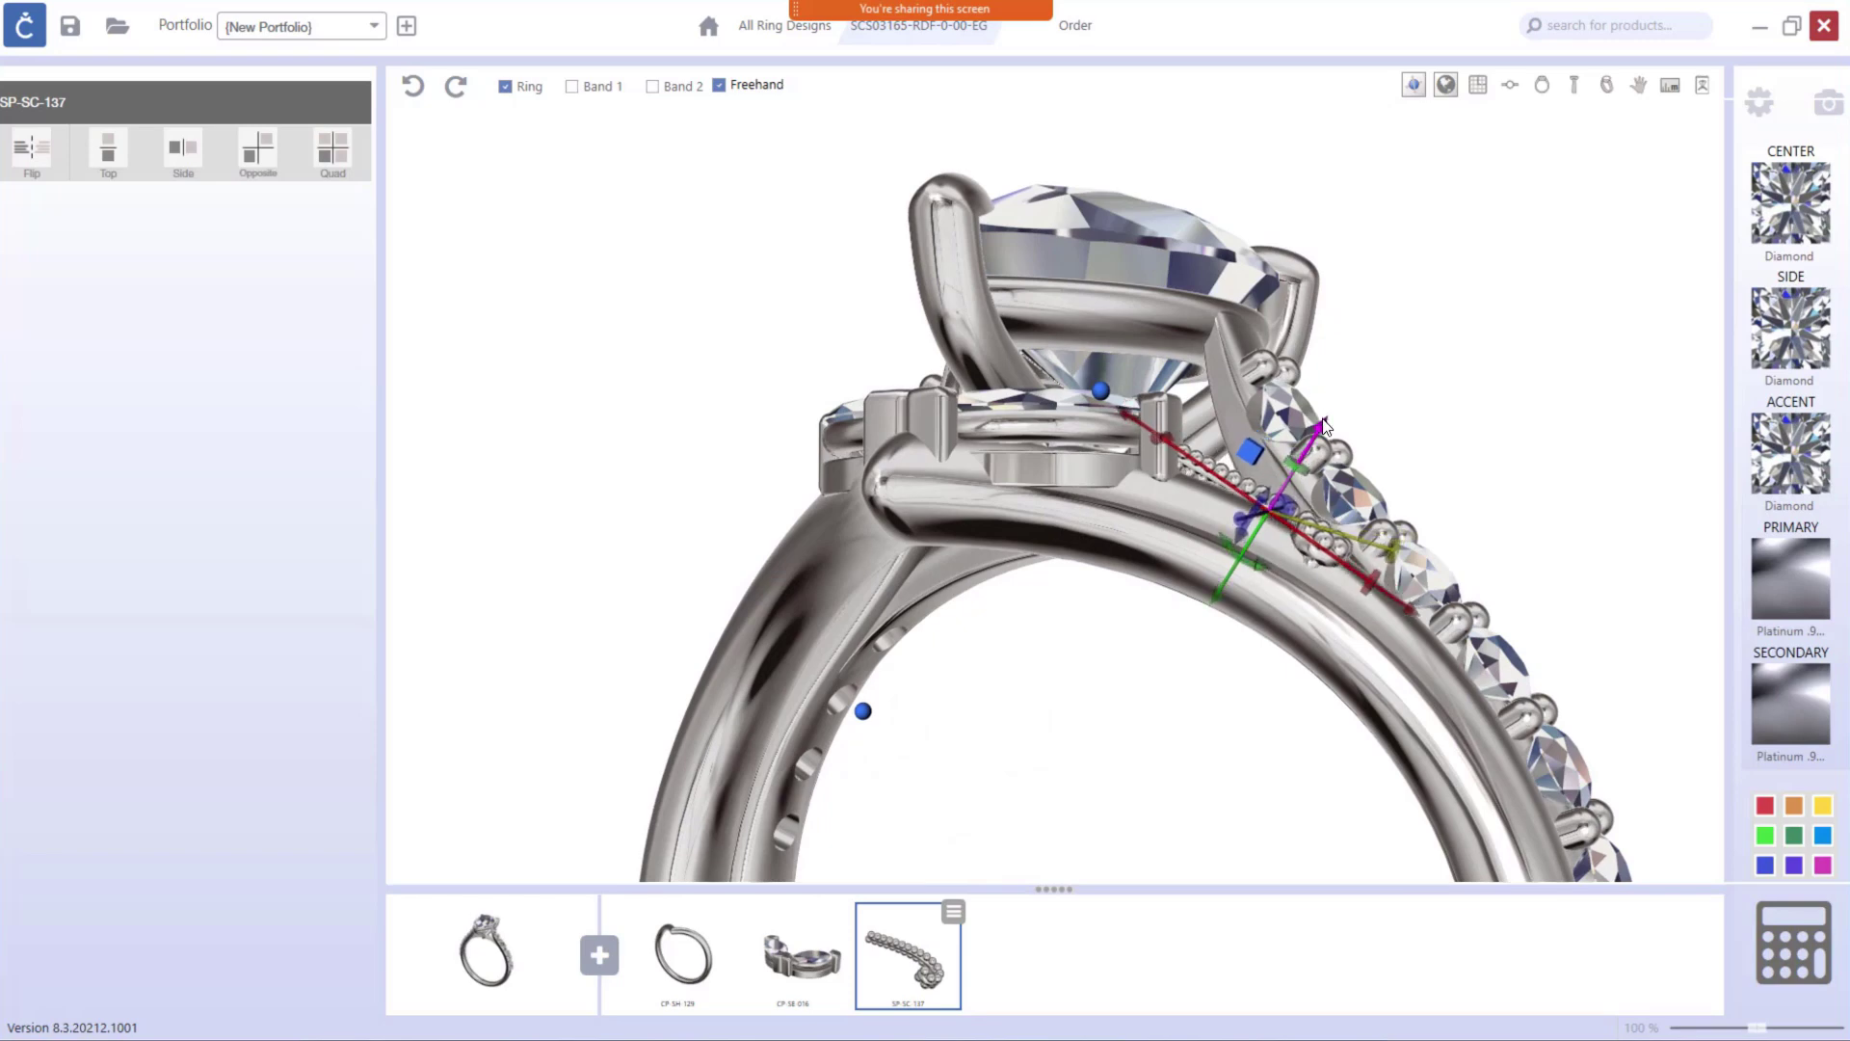
{"action": "scroll", "coordinate": [1144, 500], "scroll_direction": "up", "scroll_amount": 5}
{"action": "scroll", "coordinate": [1289, 652], "scroll_direction": "down", "scroll_amount": 5}
{"action": "left_click", "coordinate": [1247, 503]}
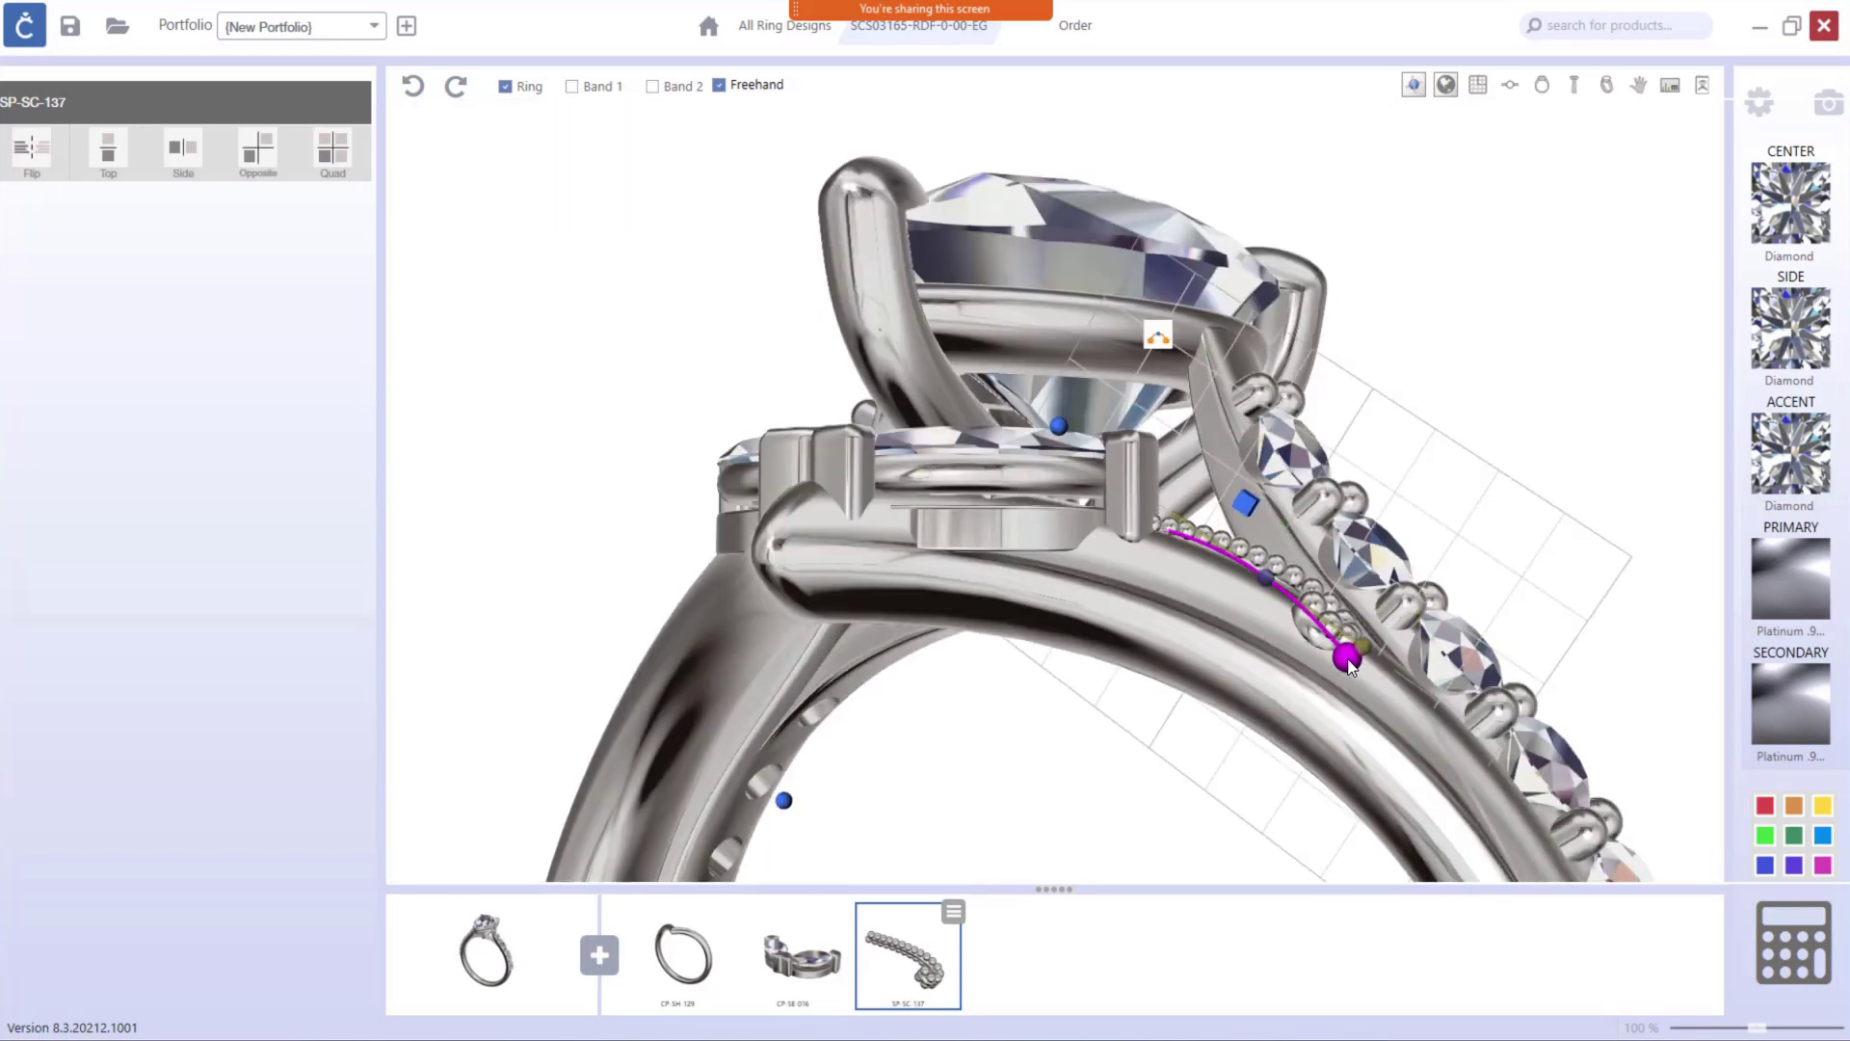
{"action": "right_click_drag", "start_coordinate": [1250, 655], "coordinate": [1328, 131]}
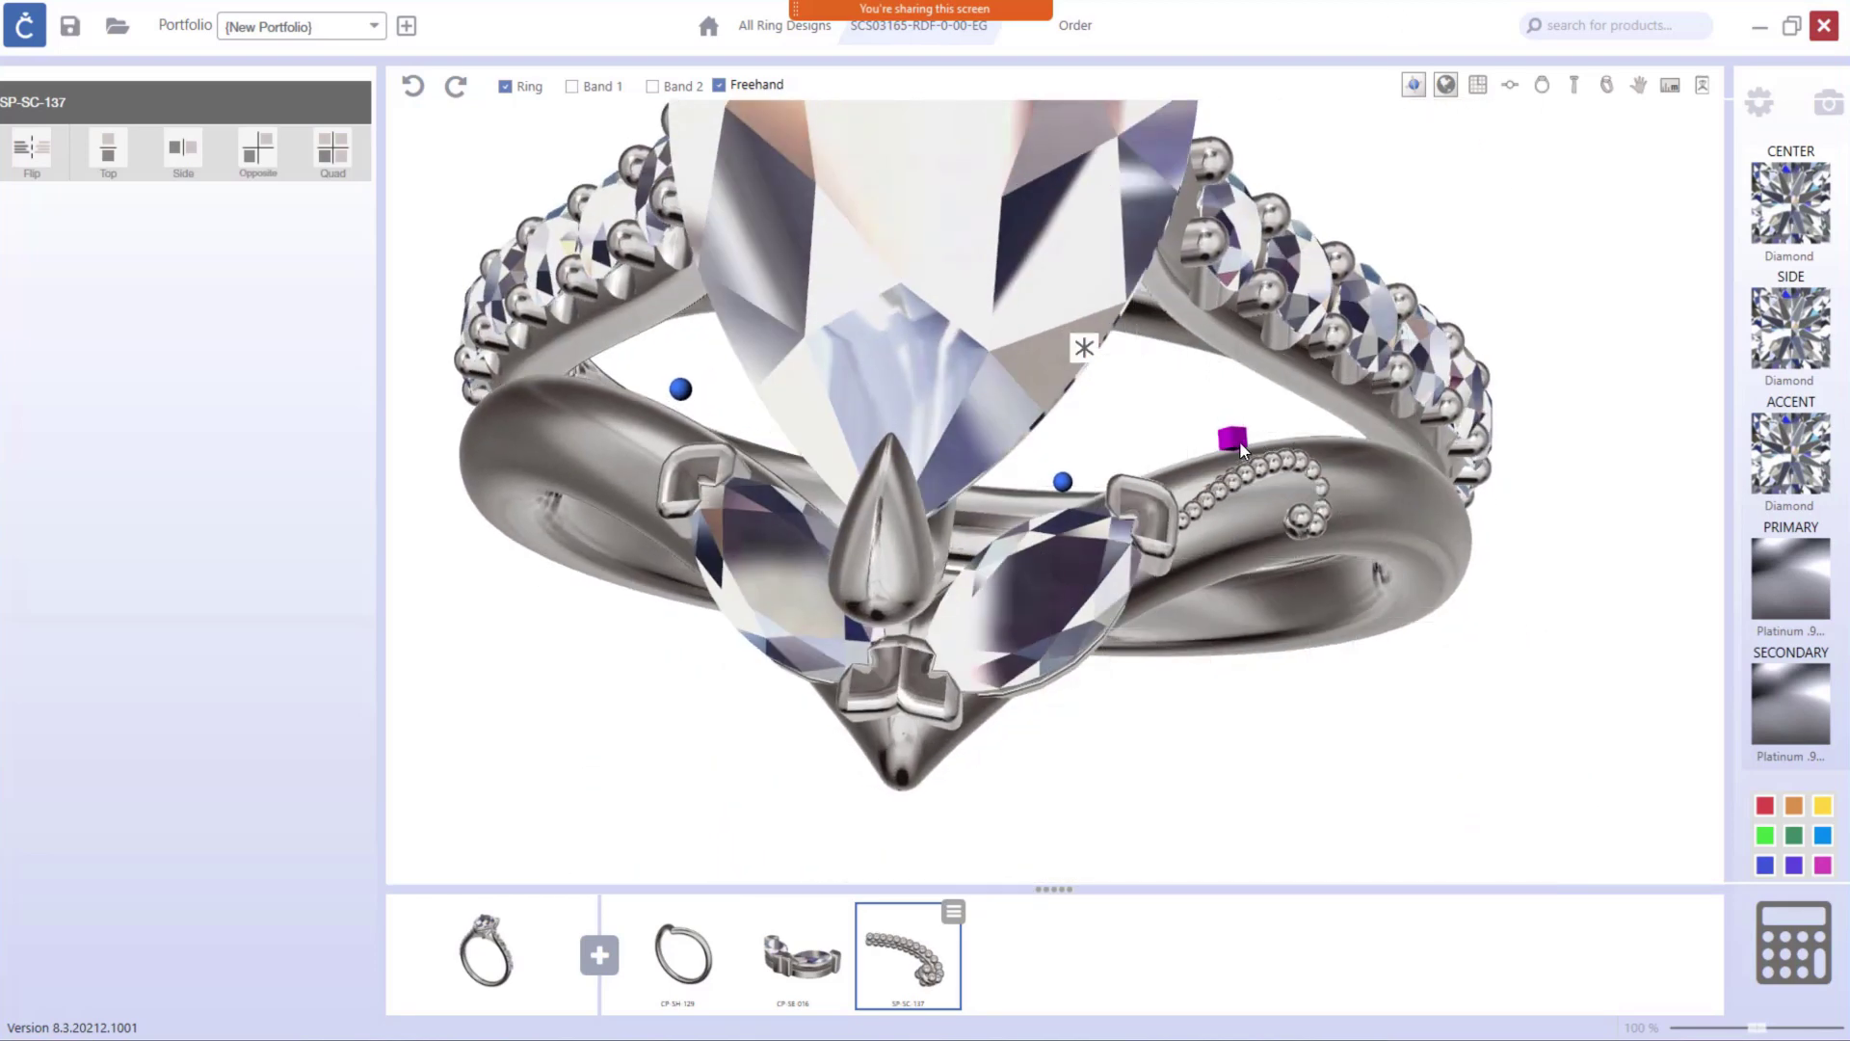
Mirror the beaded scroll to the other side of the band with Side symmetry and duplicate the mirrored pair.
{"action": "left_click", "coordinate": [182, 149]}
{"action": "left_click", "coordinate": [995, 369]}
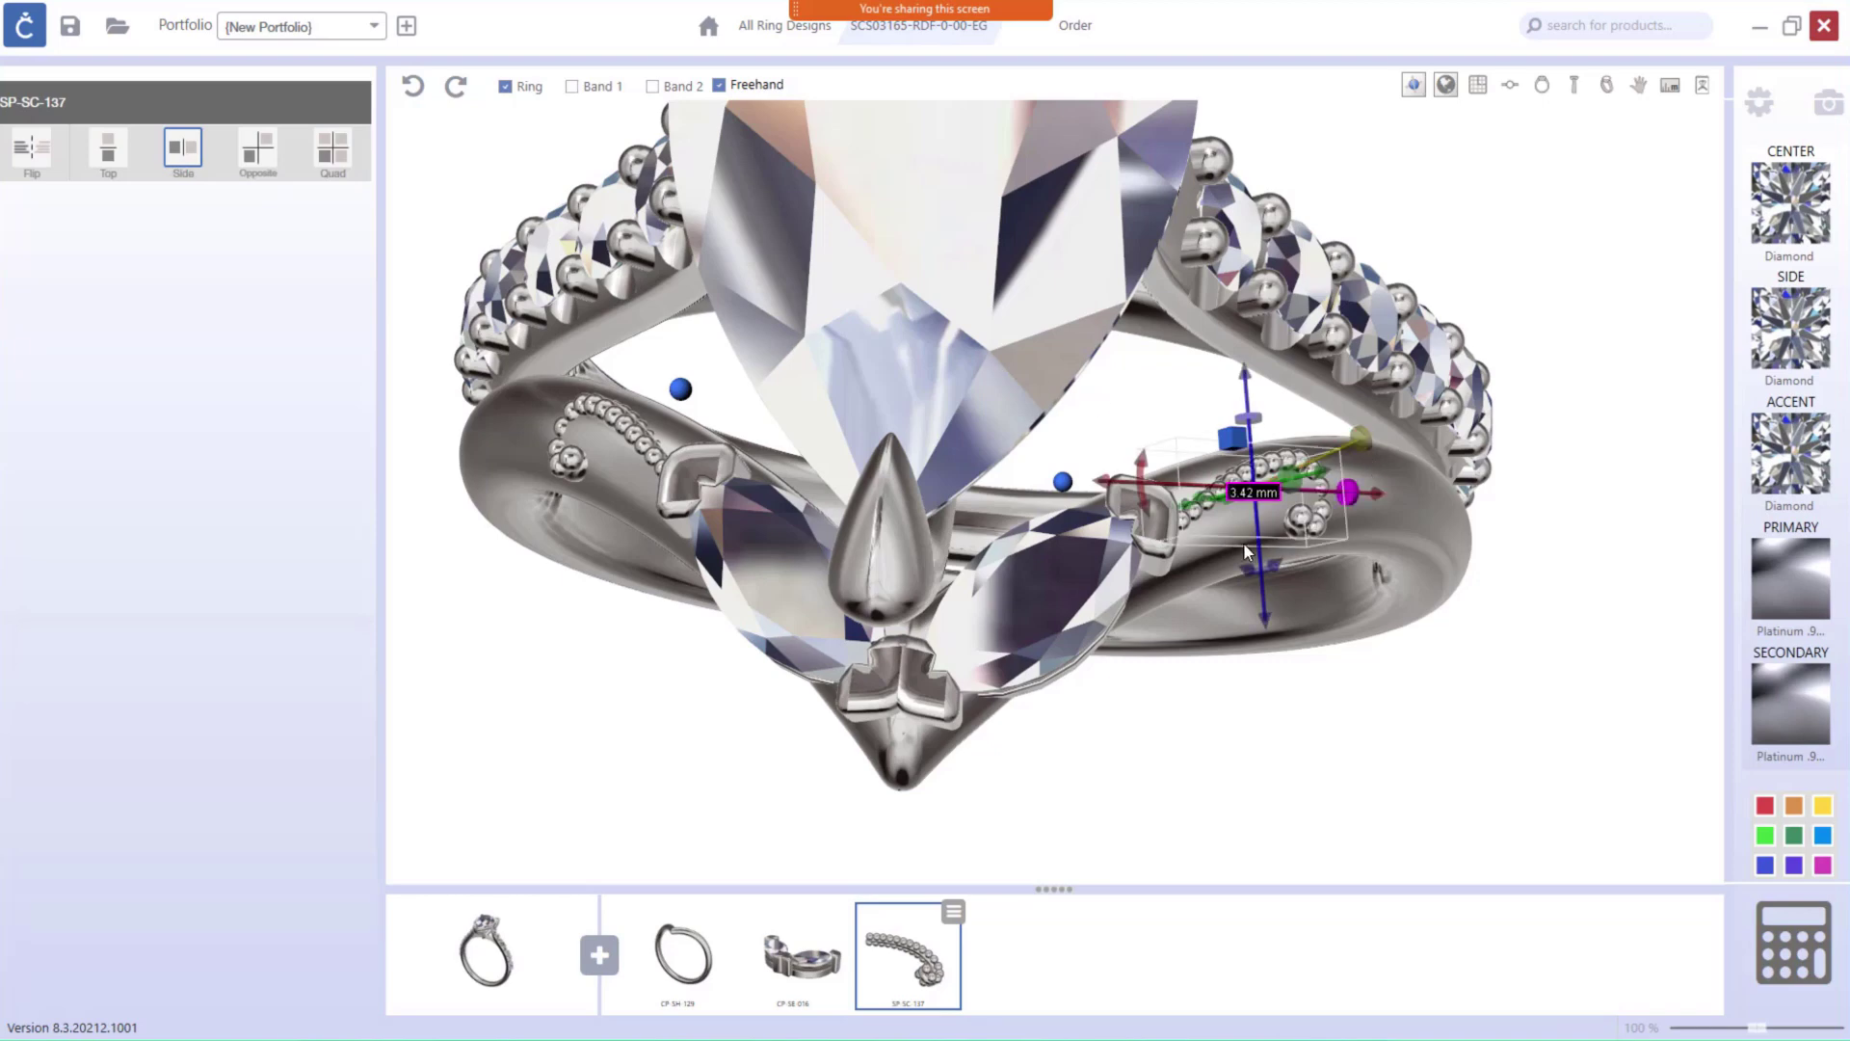
{"action": "right_click_drag", "start_coordinate": [1243, 542], "coordinate": [1220, 733]}
{"action": "scroll", "coordinate": [1119, 643], "scroll_direction": "down", "scroll_amount": 5}
{"action": "left_click", "coordinate": [956, 916]}
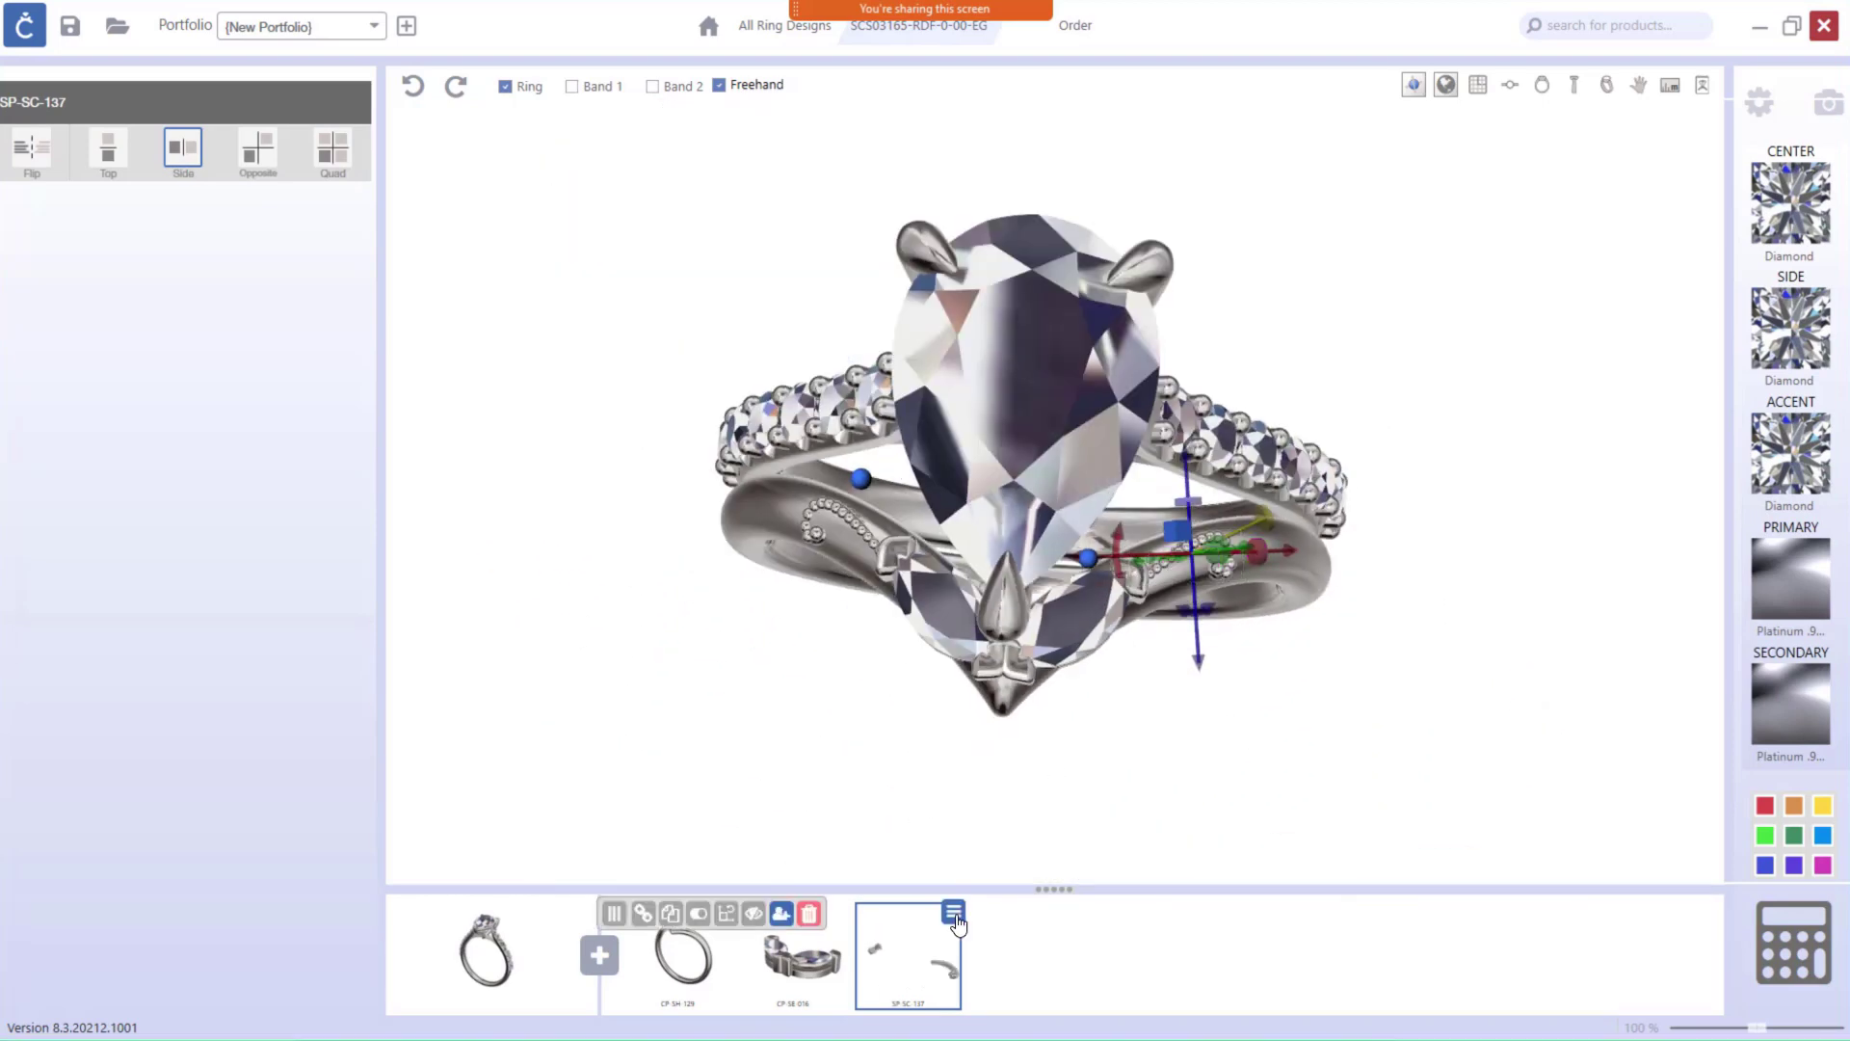
{"action": "left_click", "coordinate": [670, 916]}
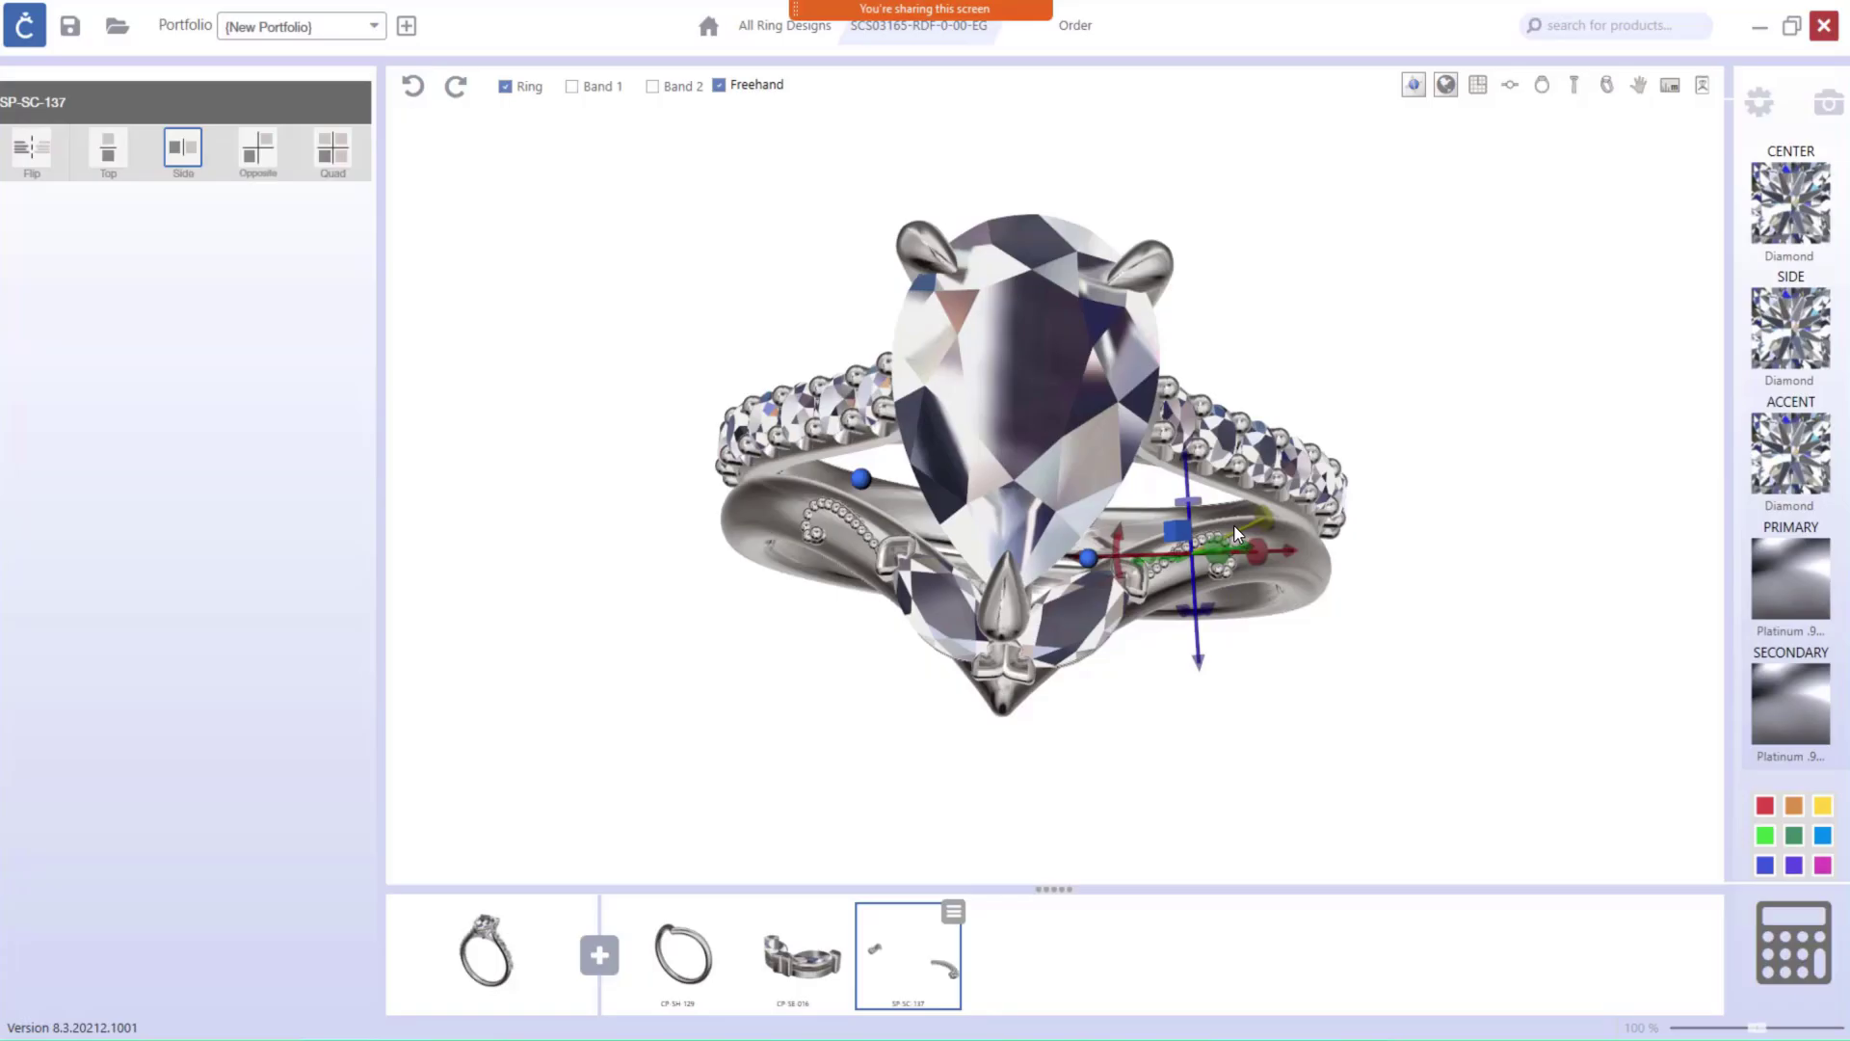
Move the duplicated scroll pair farther down the band, rotate it to the band's slope, and seat it behind the first pair.
{"action": "right_click_drag", "start_coordinate": [1343, 704], "coordinate": [1216, 576]}
{"action": "left_click_drag", "start_coordinate": [1276, 686], "coordinate": [1324, 773]}
{"action": "right_click_drag", "start_coordinate": [1324, 773], "coordinate": [1309, 619]}
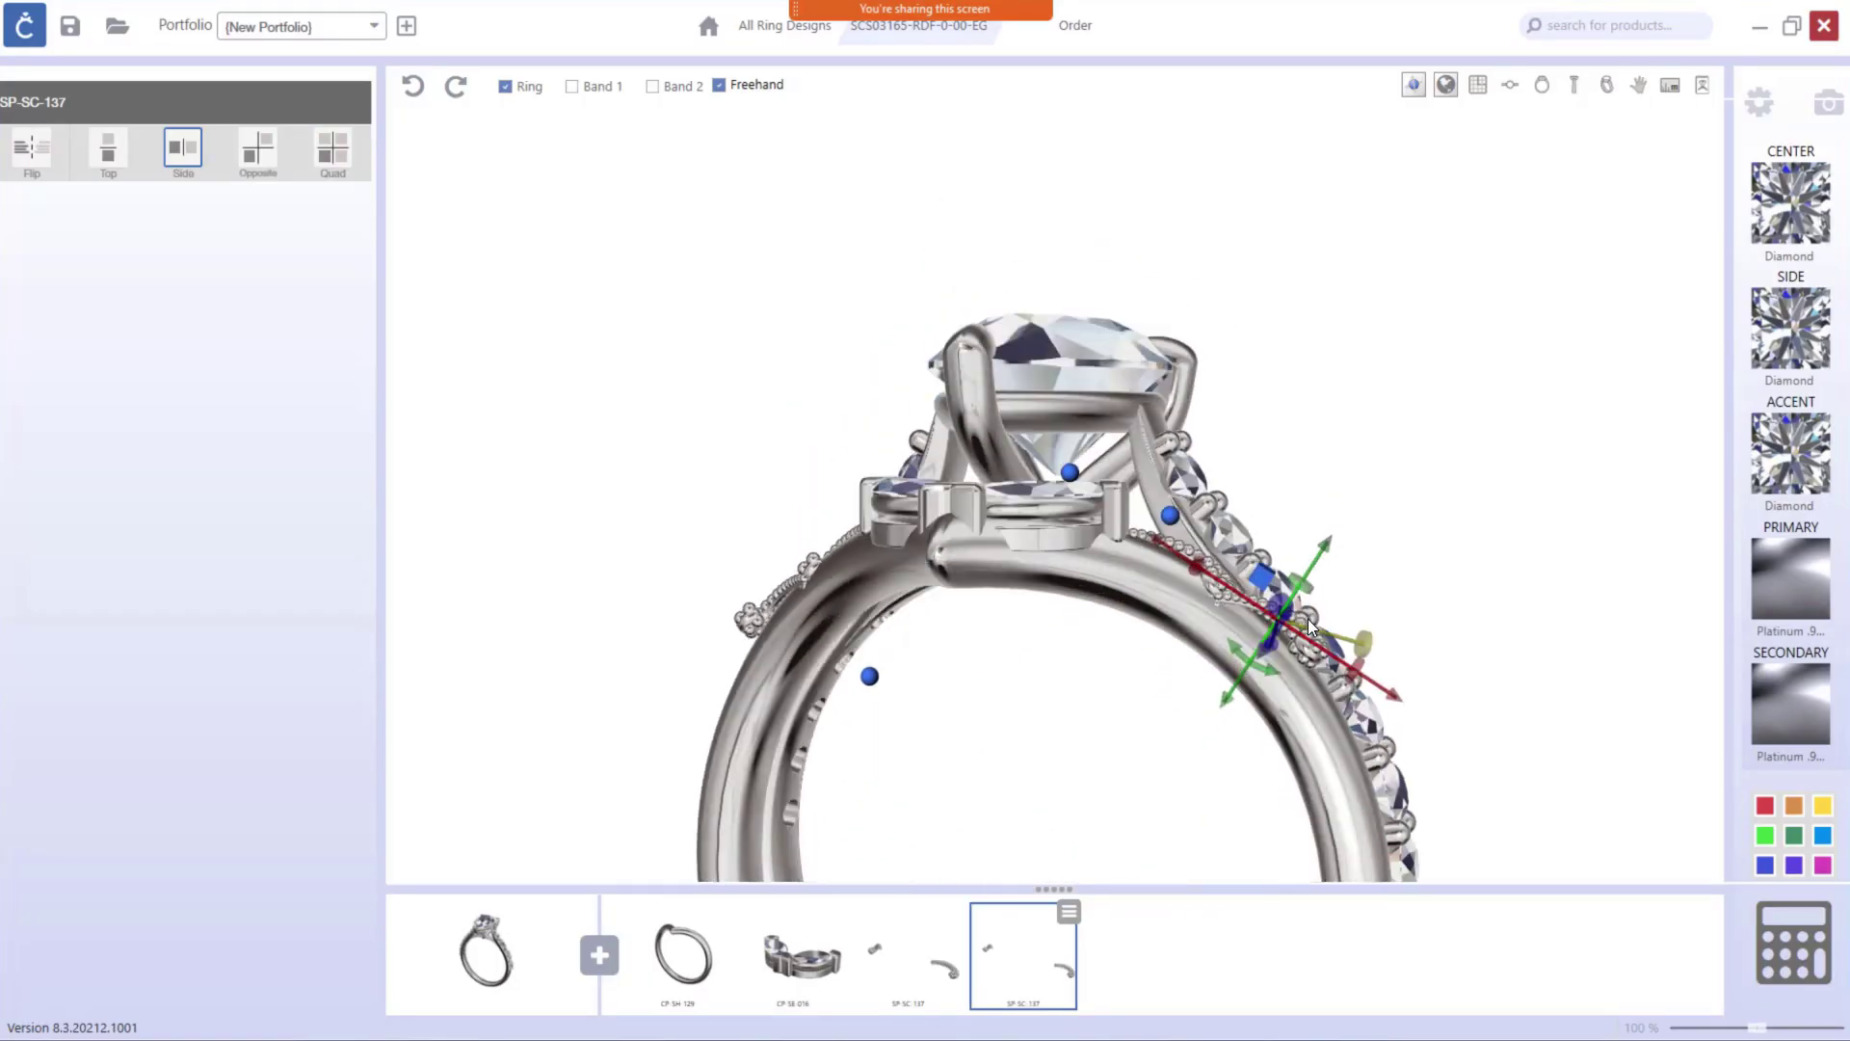
{"action": "scroll", "coordinate": [1282, 633], "scroll_direction": "up", "scroll_amount": 5}
{"action": "left_click_drag", "start_coordinate": [1218, 686], "coordinate": [1195, 680]}
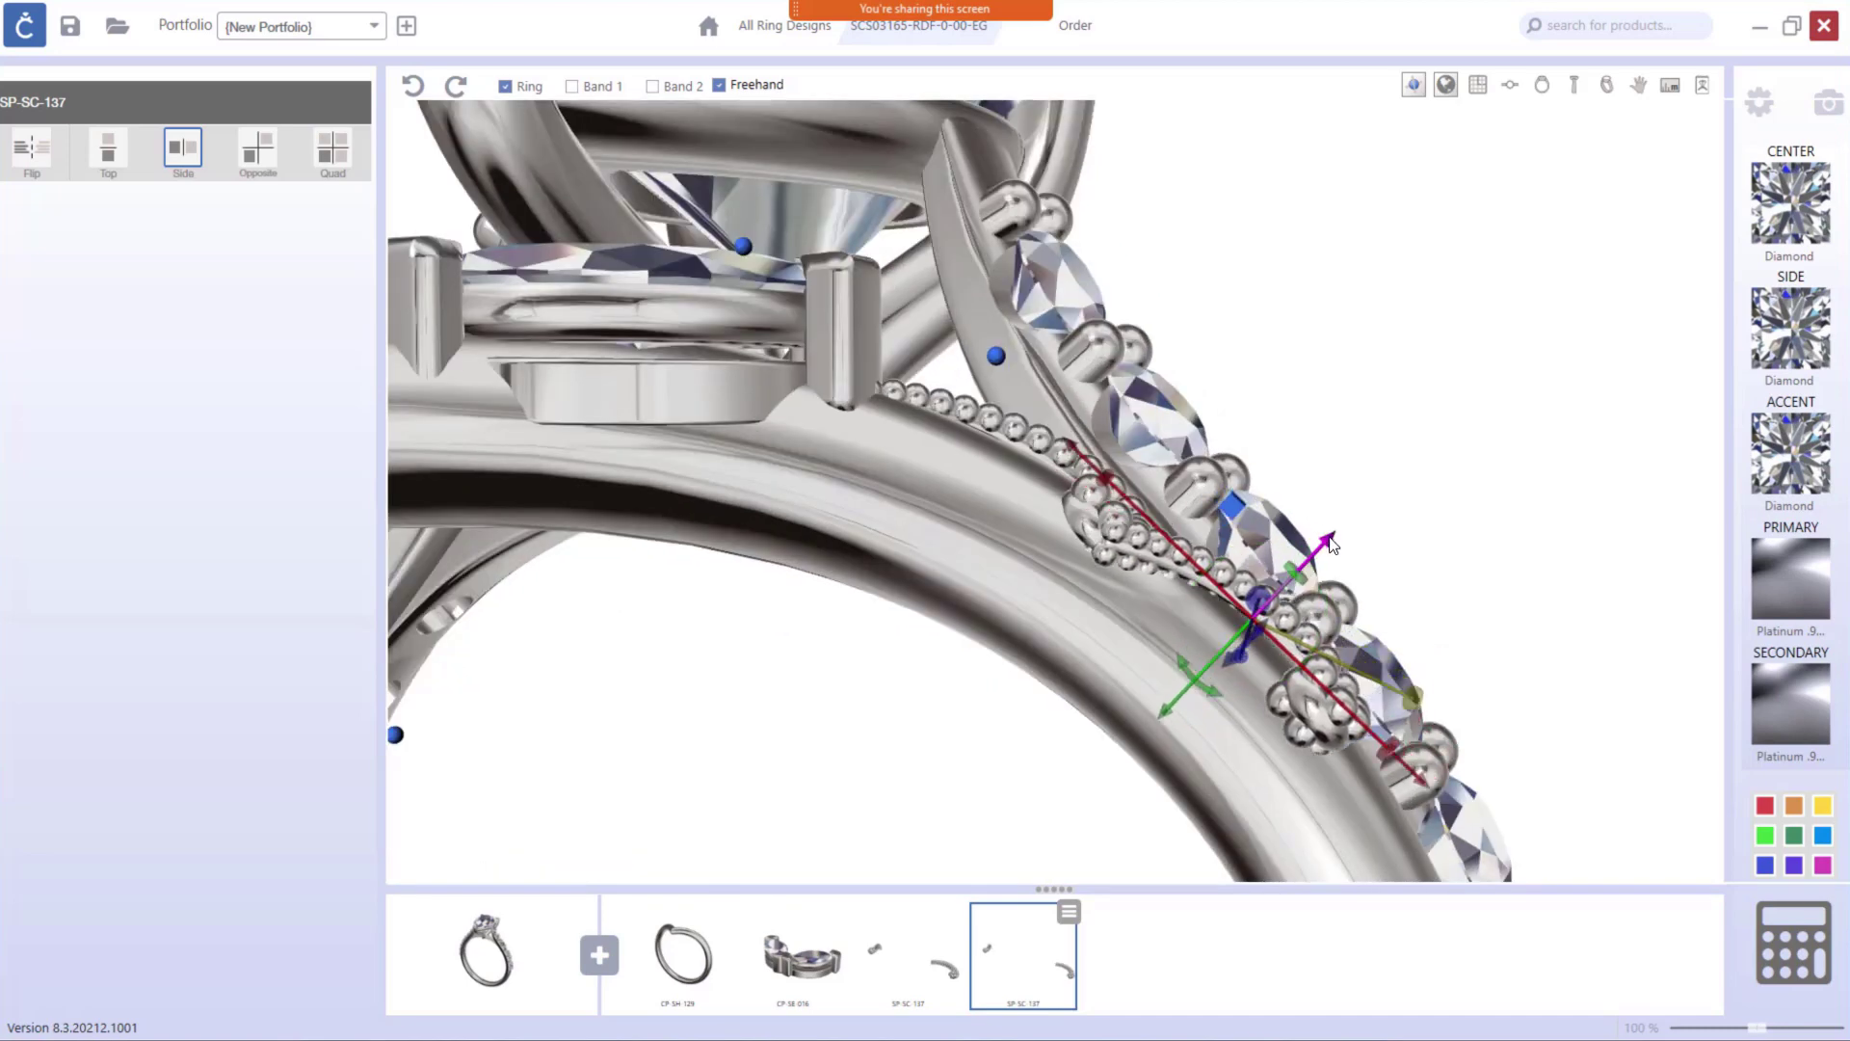
{"action": "left_click_drag", "start_coordinate": [1331, 533], "coordinate": [1325, 541]}
{"action": "right_click_drag", "start_coordinate": [1322, 559], "coordinate": [1018, 778]}
{"action": "left_click_drag", "start_coordinate": [1264, 704], "coordinate": [1291, 699]}
{"action": "scroll", "coordinate": [1253, 666], "scroll_direction": "down", "scroll_amount": 5}
{"action": "right_click_drag", "start_coordinate": [1094, 642], "coordinate": [1474, 834]}
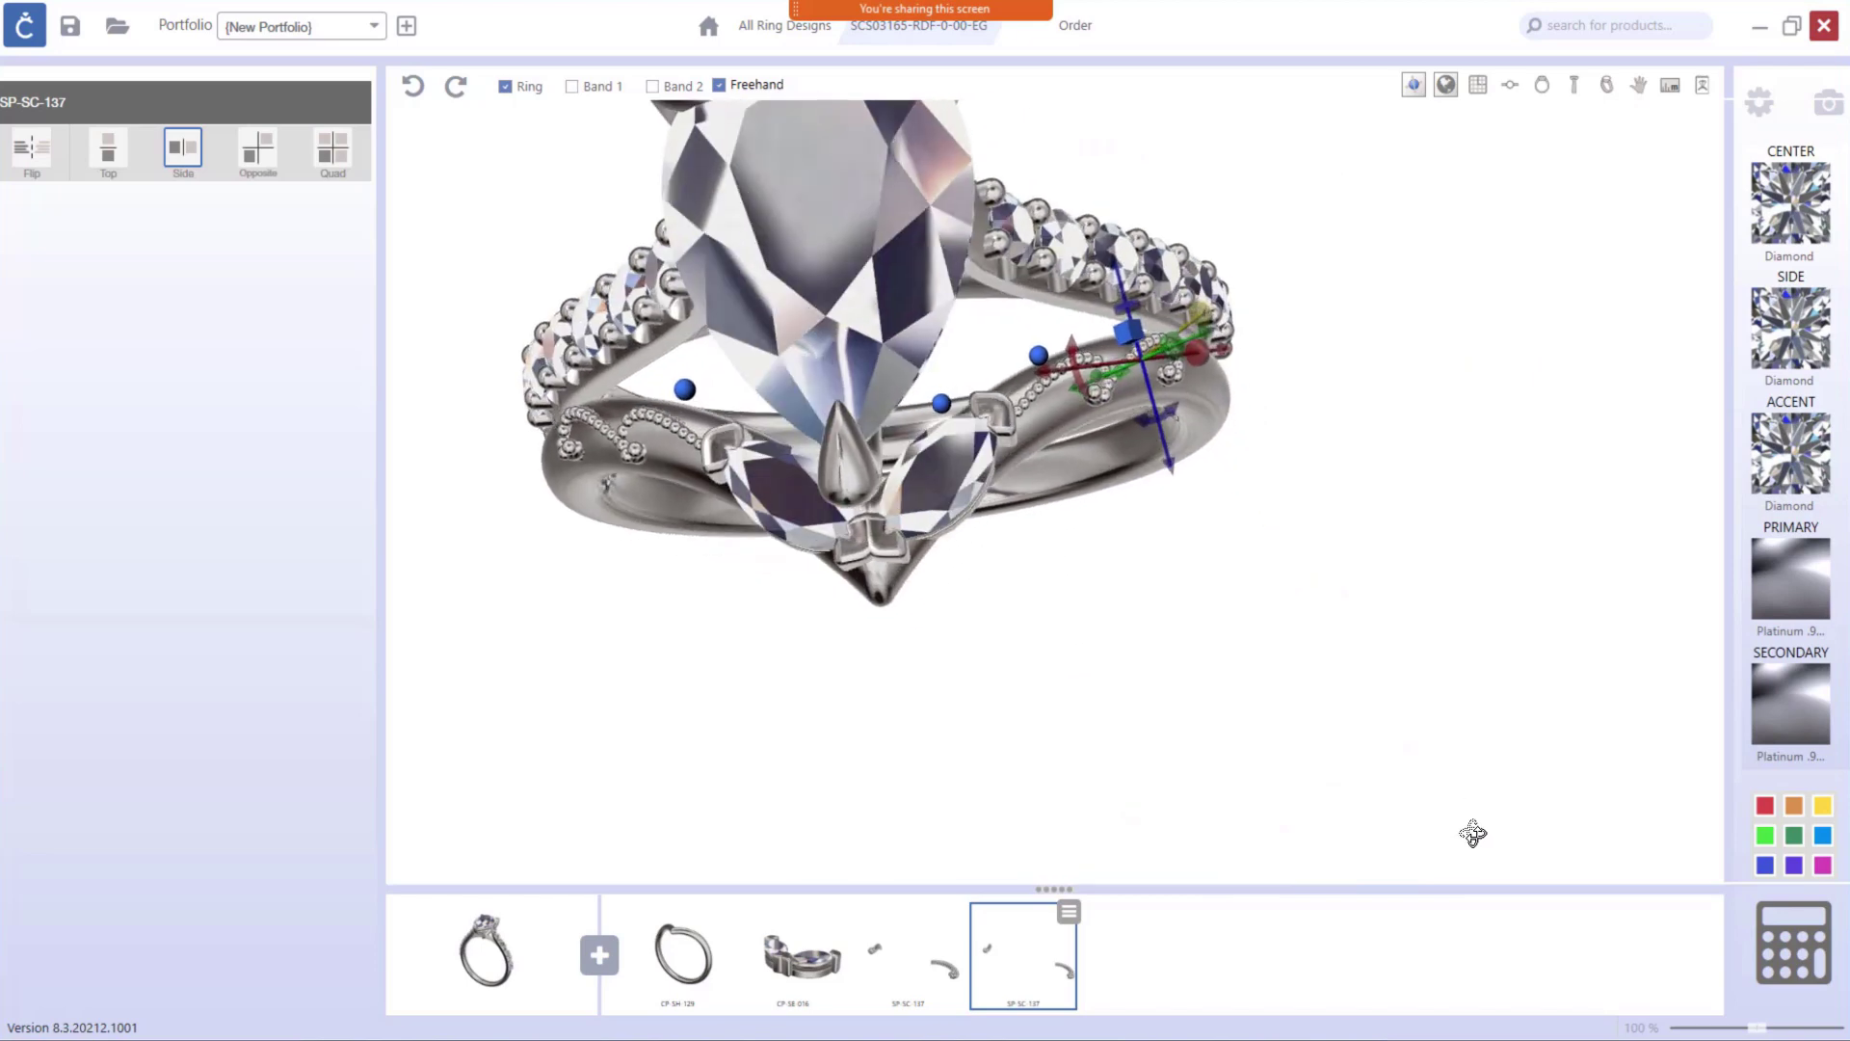
Hide the part editing handles and show the complete ring design on the woman's try-on hand.
{"action": "left_click", "coordinate": [1296, 674]}
{"action": "right_click_drag", "start_coordinate": [1296, 675], "coordinate": [1147, 579]}
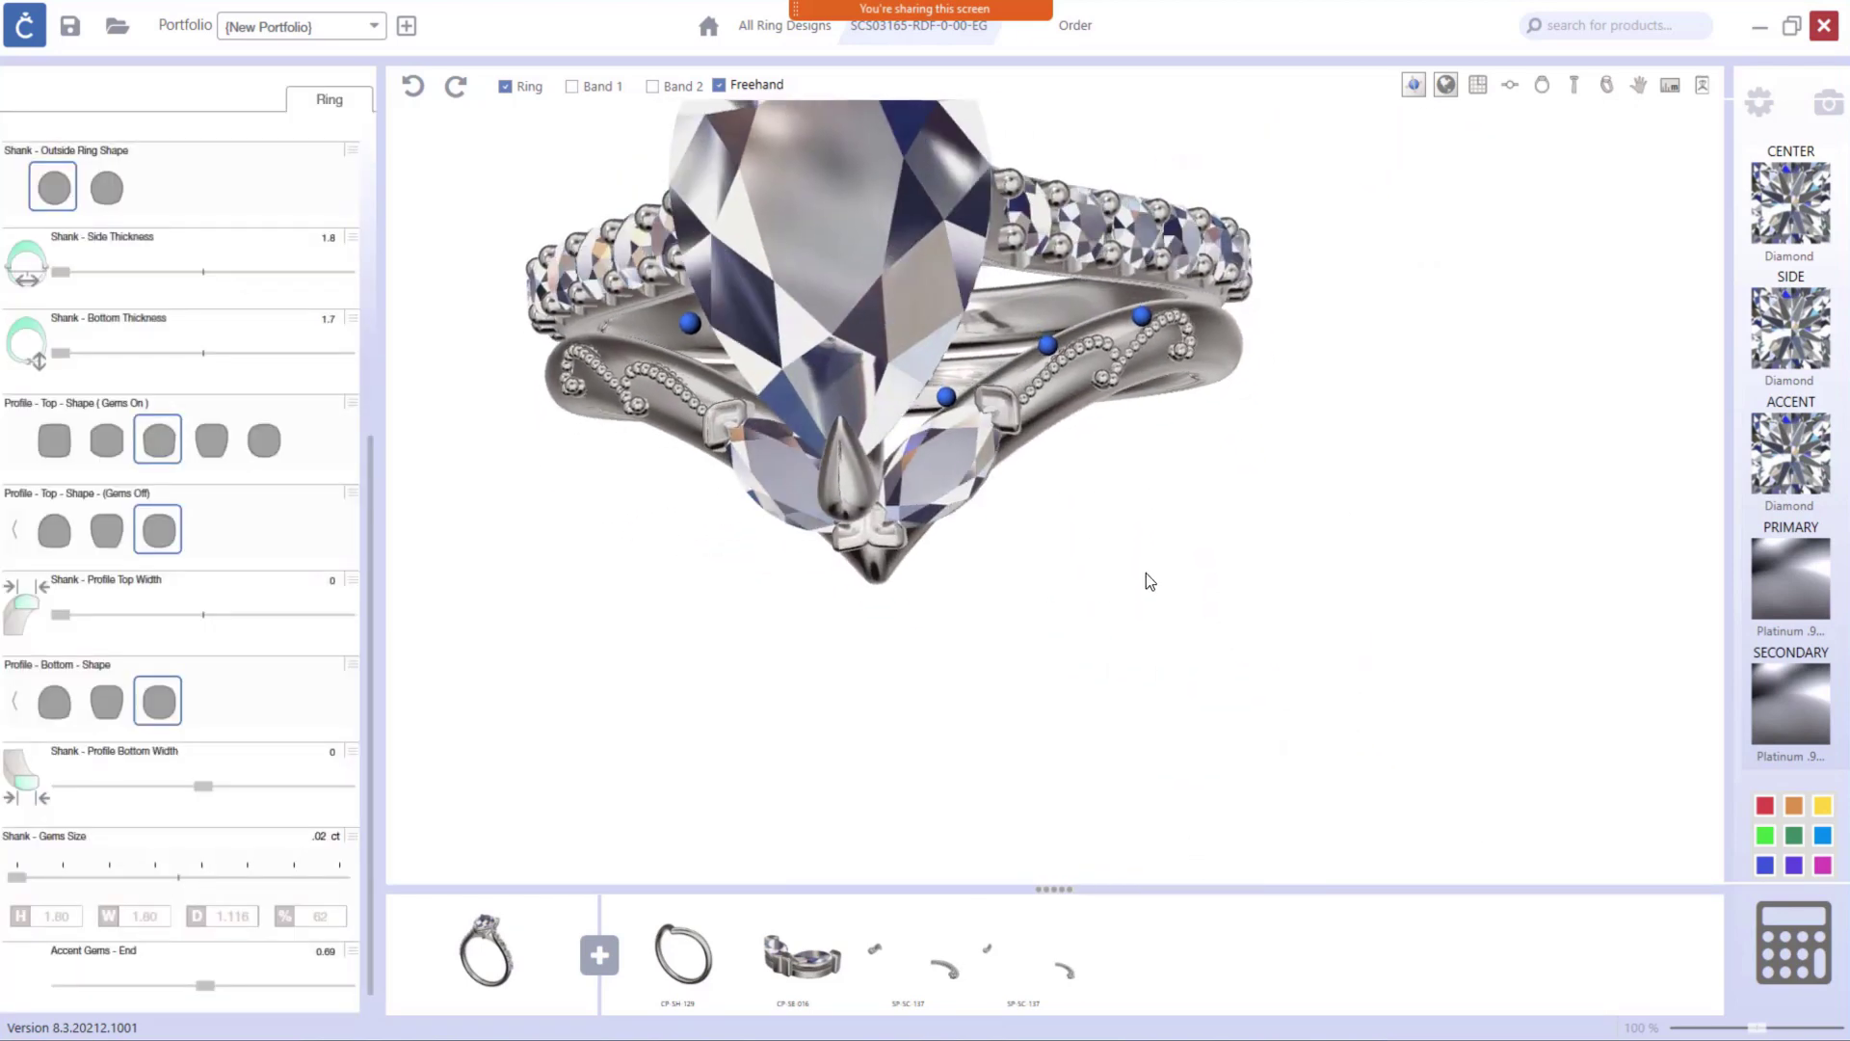
{"action": "scroll", "coordinate": [838, 515], "scroll_direction": "down", "scroll_amount": 5}
{"action": "left_click", "coordinate": [1413, 87]}
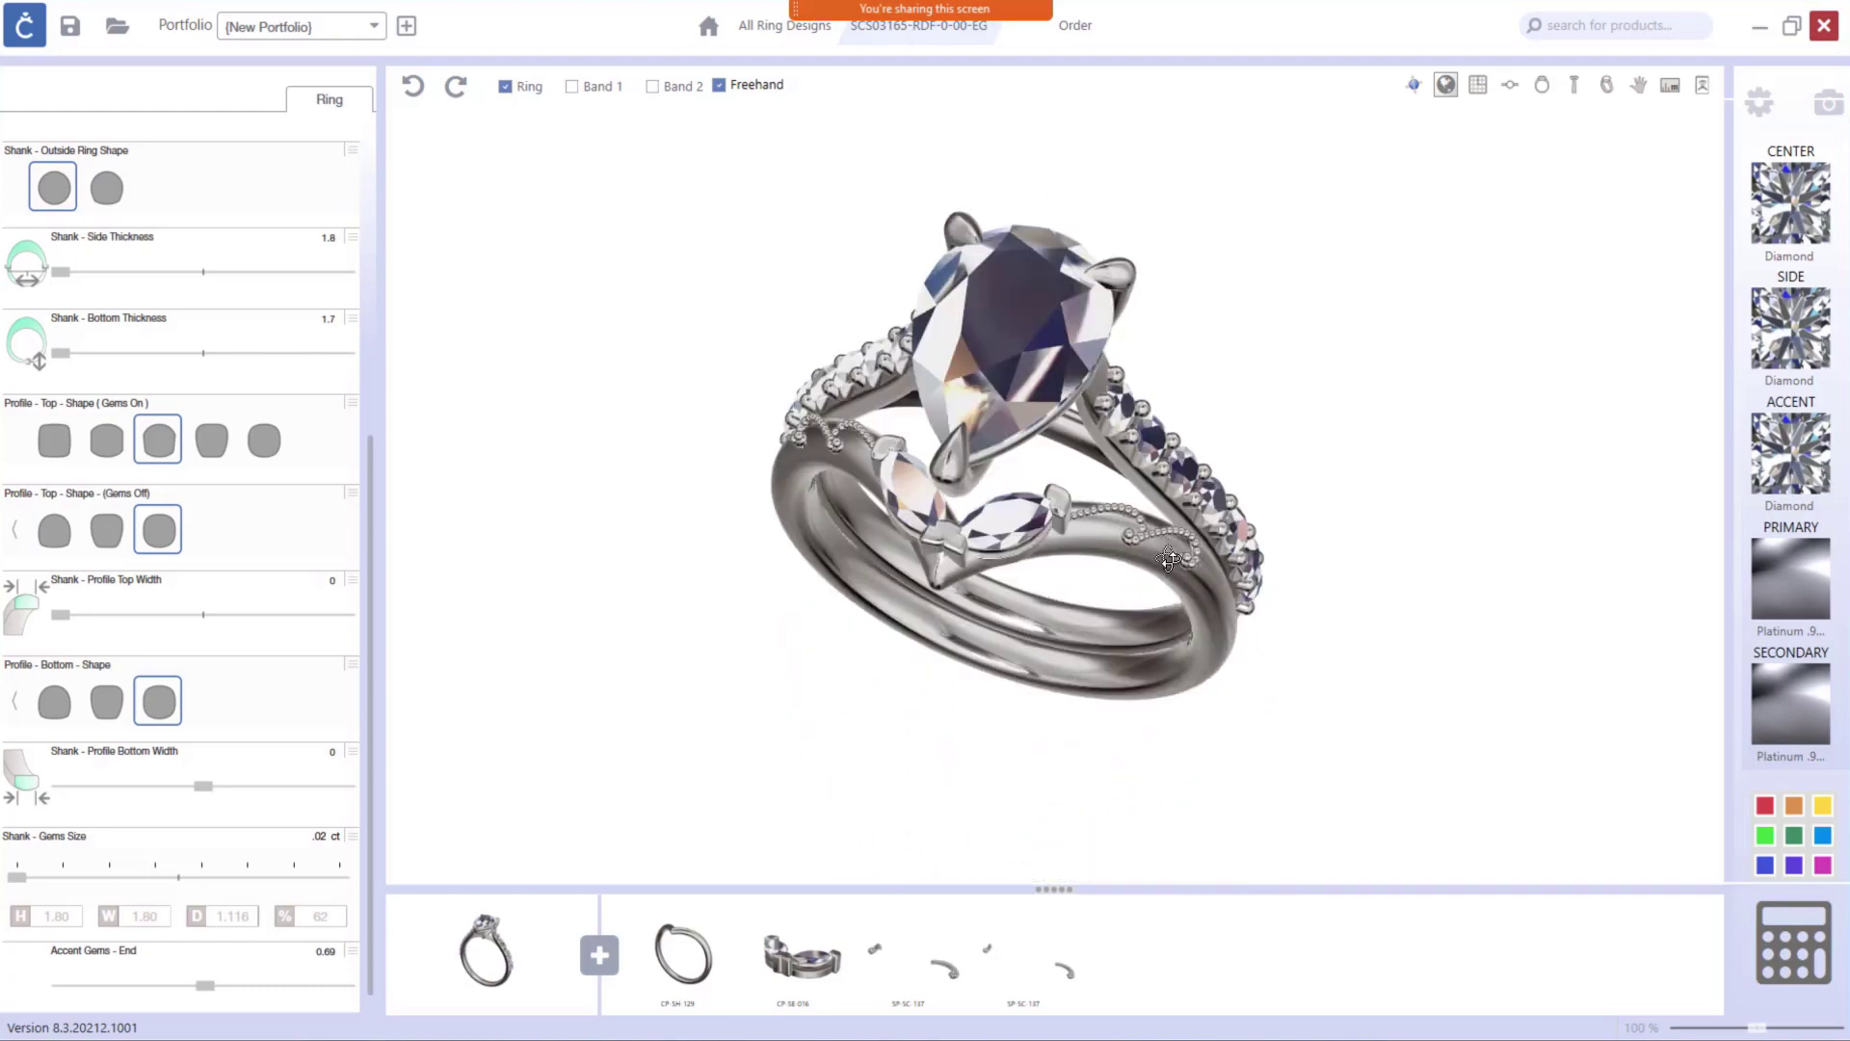
{"action": "left_click", "coordinate": [1638, 85]}
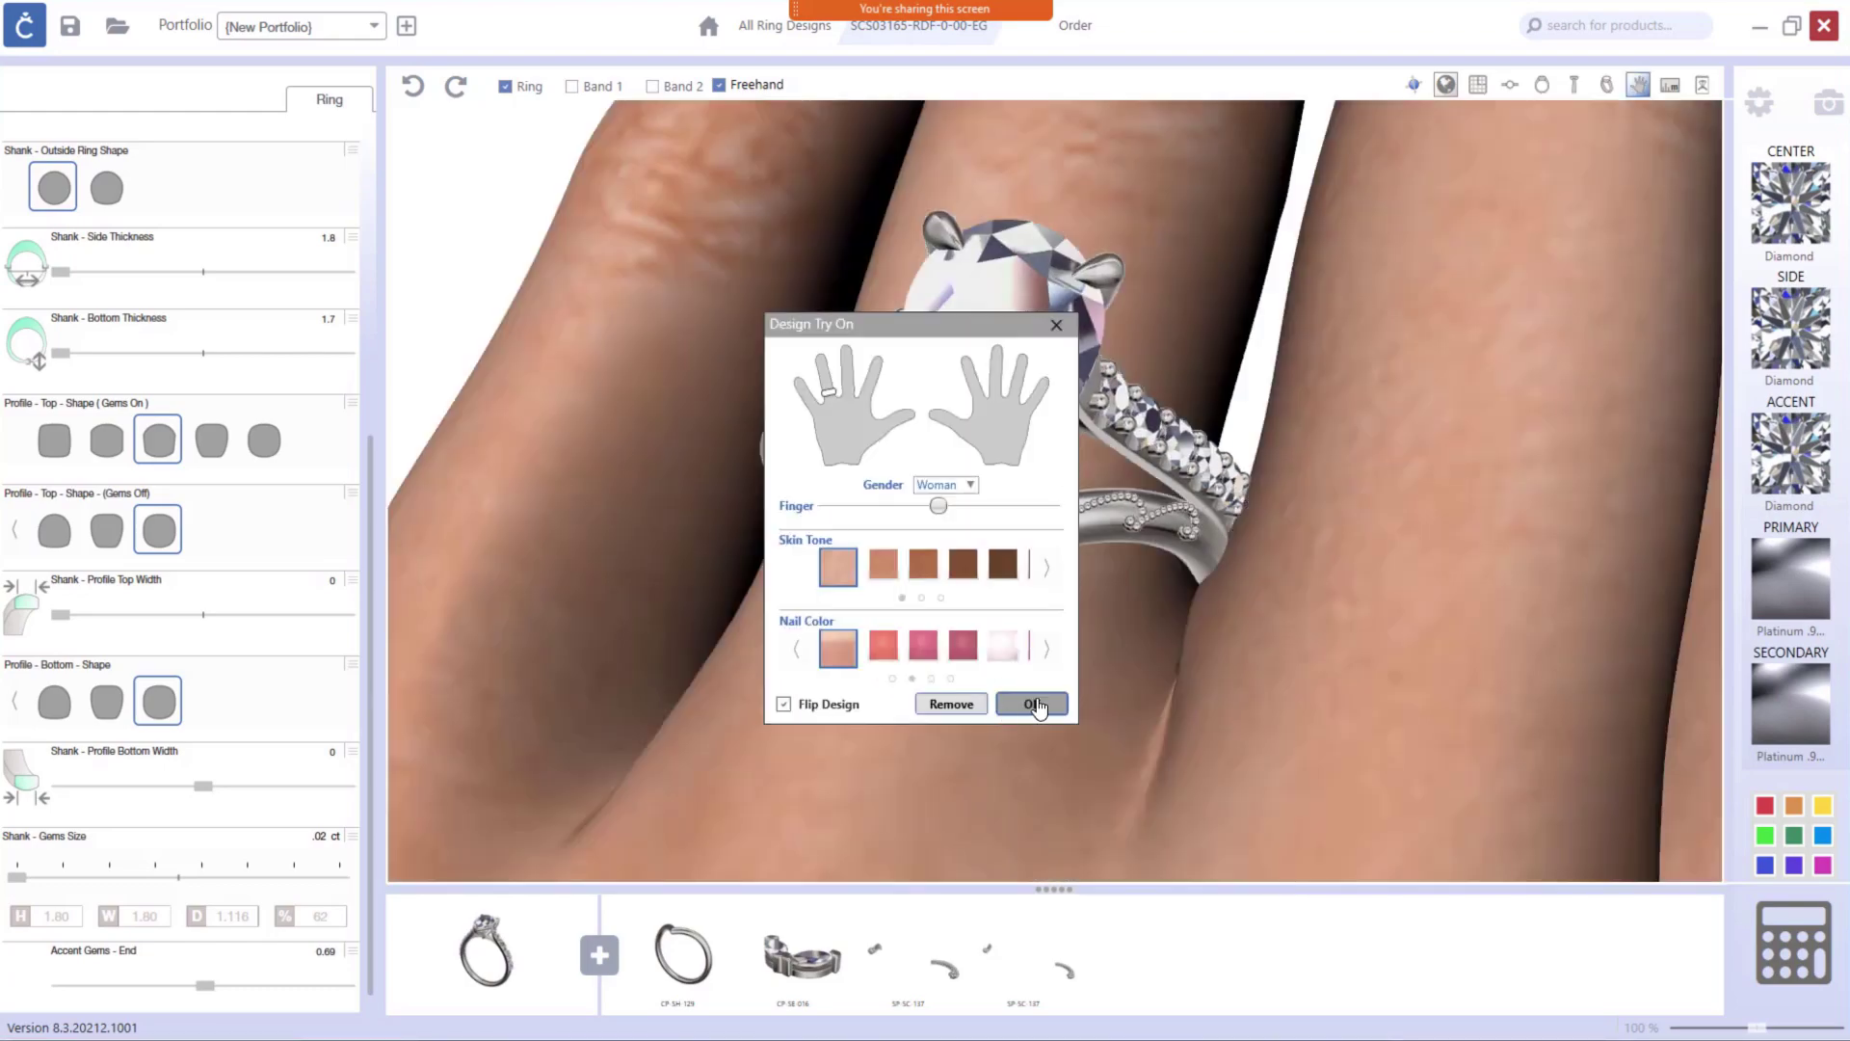
{"action": "left_click", "coordinate": [1032, 702]}
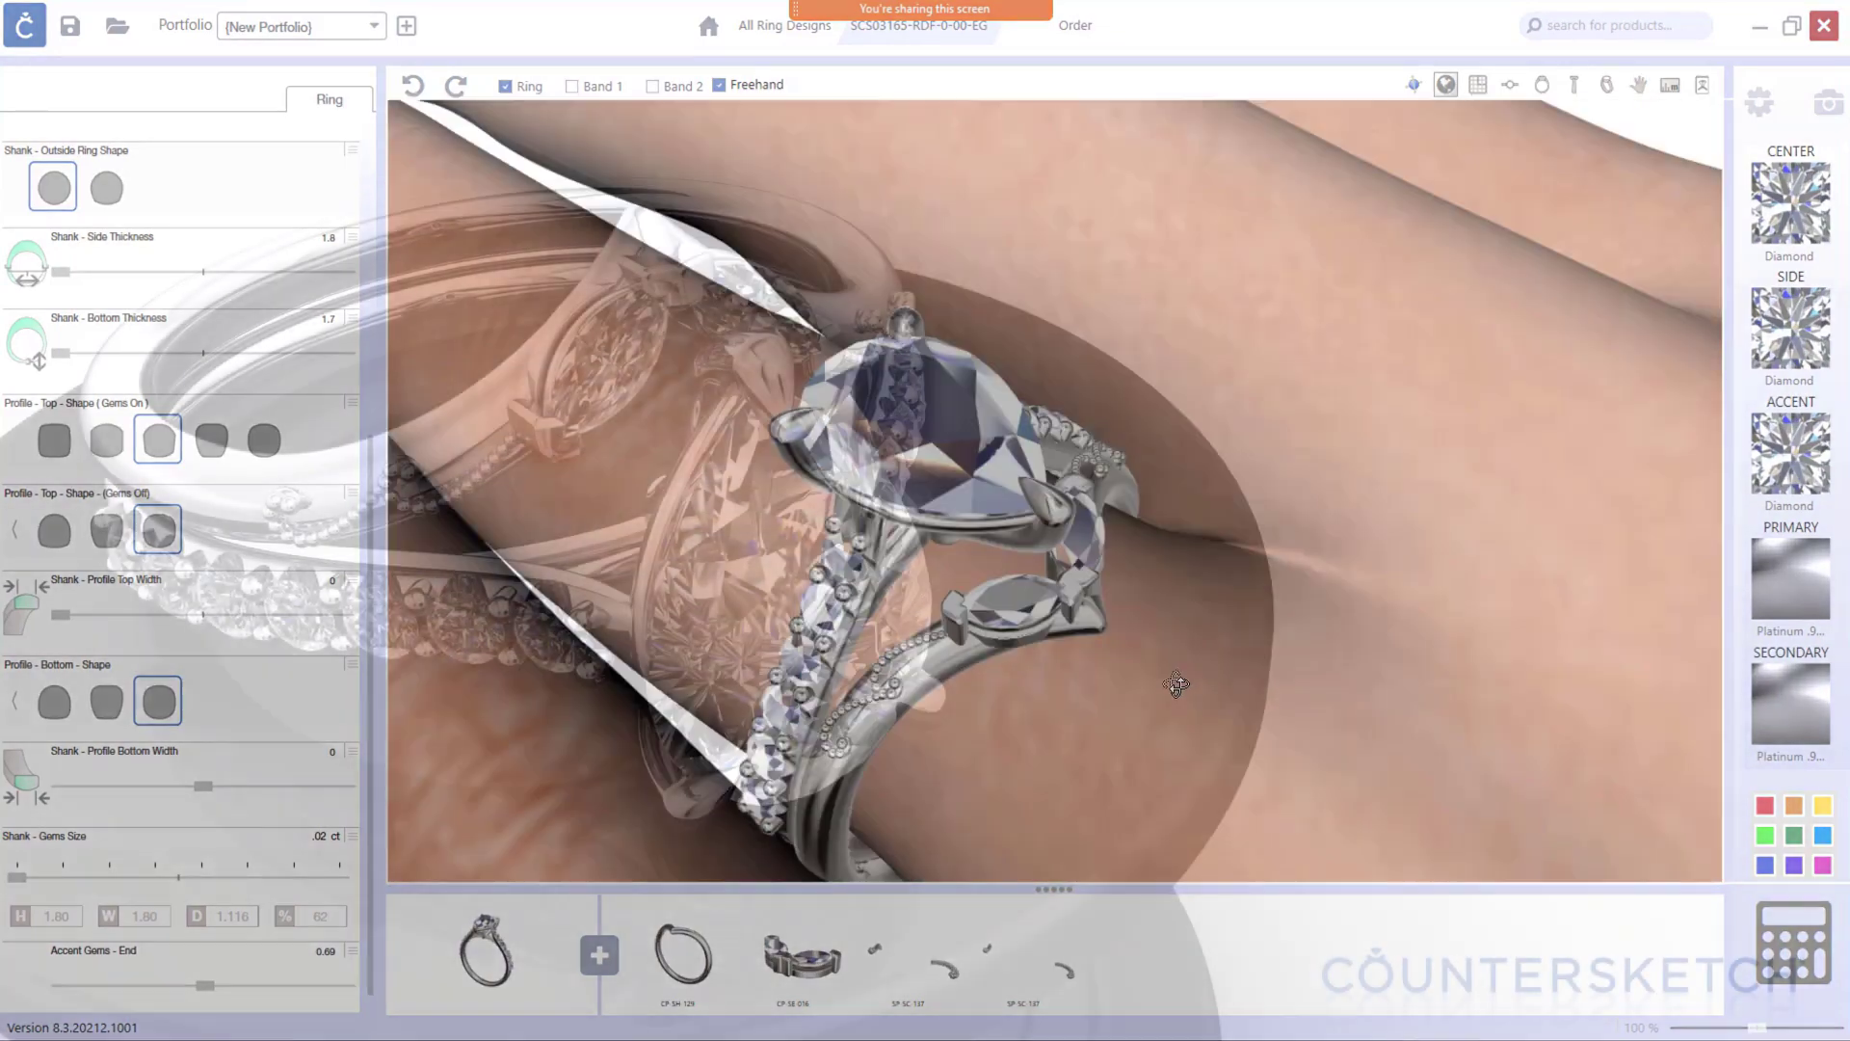